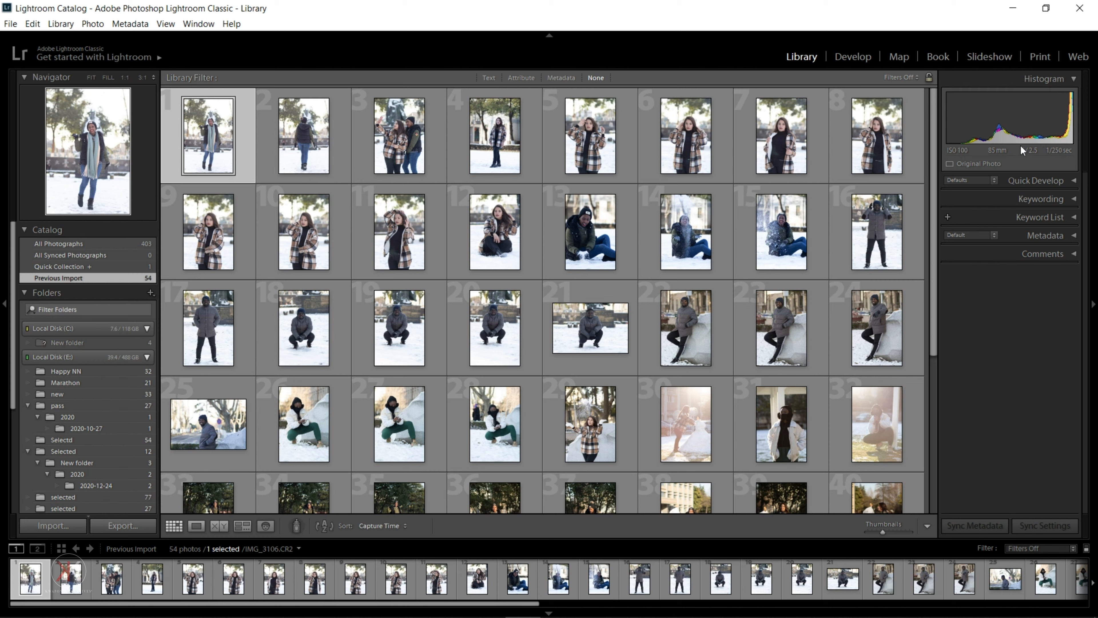
# Open the first photo for developing, straighten it to an angle of −2.10, and crop it tighter around the woman
pyautogui.click(844, 60)
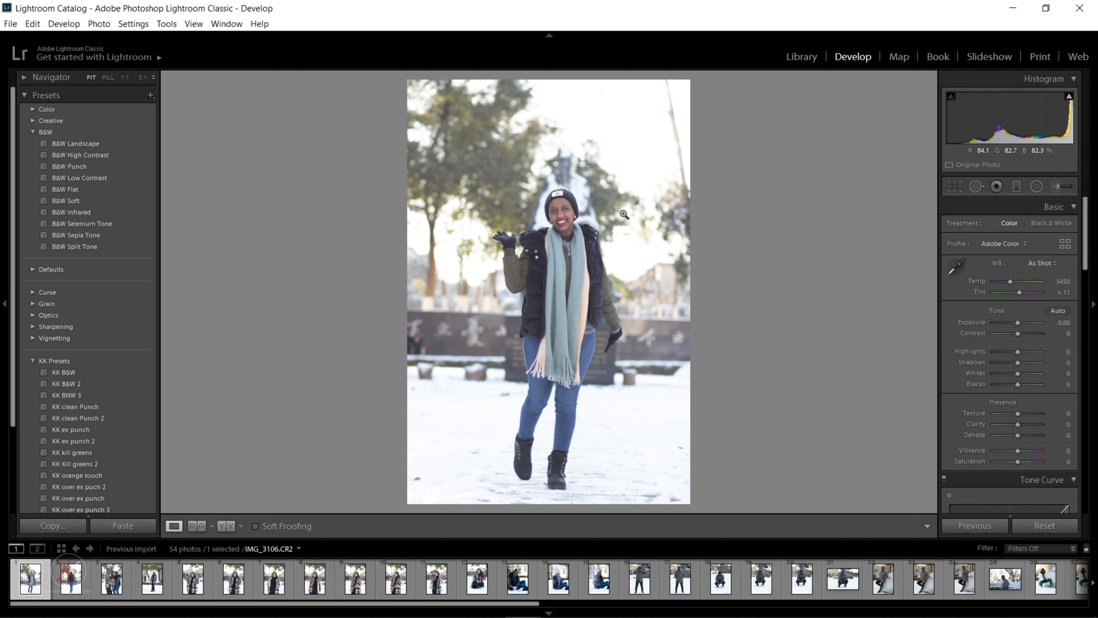
pyautogui.click(956, 187)
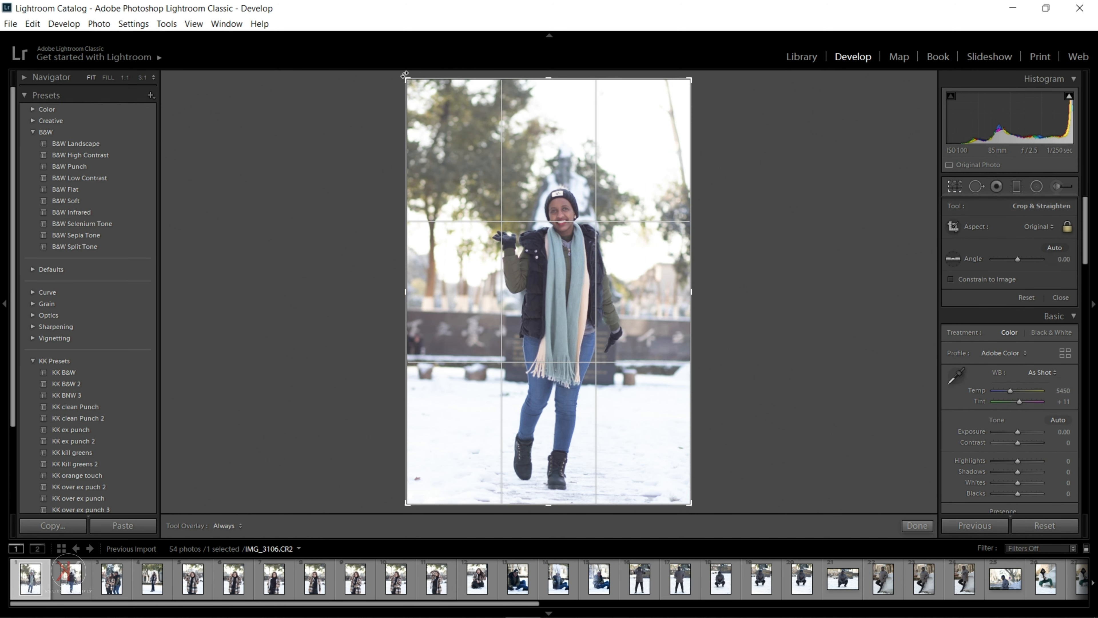
pyautogui.moveTo(401, 77); pyautogui.dragTo(444, 130)
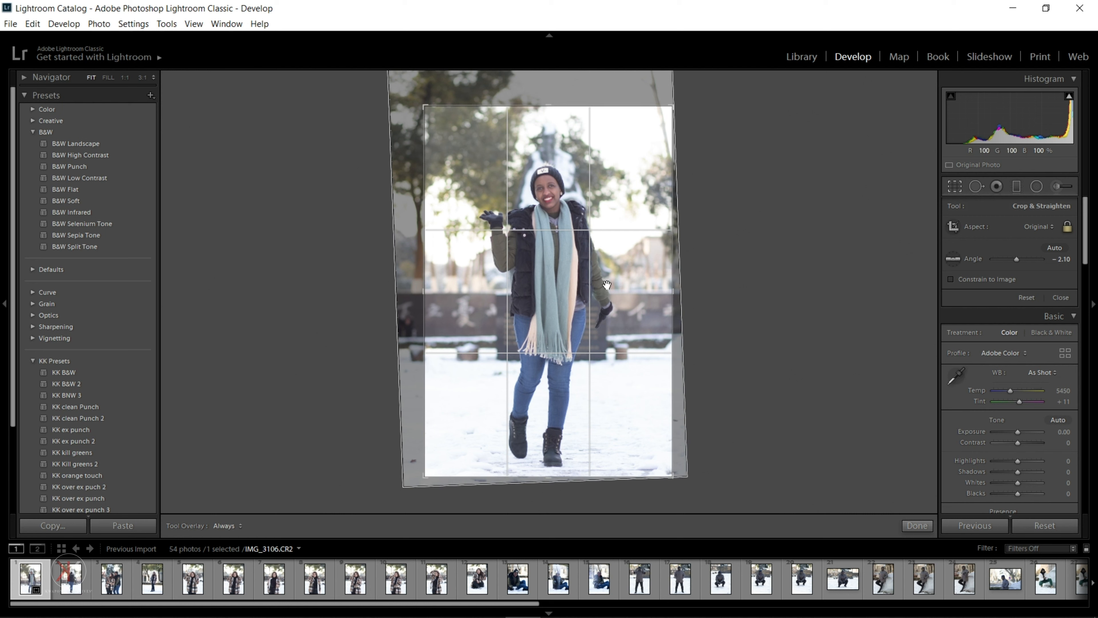
pyautogui.moveTo(605, 270); pyautogui.dragTo(647, 447)
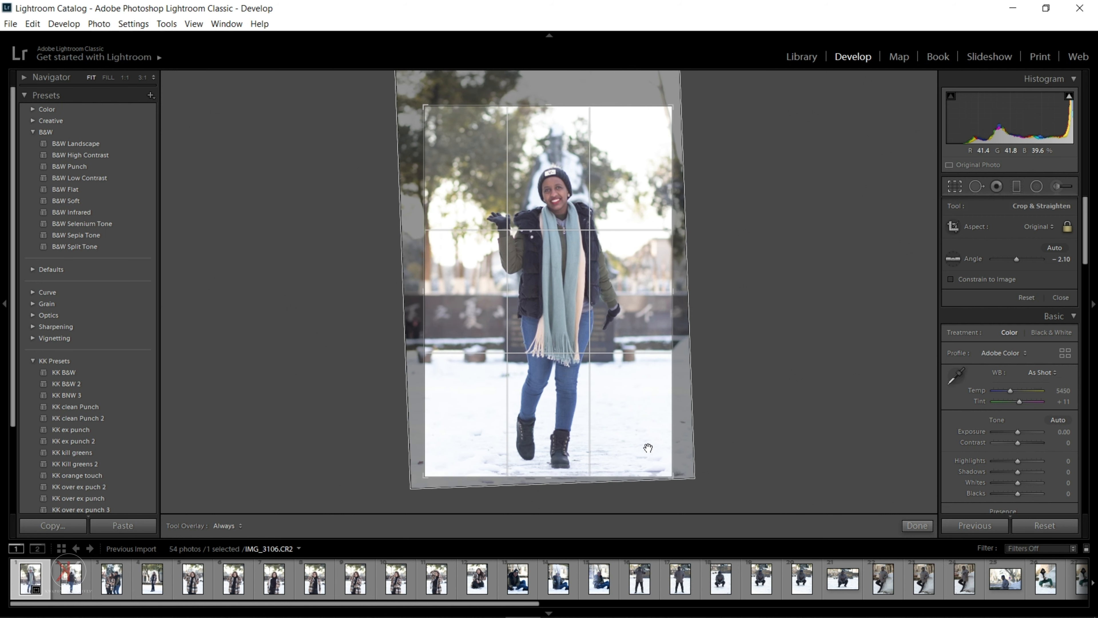
pyautogui.click(914, 524)
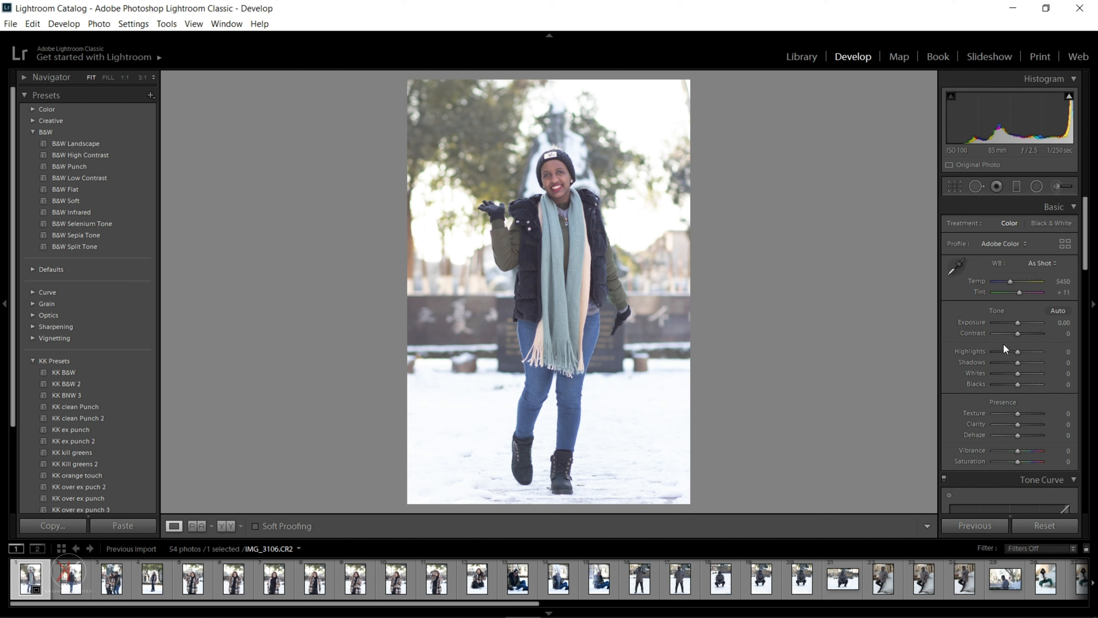
# Set the photo's Contrast to +20 and Highlights to −80
pyautogui.click(1020, 334)
pyautogui.press('Up')
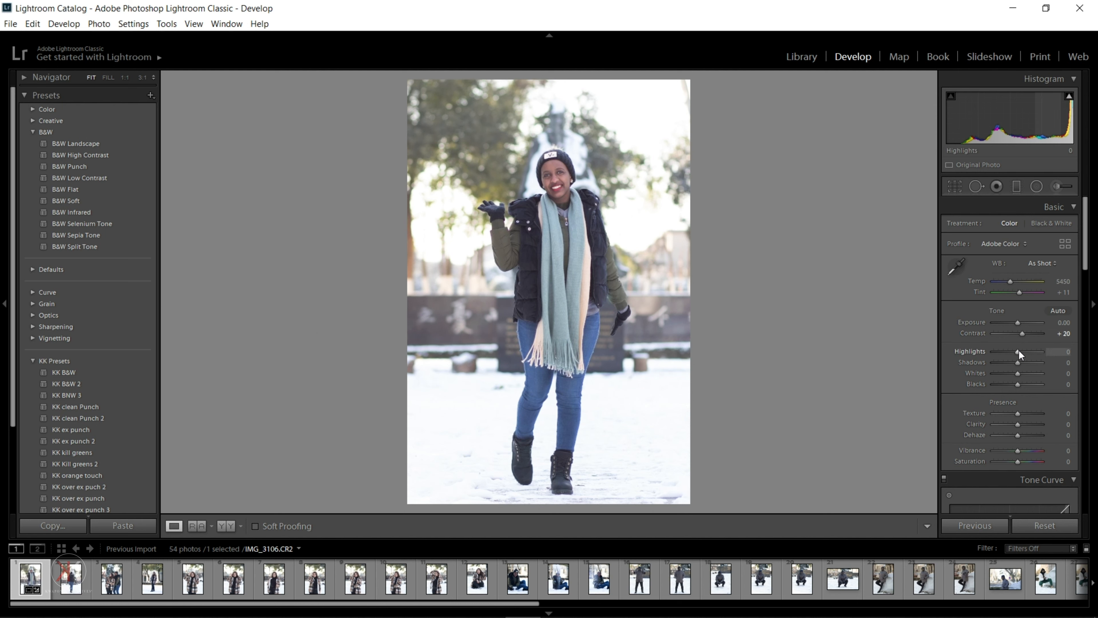
pyautogui.press('Down')
pyautogui.press('Down')
pyautogui.press('Down')
pyautogui.press('Down')
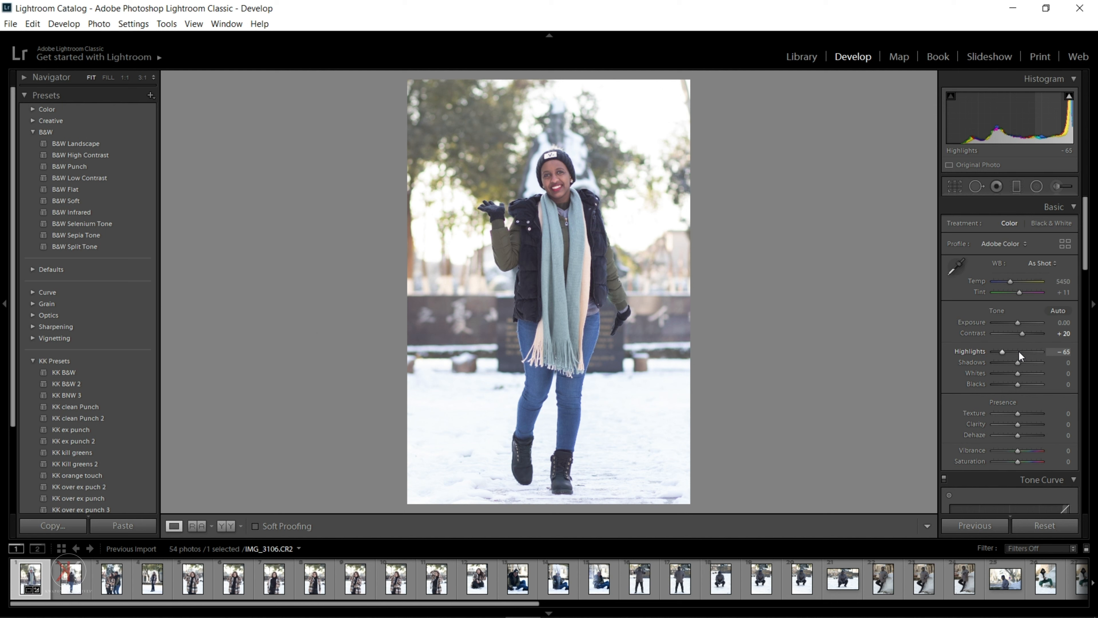
pyautogui.press('Down')
pyautogui.press('Down')
pyautogui.press('Down')
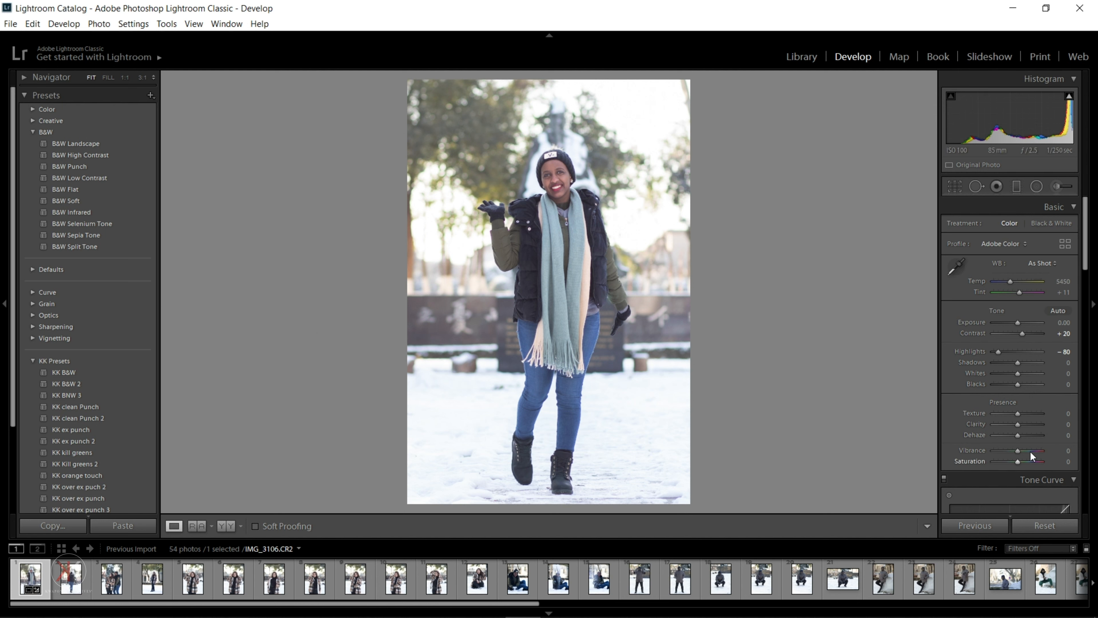
# Set the photo's Clarity to +20, Dehaze to +15 and Vibrance to +15
pyautogui.press('Up')
pyautogui.press('Up')
pyautogui.press('Up')
pyautogui.press('Up')
pyautogui.press('Up')
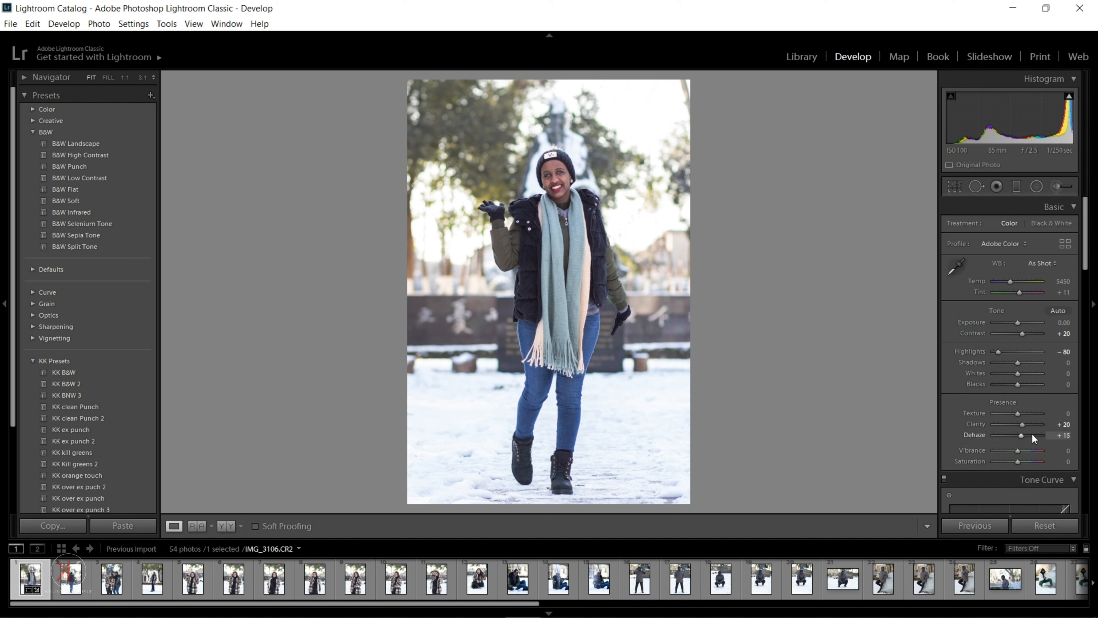
pyautogui.press('Down')
pyautogui.press('Up')
pyautogui.press('Up')
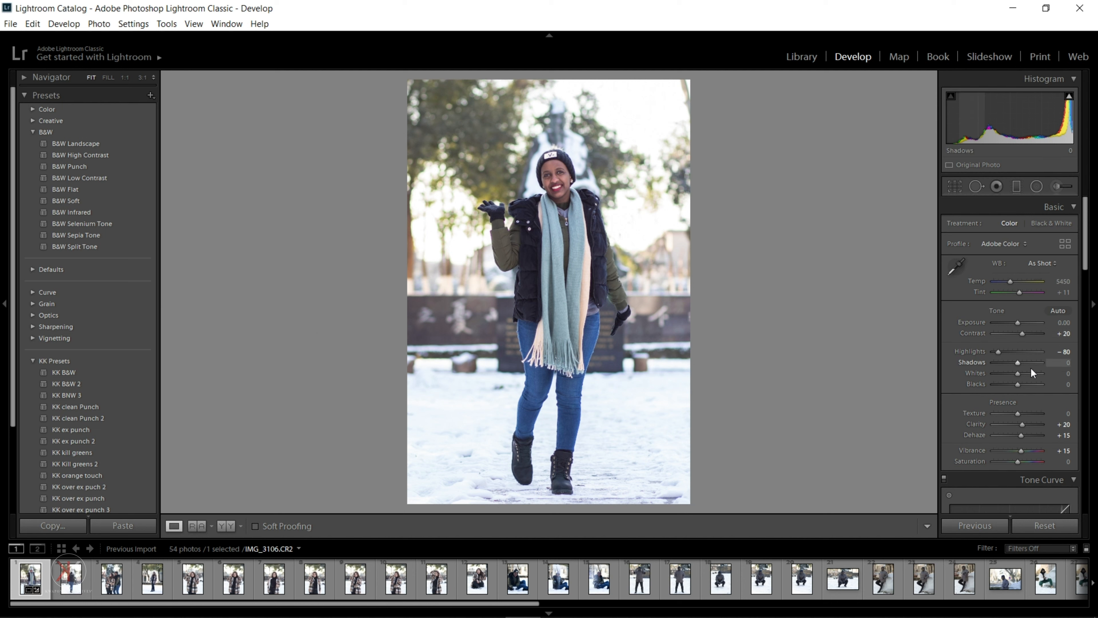
# Sharpen the photo with Masking 79 and Amount 109, and check the face at full size
pyautogui.moveTo(1085, 238); pyautogui.dragTo(1092, 394)
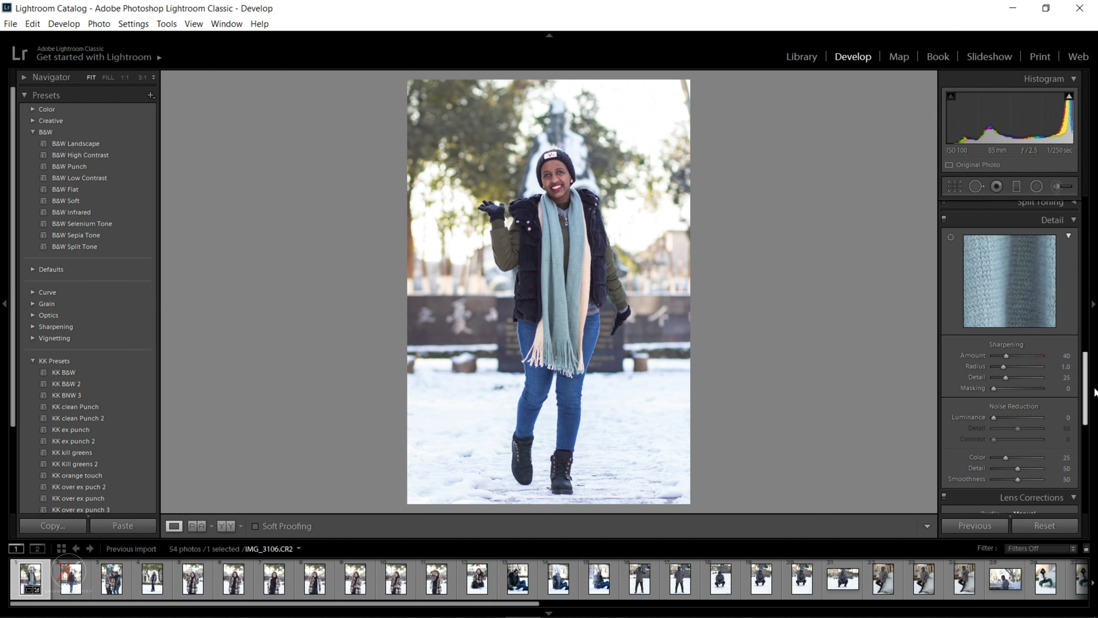
pyautogui.press('alt')
pyautogui.moveTo(995, 388); pyautogui.dragTo(1023, 356)
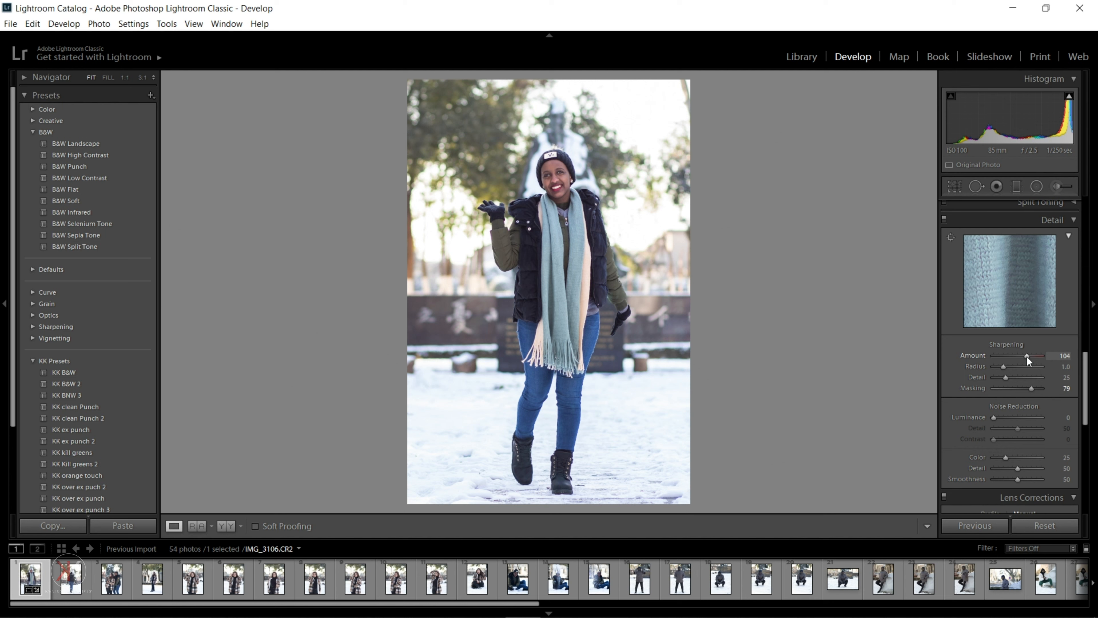
pyautogui.moveTo(1027, 358); pyautogui.dragTo(1028, 358)
pyautogui.moveTo(1088, 373); pyautogui.dragTo(1084, 398)
pyautogui.click(498, 209)
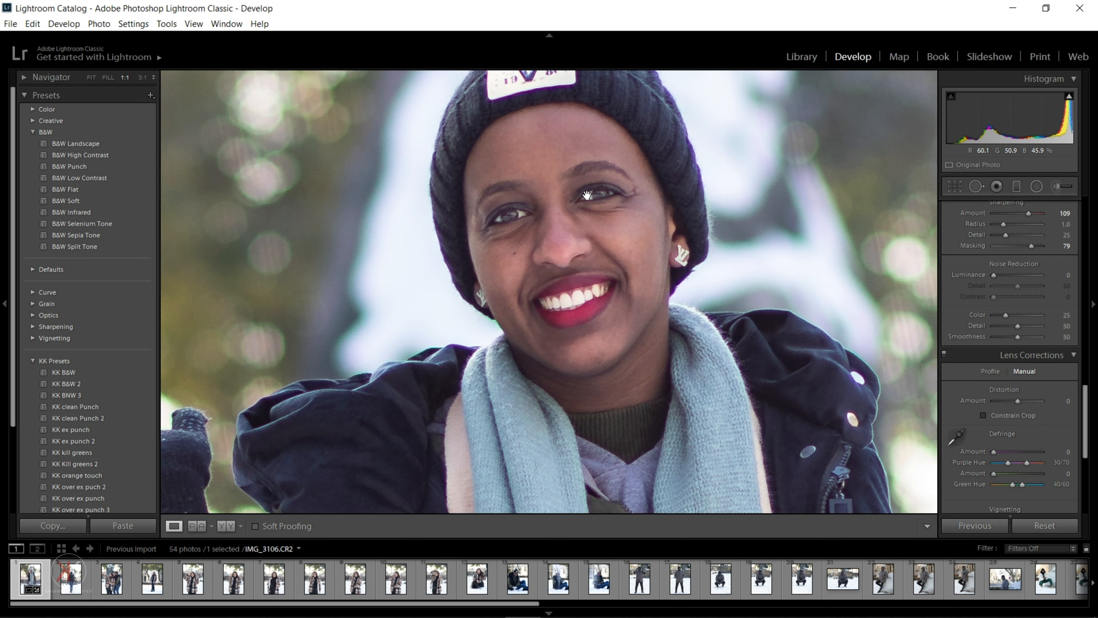
pyautogui.click(625, 255)
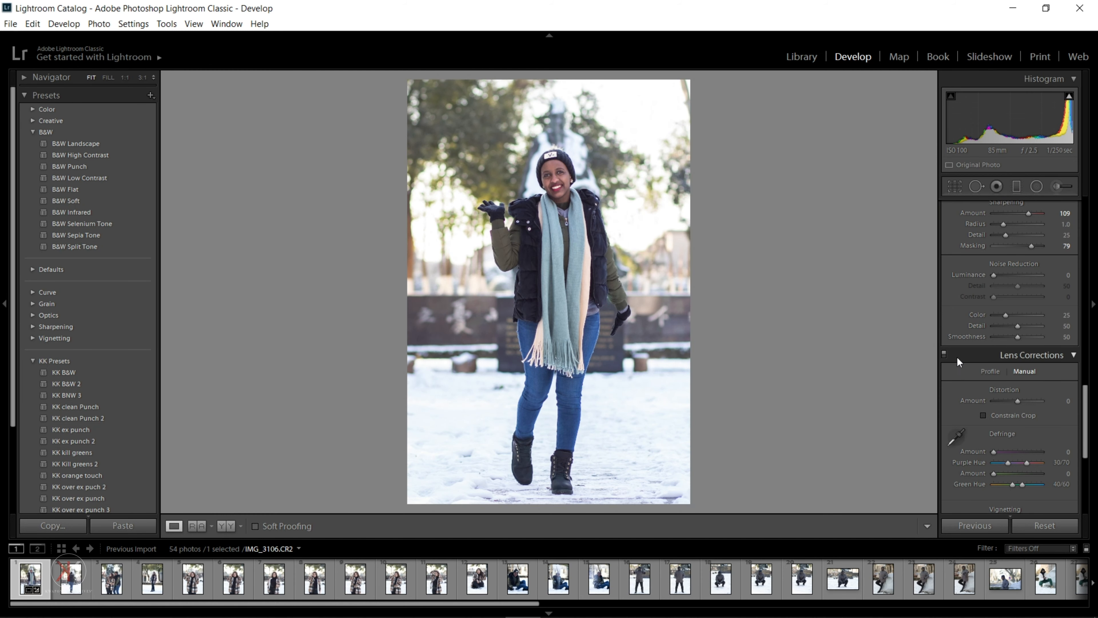
# Set the purple Defringe amount to 3 and the Post-Crop Vignetting amount to −31
pyautogui.moveTo(1085, 407); pyautogui.dragTo(1085, 424)
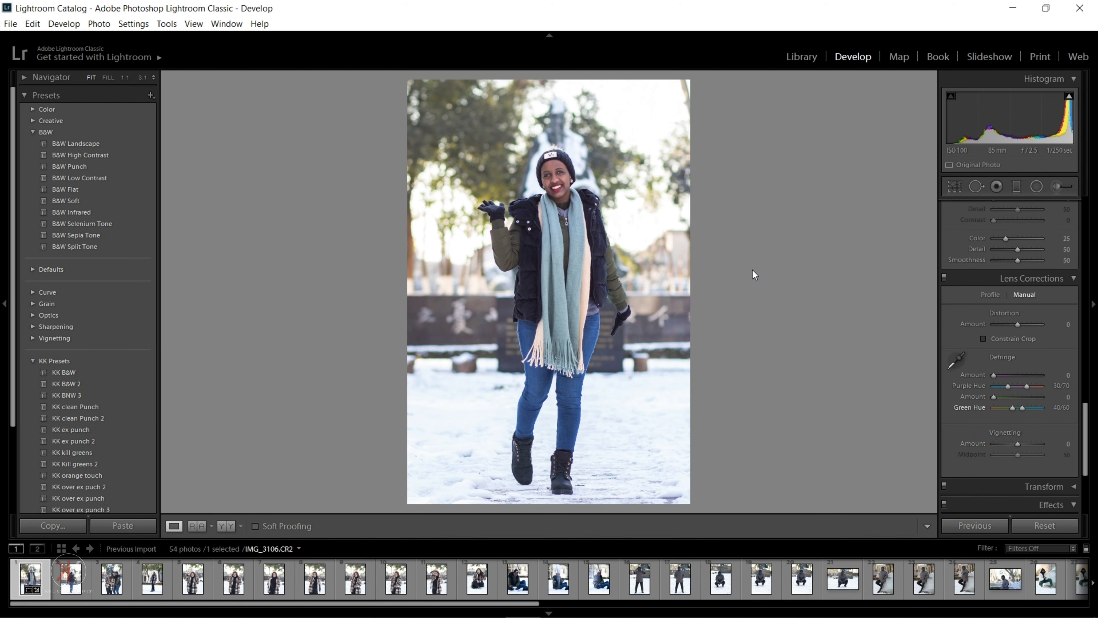
pyautogui.click(557, 157)
pyautogui.click(556, 158)
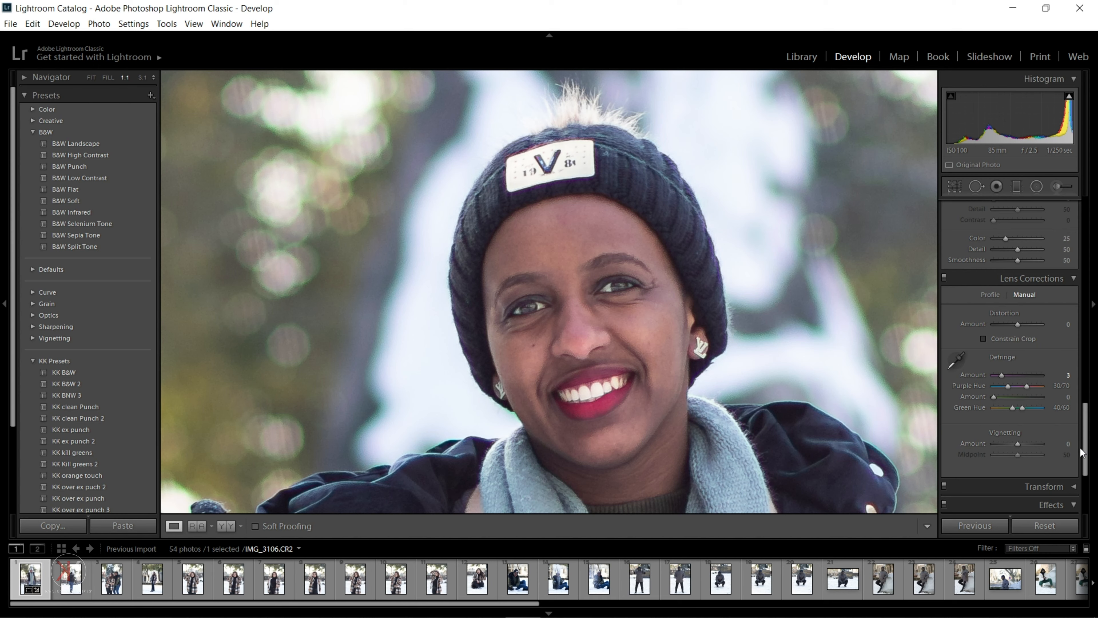
pyautogui.scroll(-3, 1082, 443)
pyautogui.click(757, 443)
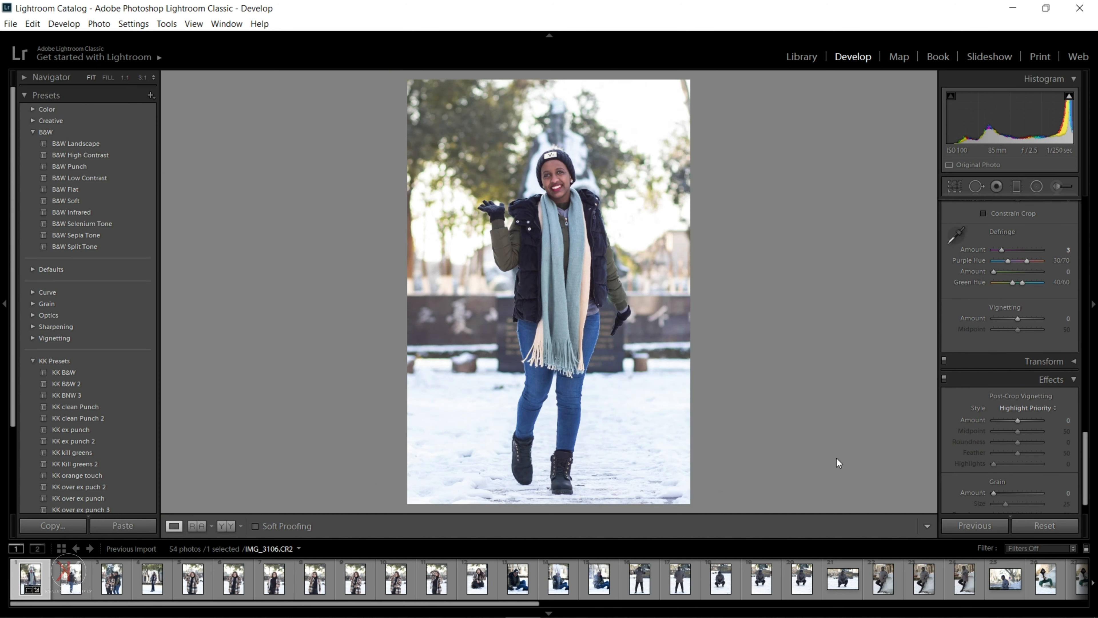
pyautogui.moveTo(1013, 419); pyautogui.dragTo(1006, 418)
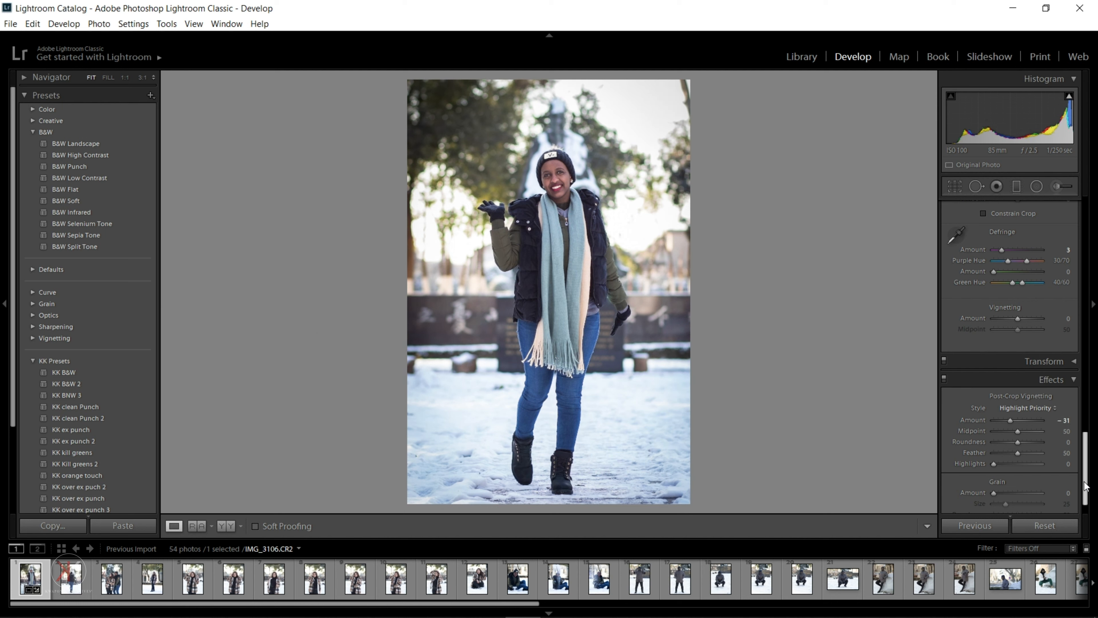
# Shift the Yellow and Green hues to −87 each and raise the Blue saturation slightly
pyautogui.moveTo(1084, 484); pyautogui.dragTo(1086, 247)
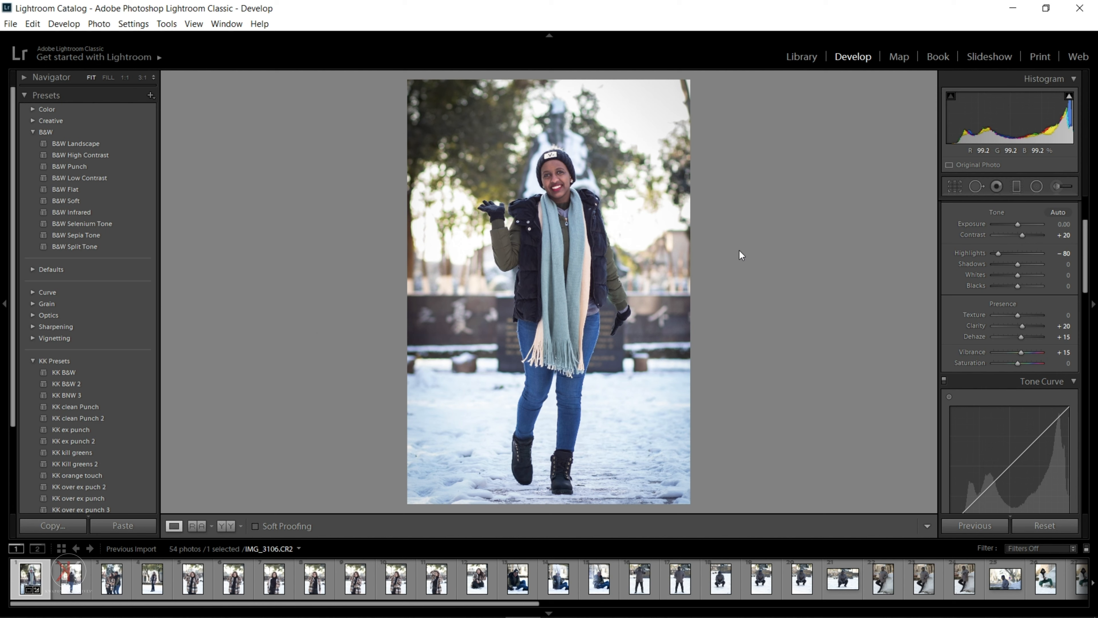
pyautogui.scroll(-10, 1076, 296)
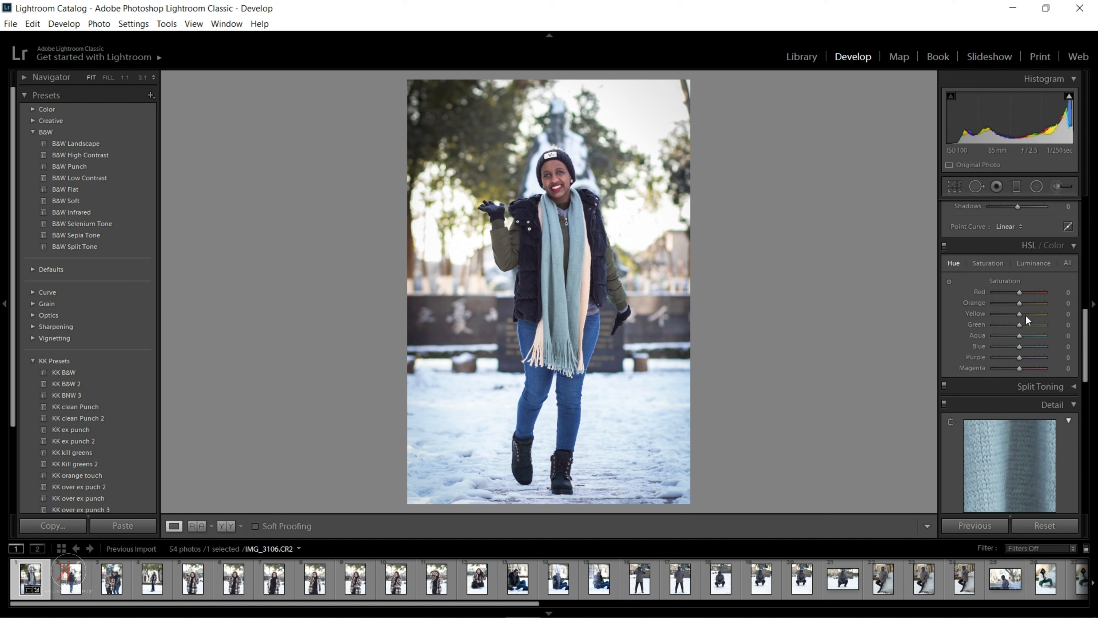
pyautogui.moveTo(1017, 323)
pyautogui.mouseDown()
pyautogui.moveTo(995, 322)
pyautogui.moveTo(1011, 313)
pyautogui.mouseUp()
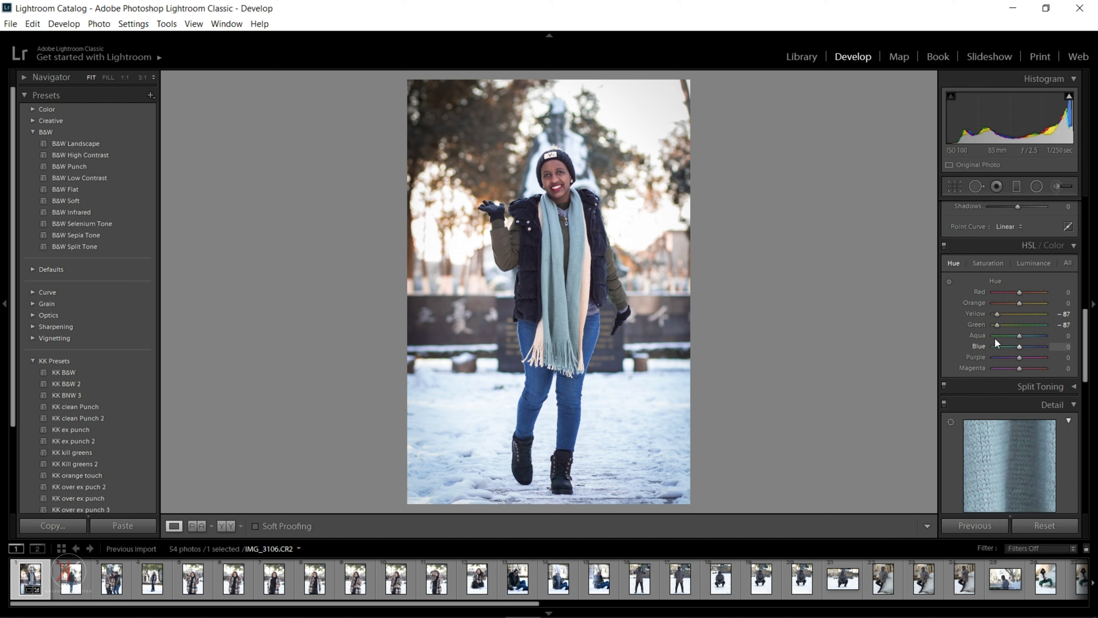
pyautogui.click(986, 261)
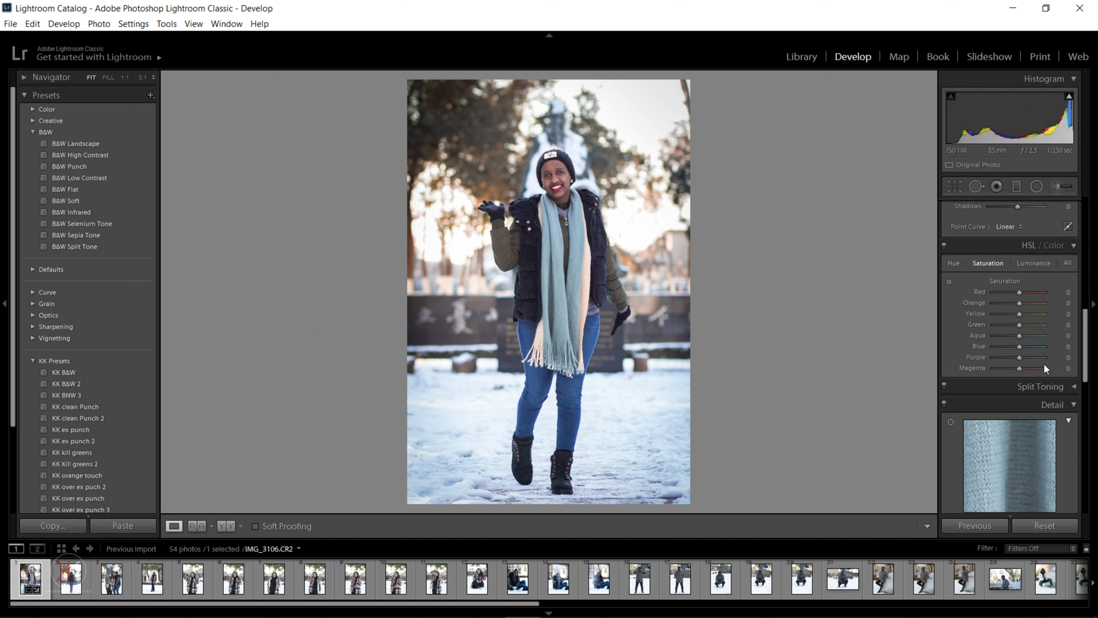
pyautogui.moveTo(1019, 346); pyautogui.dragTo(1022, 346)
# Reduce Clarity to +15 and Dehaze to +10, and compare the photo before and after the edits
pyautogui.moveTo(1088, 369); pyautogui.dragTo(1088, 229)
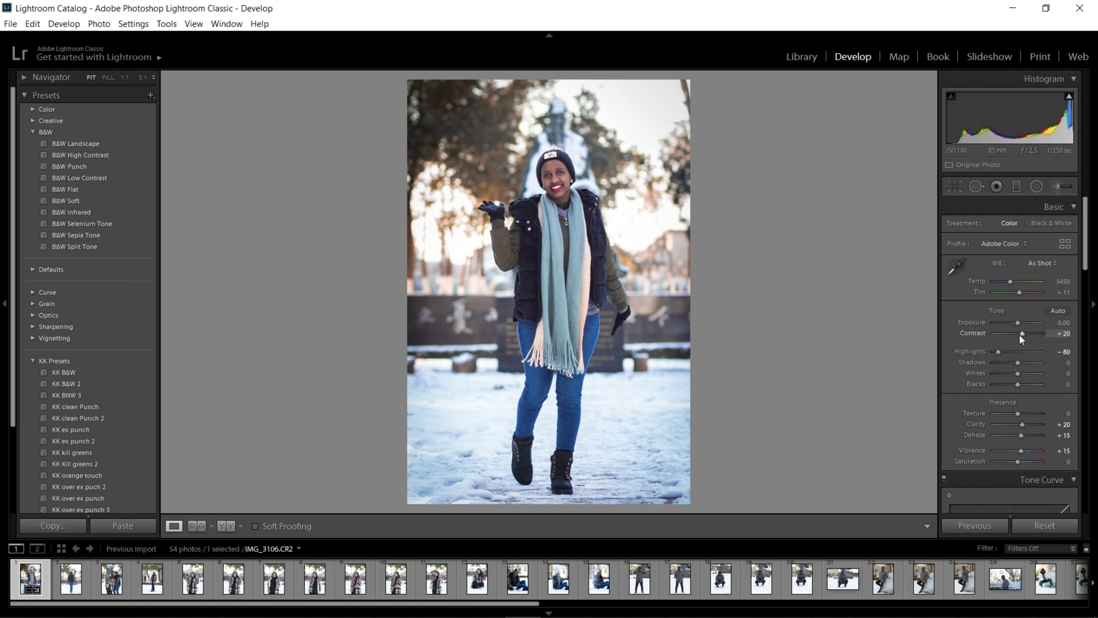
pyautogui.scroll(-1, 1032, 428)
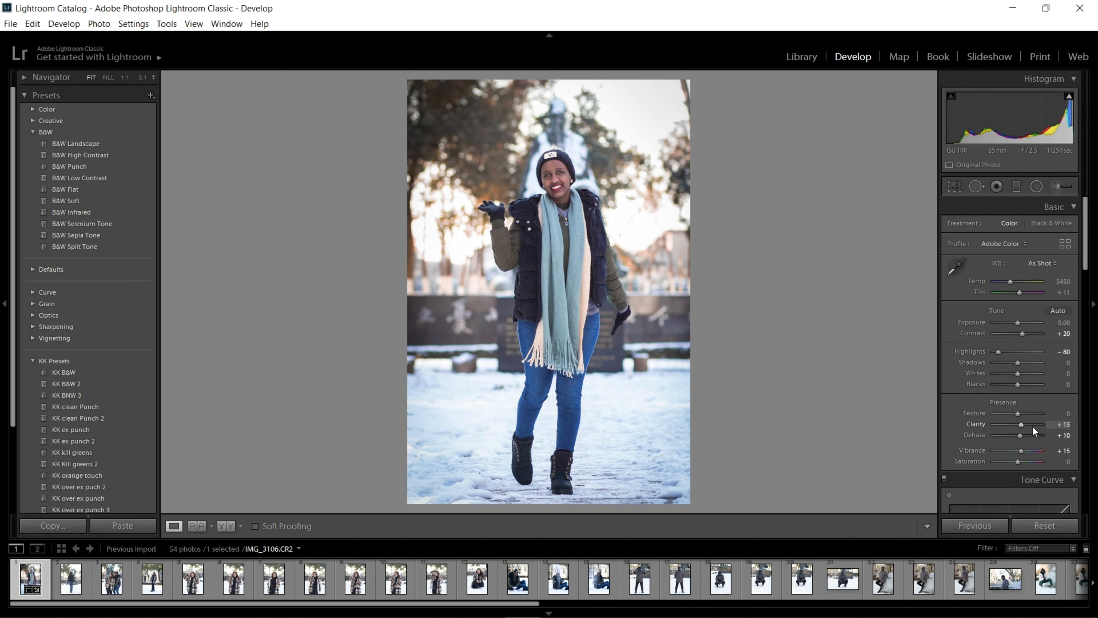
pyautogui.click(231, 525)
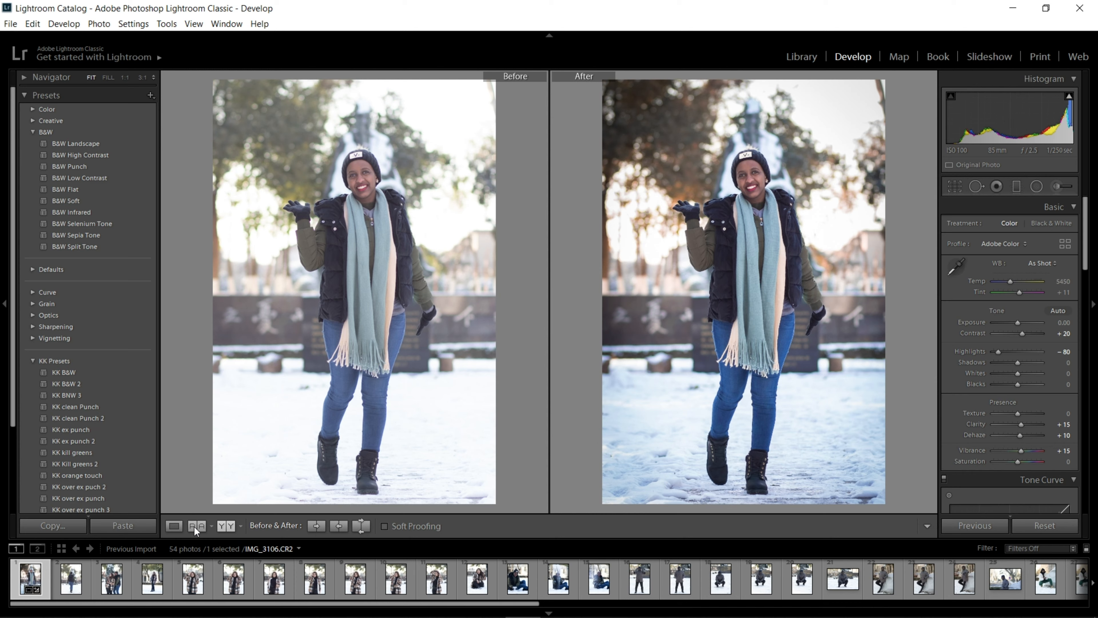
pyautogui.click(174, 527)
pyautogui.moveTo(1085, 228)
pyautogui.mouseDown()
pyautogui.moveTo(1085, 242)
pyautogui.moveTo(1084, 209)
pyautogui.mouseUp()
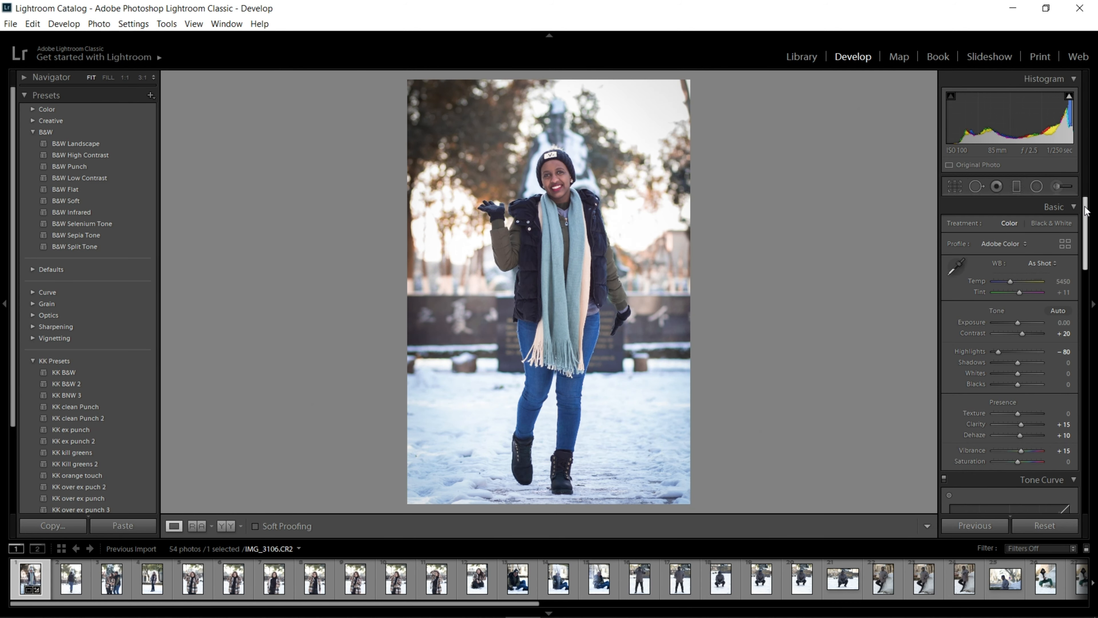
# Paint over the woman's teeth with the Teeth Whitening adjustment brush at size 1.0
pyautogui.click(563, 185)
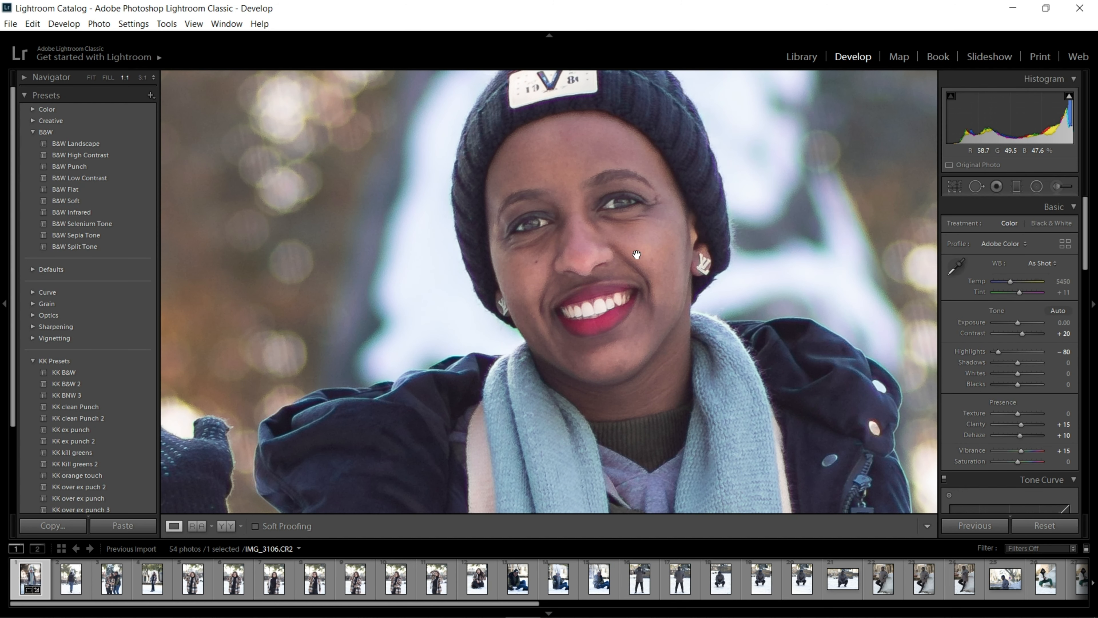
pyautogui.click(1056, 187)
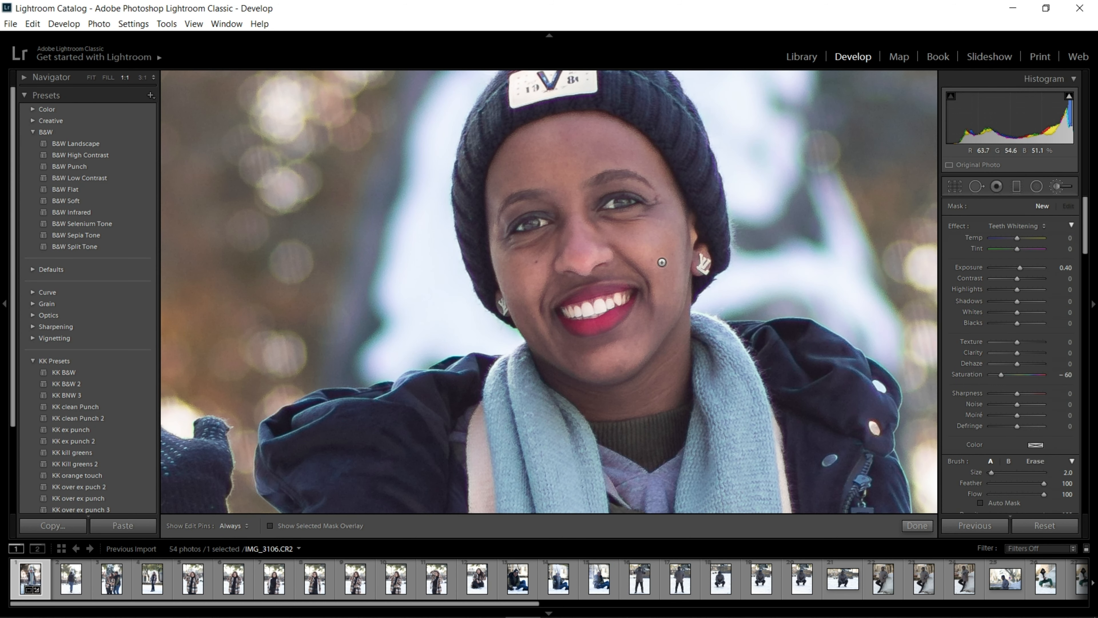
pyautogui.scroll(-5, 619, 300)
pyautogui.scroll(2, 604, 301)
pyautogui.moveTo(602, 304); pyautogui.dragTo(586, 311)
pyautogui.moveTo(611, 308); pyautogui.dragTo(626, 299)
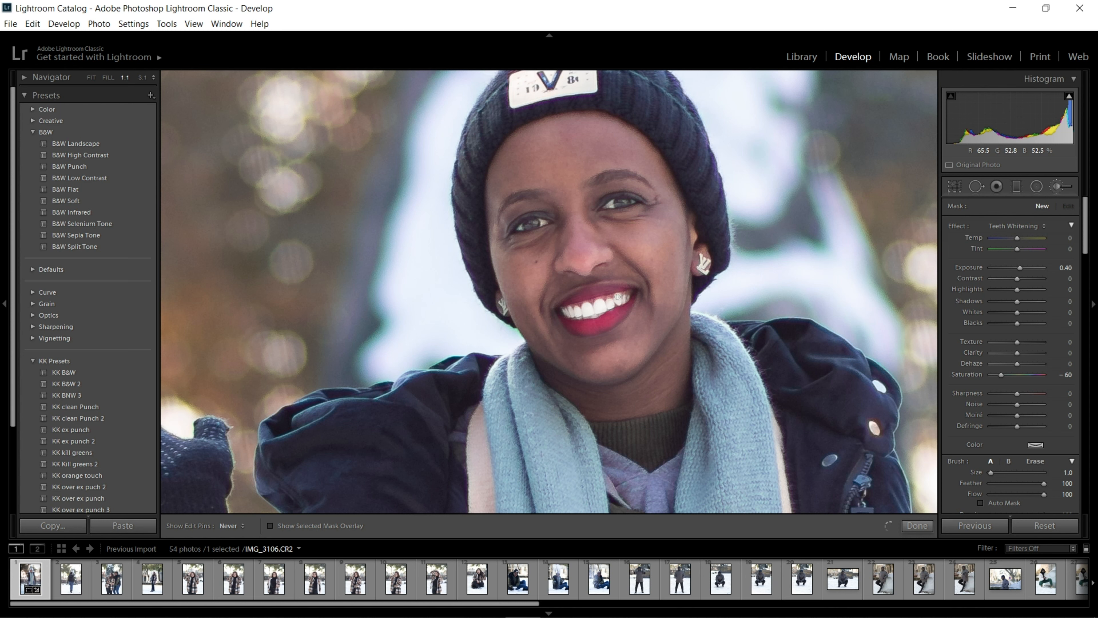
# Set the brush adjustment to Exposure 0.00, Temp −20 and Tint 5, and paint over both eyes
pyautogui.doubleClick(1014, 268)
pyautogui.moveTo(1017, 238); pyautogui.dragTo(1011, 238)
pyautogui.click(1027, 247)
pyautogui.click(1022, 237)
pyautogui.moveTo(611, 208); pyautogui.dragTo(635, 206)
pyautogui.moveTo(546, 221); pyautogui.dragTo(519, 228)
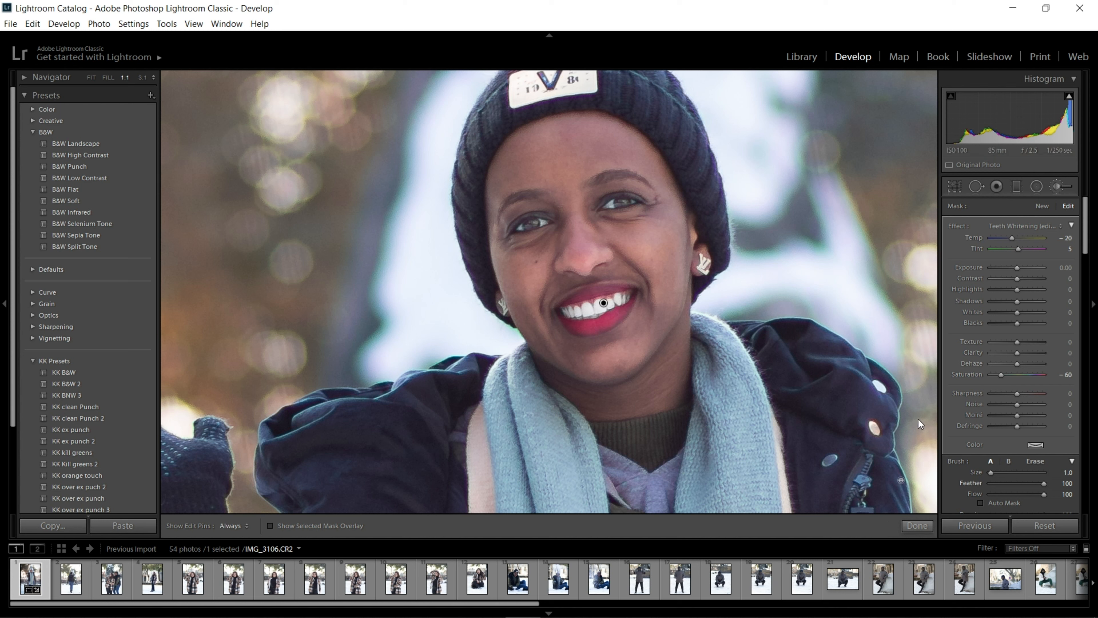
pyautogui.press('k')
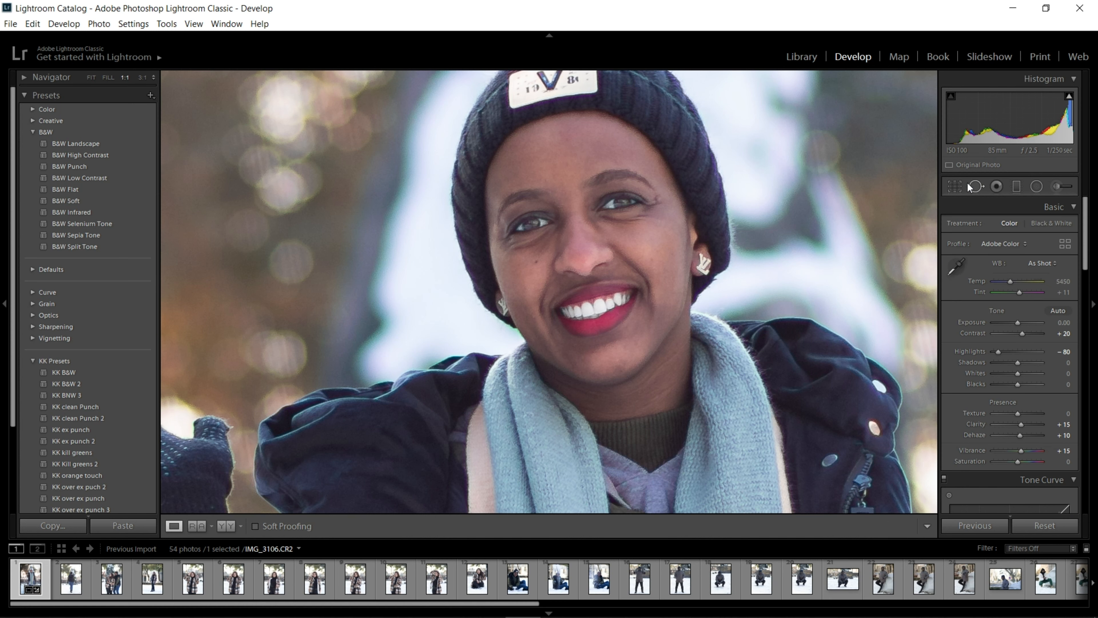
# Heal the dark spot on the woman's cheek with a size 11 Heal brush, and show the before and after comparison
pyautogui.click(976, 187)
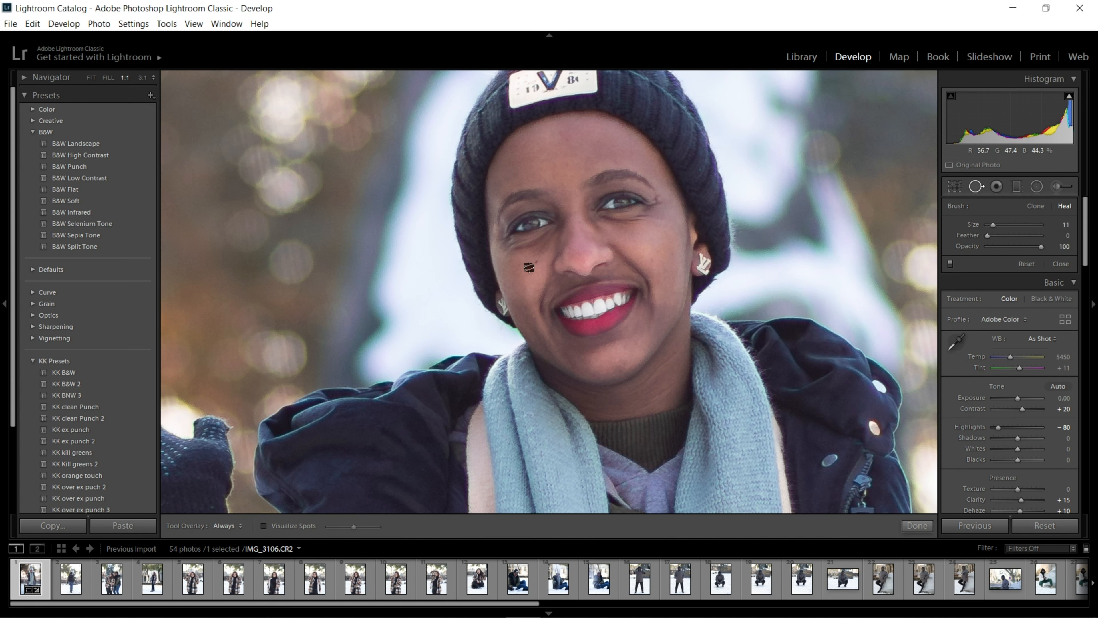
pyautogui.click(536, 260)
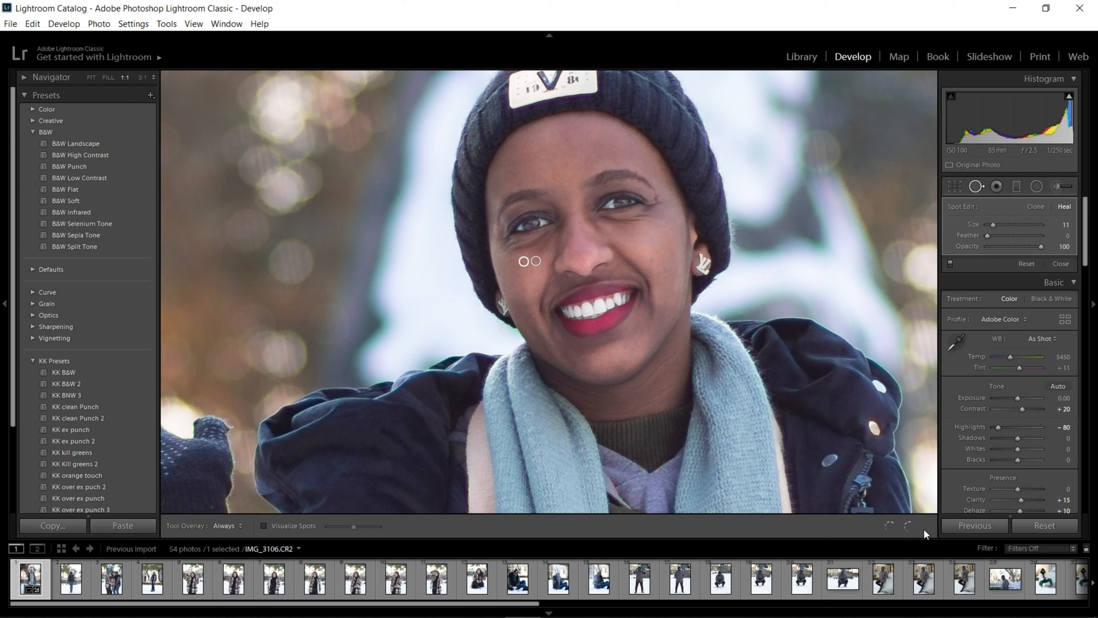
pyautogui.click(923, 528)
pyautogui.click(729, 212)
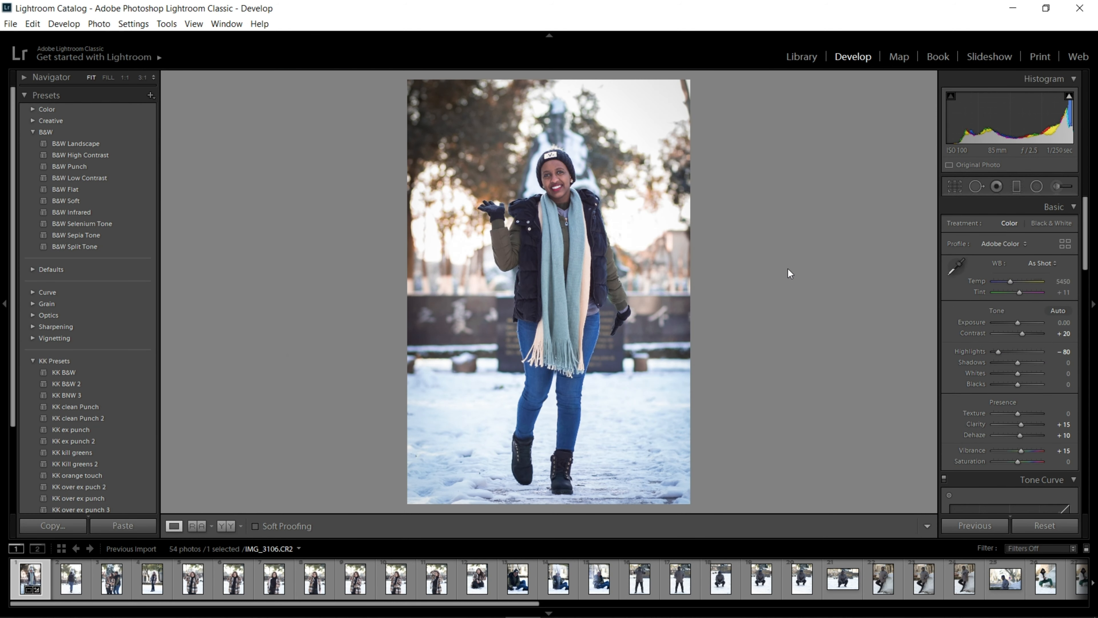
pyautogui.click(232, 526)
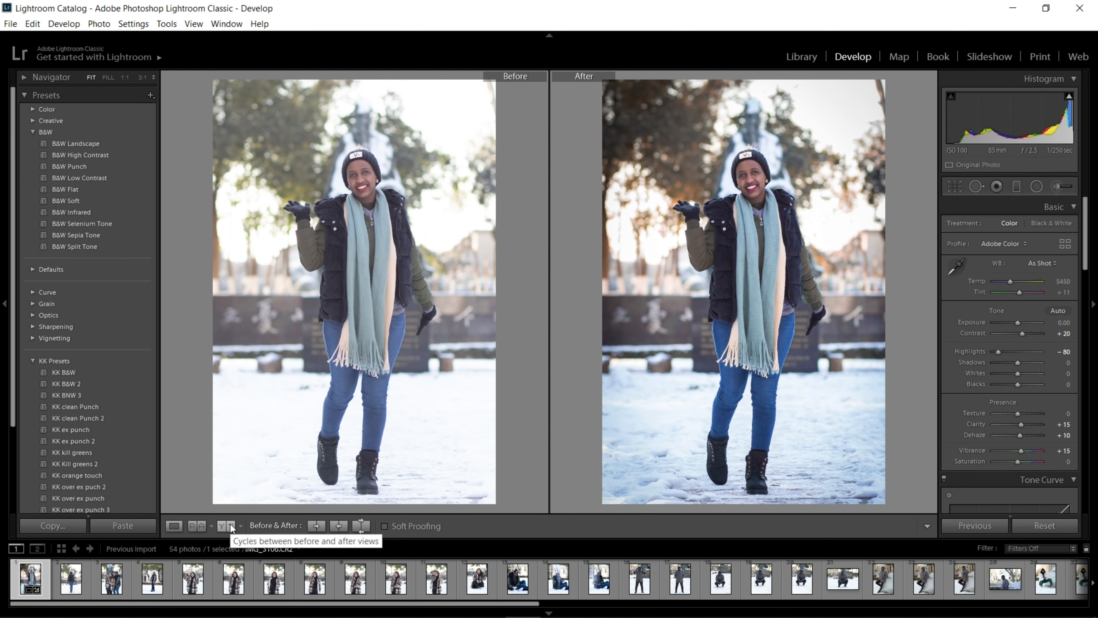
# Leave the before/after comparison and inspect the edited portrait up close from the woman's face down to the rest of the photo
pyautogui.click(230, 523)
pyautogui.click(174, 526)
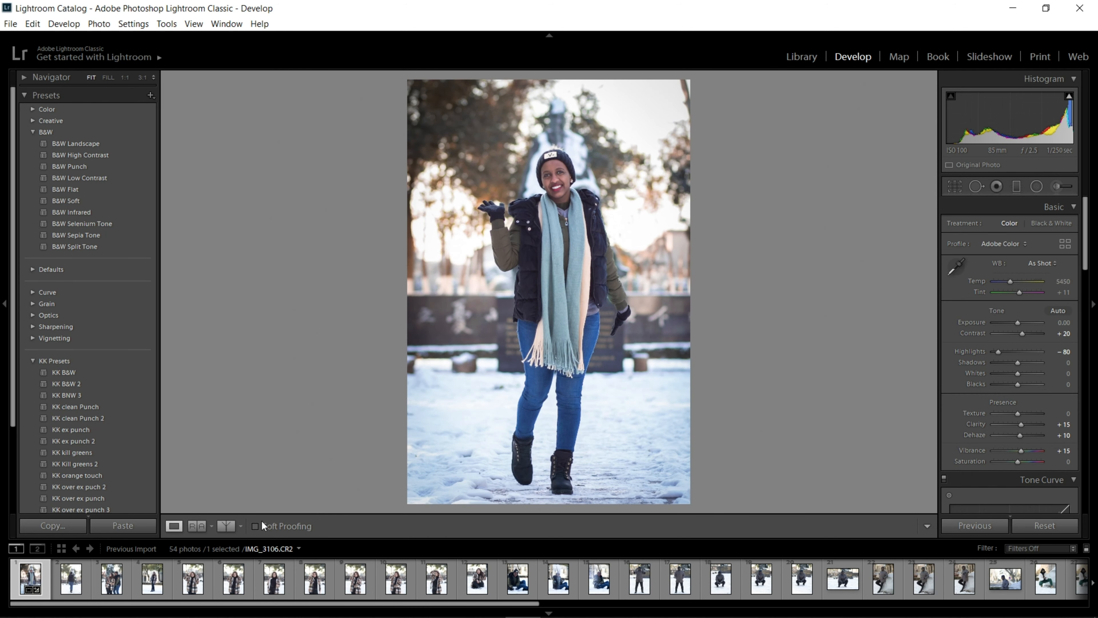
pyautogui.click(565, 166)
pyautogui.moveTo(564, 166); pyautogui.dragTo(530, 47)
pyautogui.moveTo(555, 454); pyautogui.dragTo(490, 165)
pyautogui.click(586, 275)
# Copy the develop settings of the edited first photo, leaving out local adjustments, transform, spot removal and crop
pyautogui.rightClick(39, 584)
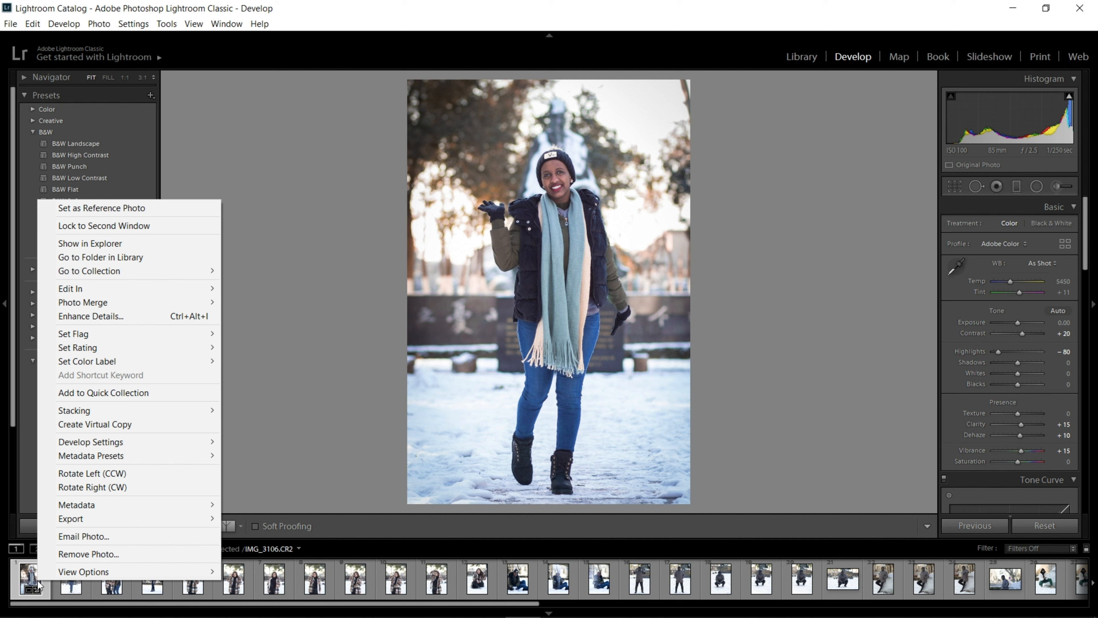
pyautogui.moveTo(84, 445)
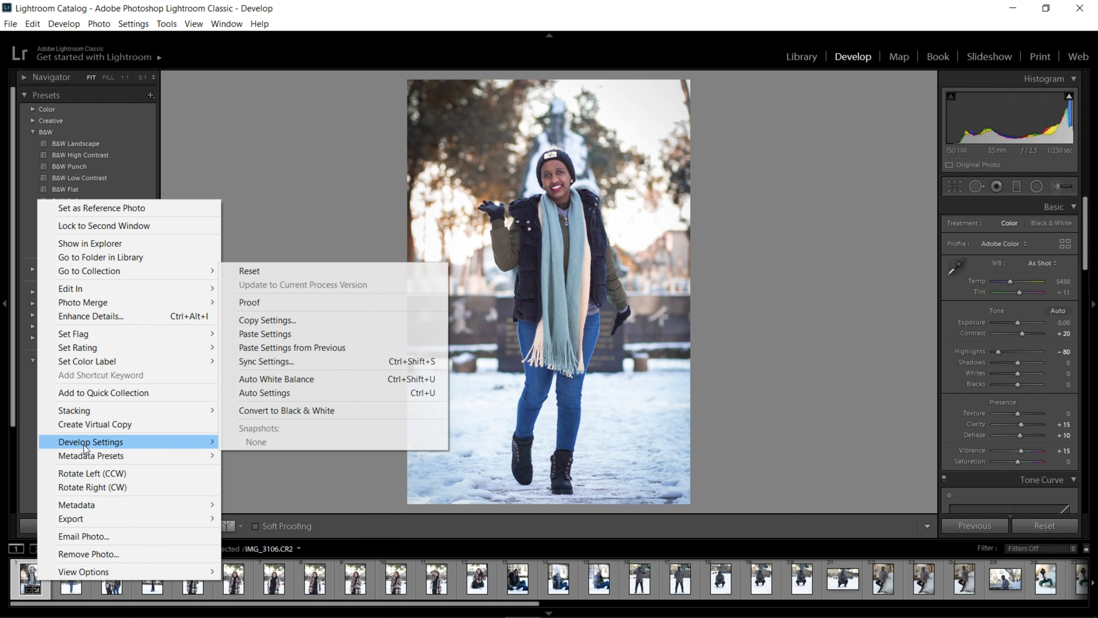
pyautogui.click(358, 322)
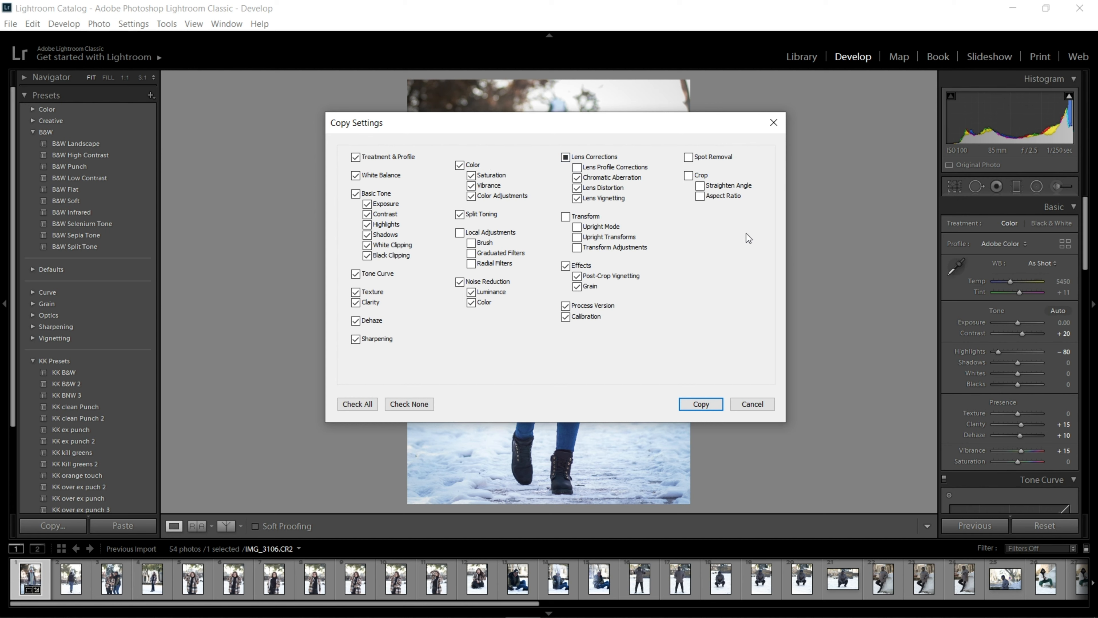
pyautogui.click(701, 403)
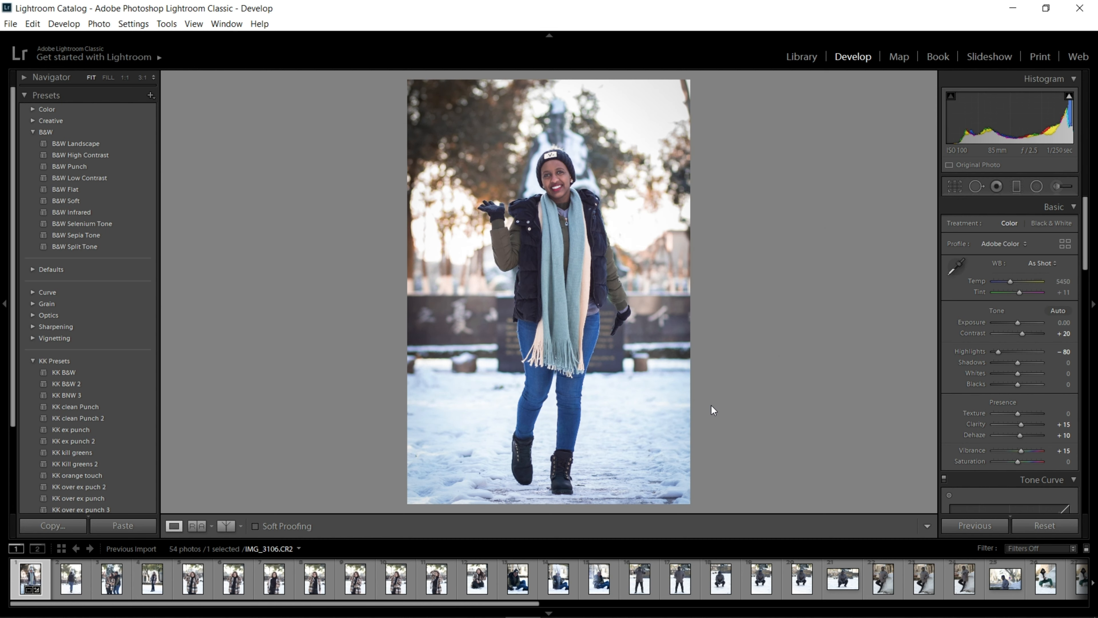
# Select every photo from IMG_3109 to the end of the filmstrip and paste the copied develop settings onto them
pyautogui.click(87, 581)
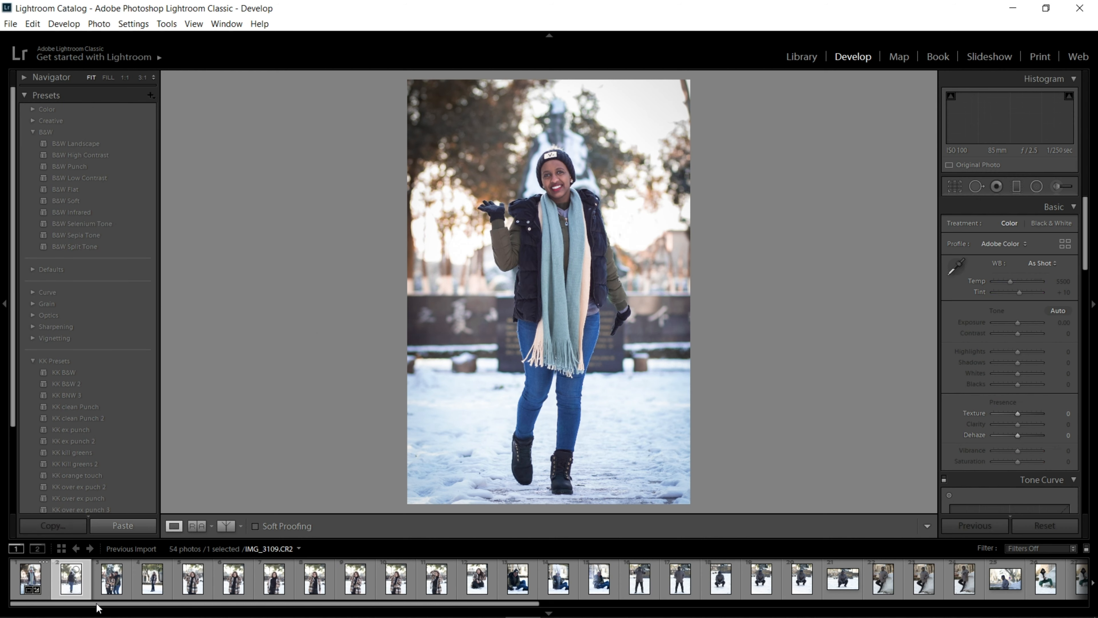
pyautogui.moveTo(99, 604); pyautogui.dragTo(732, 608)
pyautogui.keyDown('shift'); pyautogui.click(1067, 578); pyautogui.keyUp('shift')
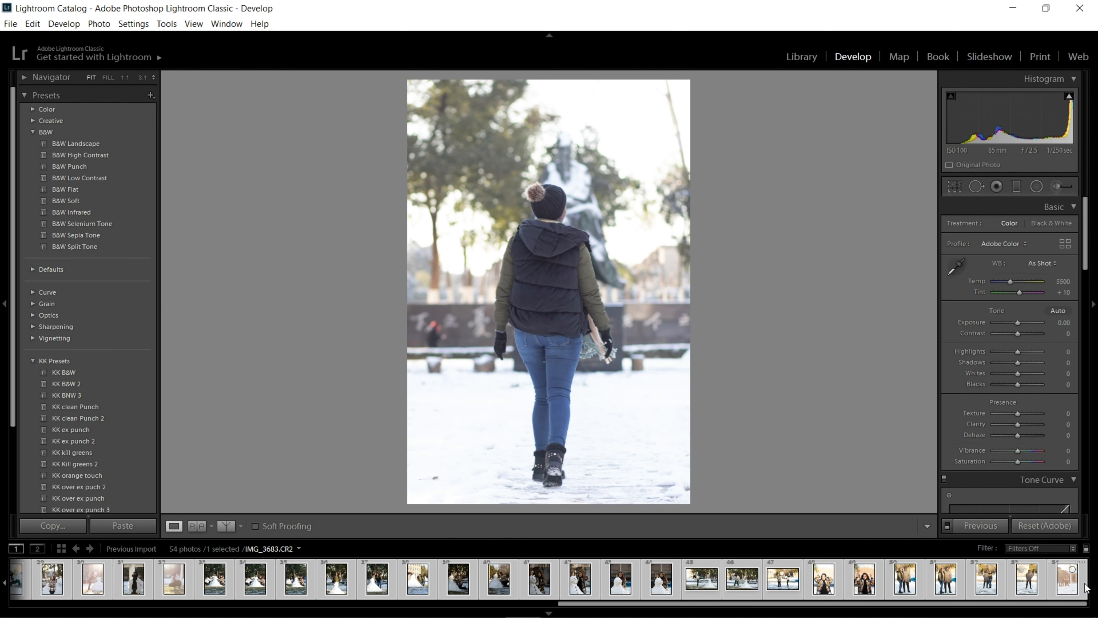
pyautogui.rightClick(1066, 580)
pyautogui.moveTo(991, 448)
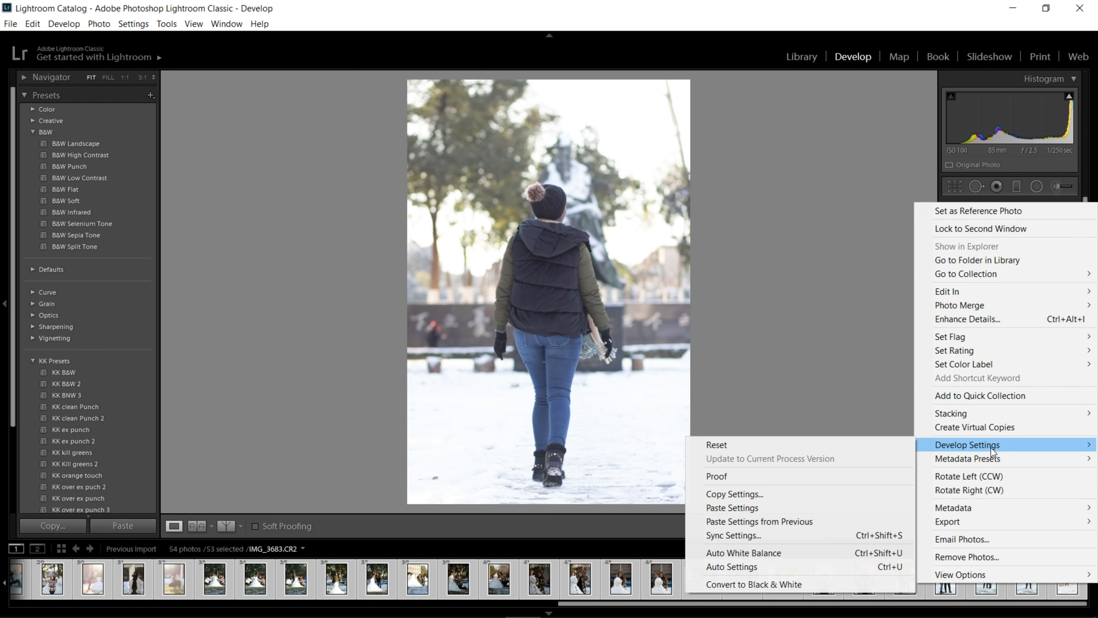
pyautogui.click(730, 507)
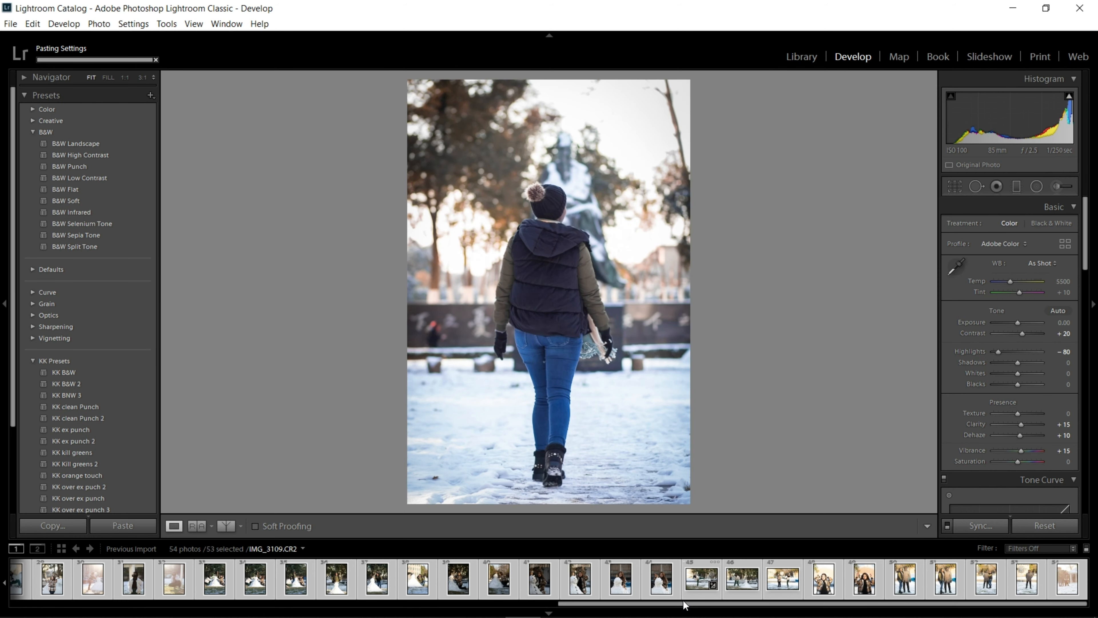
# Review the pasted settings on the first five photos in the filmstrip, and examine the woman's face up close in IMG_3153
pyautogui.moveTo(647, 602); pyautogui.dragTo(102, 603)
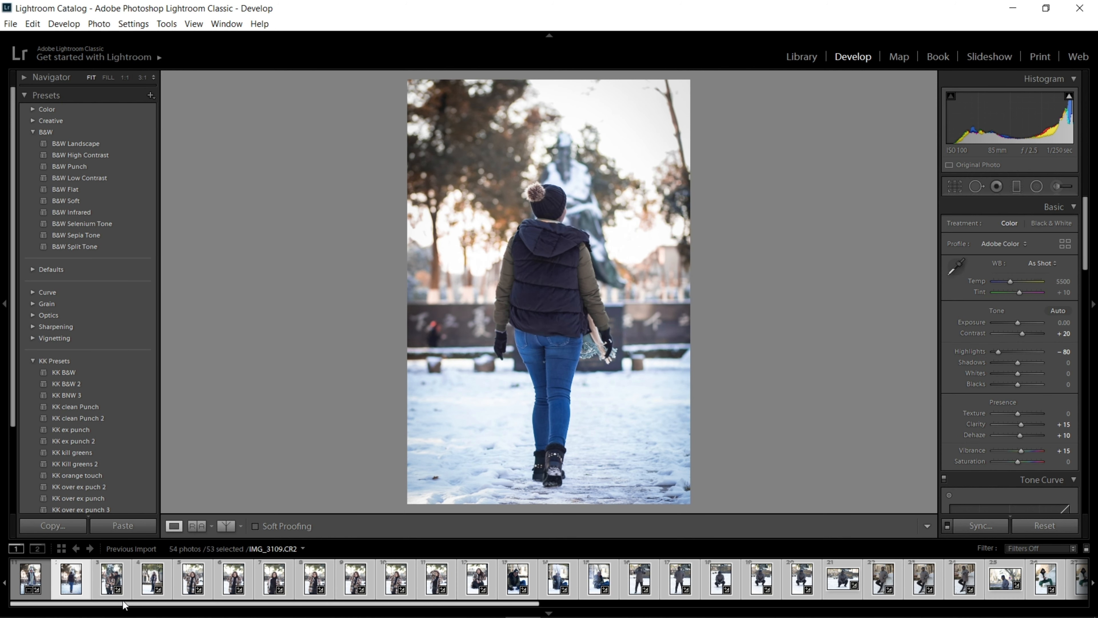
pyautogui.click(45, 575)
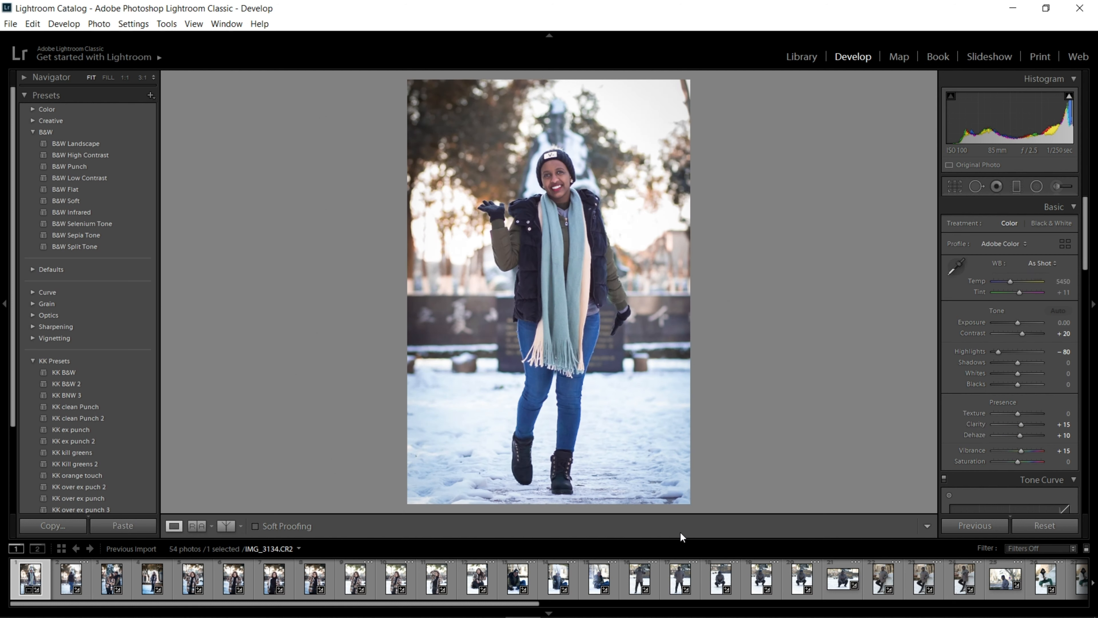
pyautogui.click(89, 583)
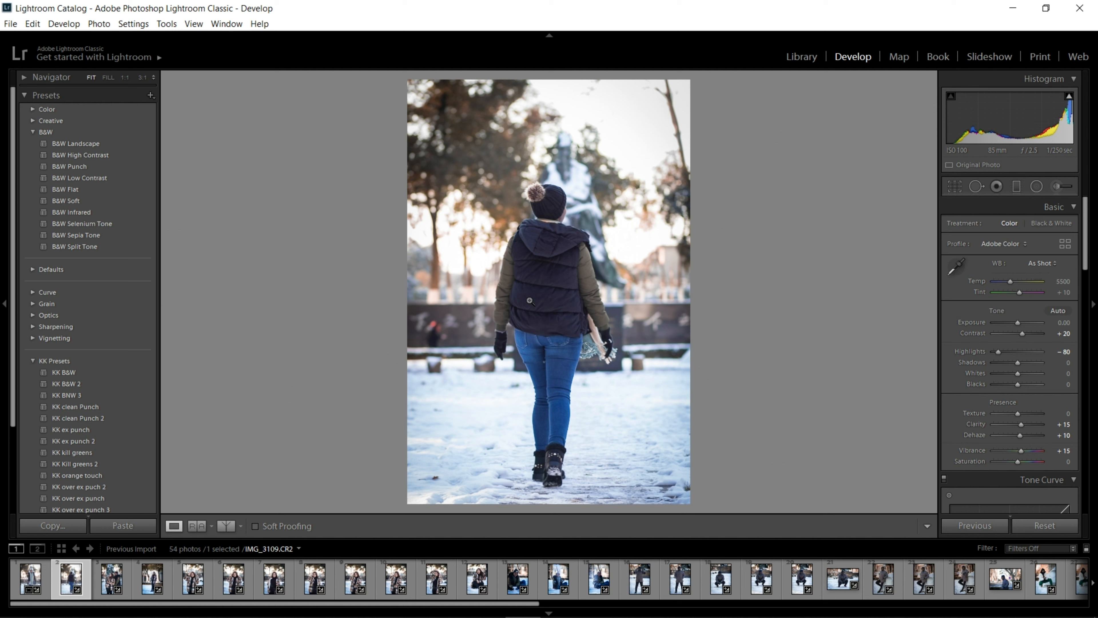
pyautogui.click(946, 187)
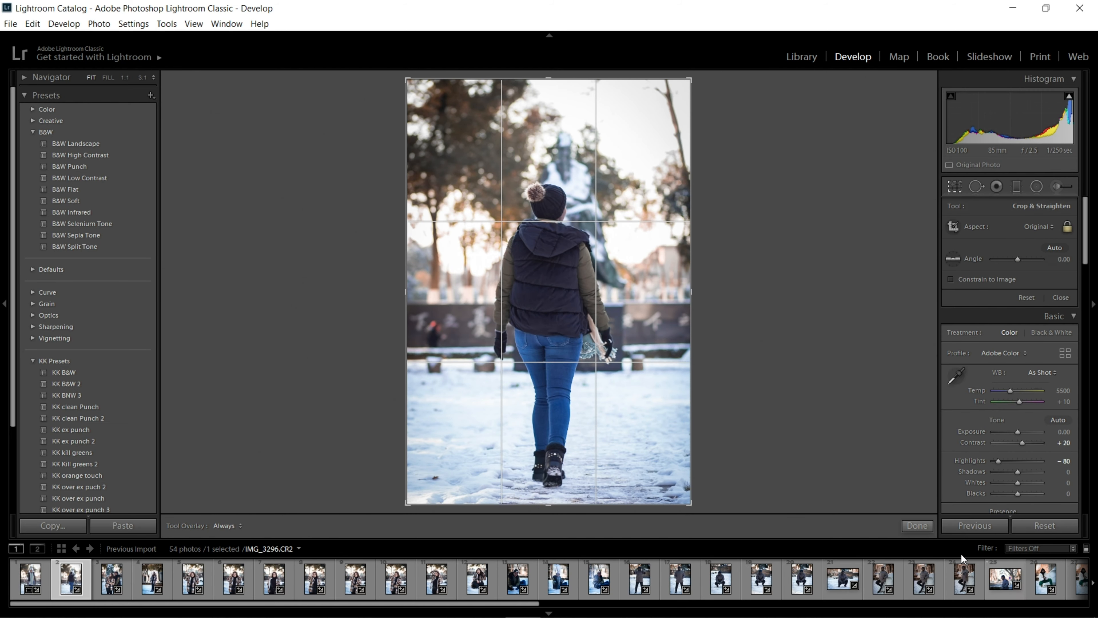
pyautogui.click(925, 524)
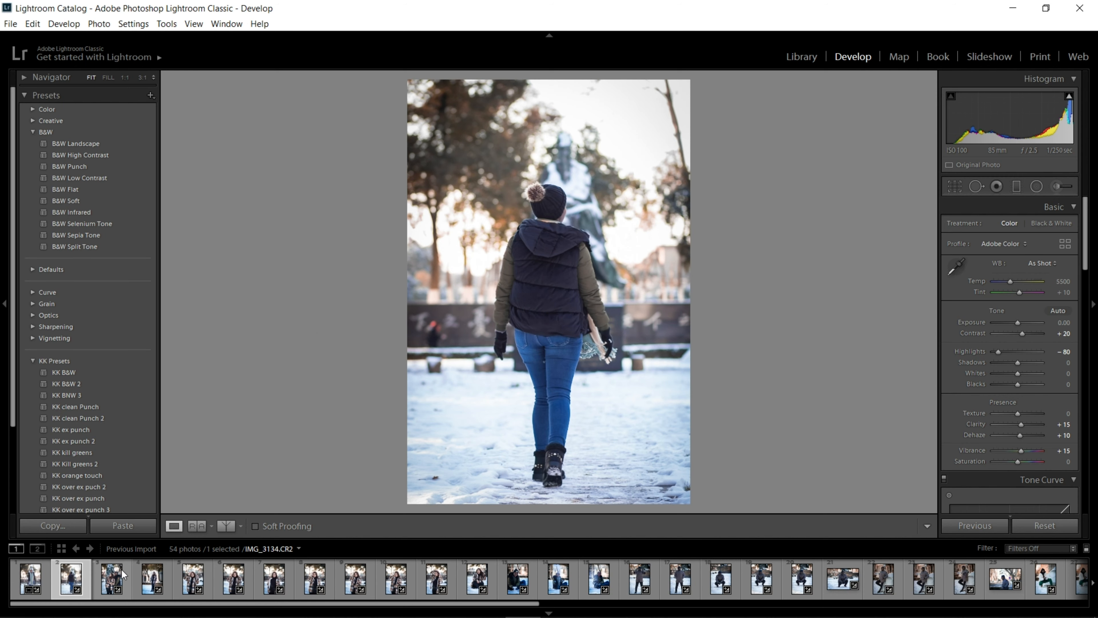
pyautogui.click(124, 576)
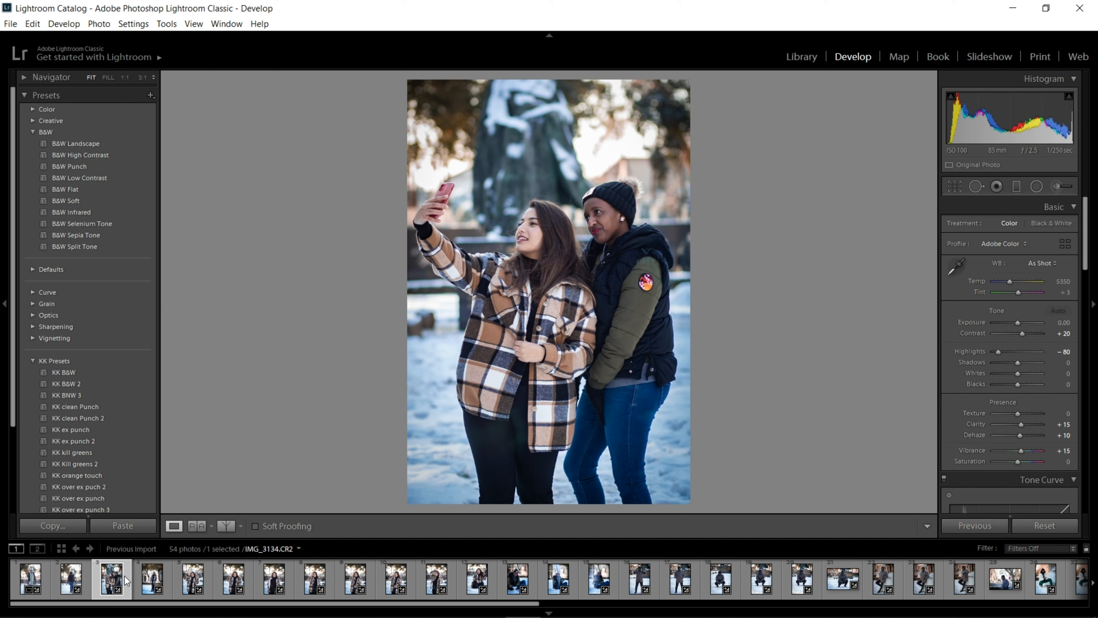
pyautogui.click(168, 583)
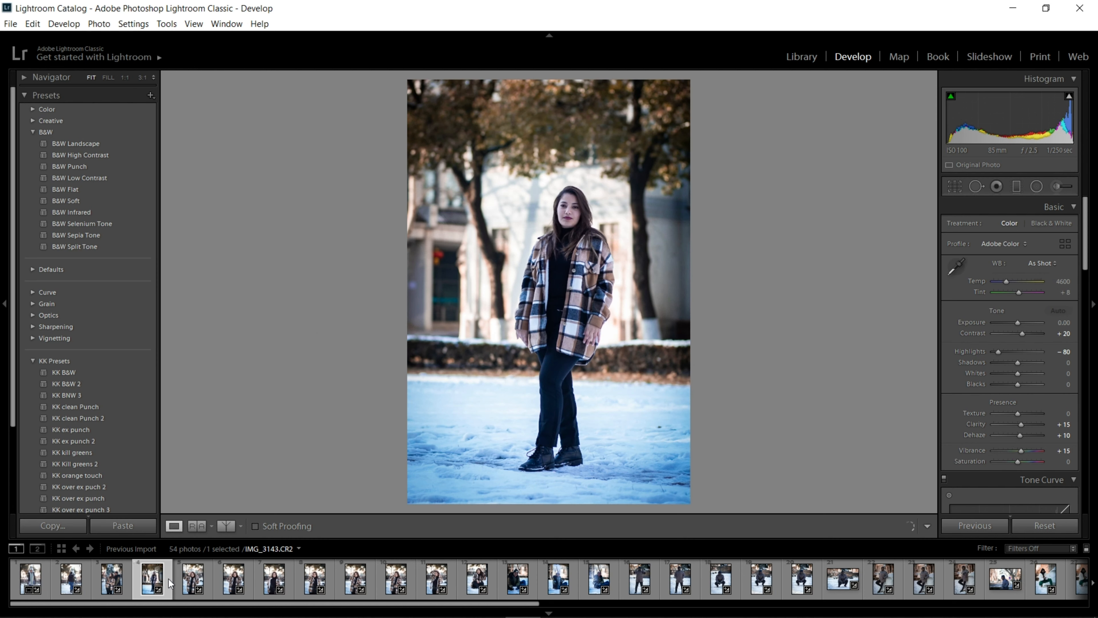
pyautogui.click(210, 583)
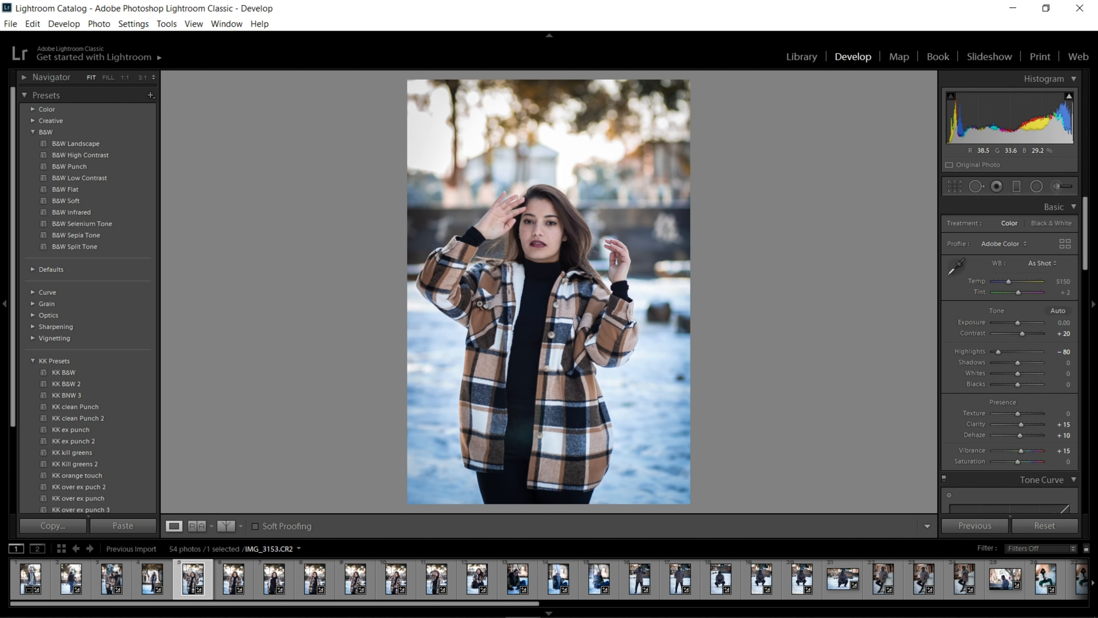
pyautogui.moveTo(541, 230); pyautogui.dragTo(546, 379)
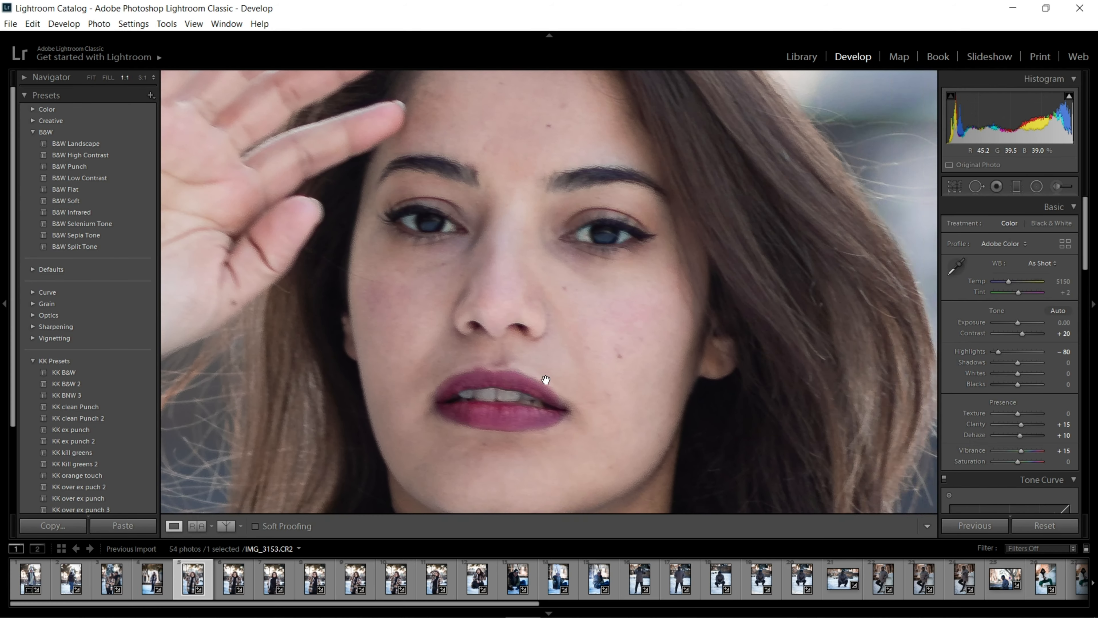
pyautogui.click(546, 380)
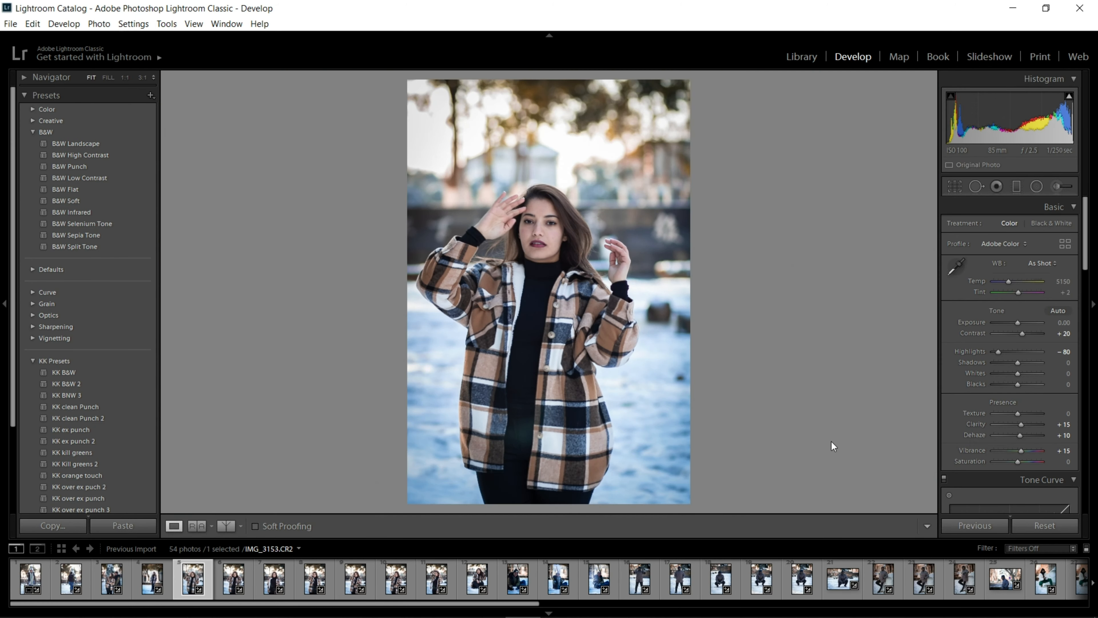
# Crop IMG_3153 tighter around the woman at the original aspect ratio, cutting off the lower edge, and set Shadows to +10
pyautogui.click(964, 190)
pyautogui.moveTo(693, 76); pyautogui.dragTo(671, 91)
pyautogui.moveTo(598, 237); pyautogui.dragTo(600, 298)
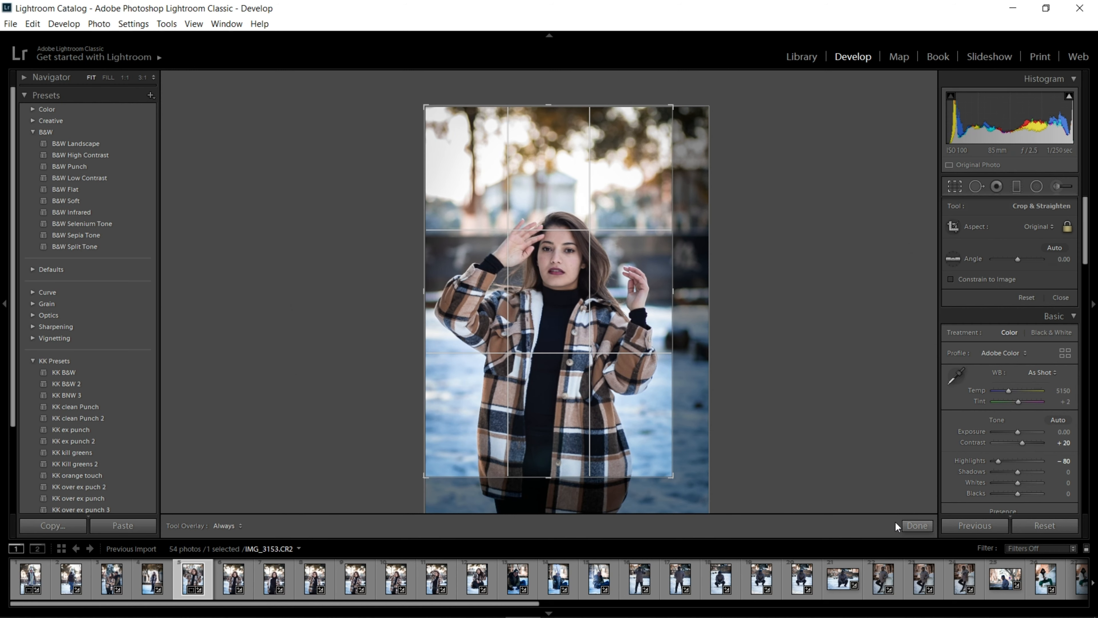
pyautogui.click(903, 521)
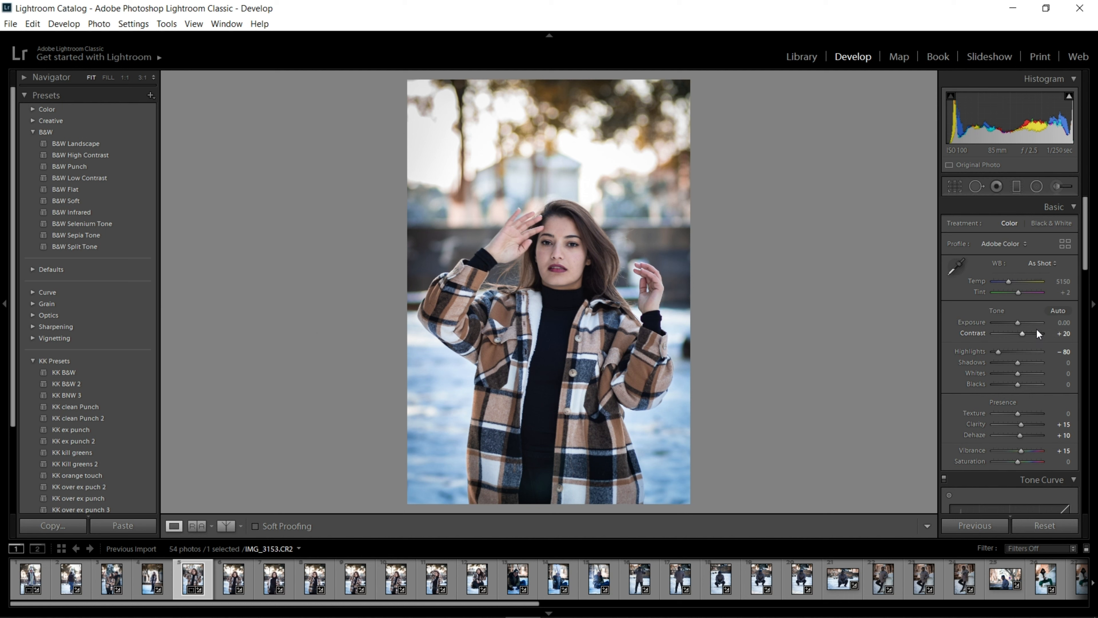
pyautogui.scroll(2, 1024, 363)
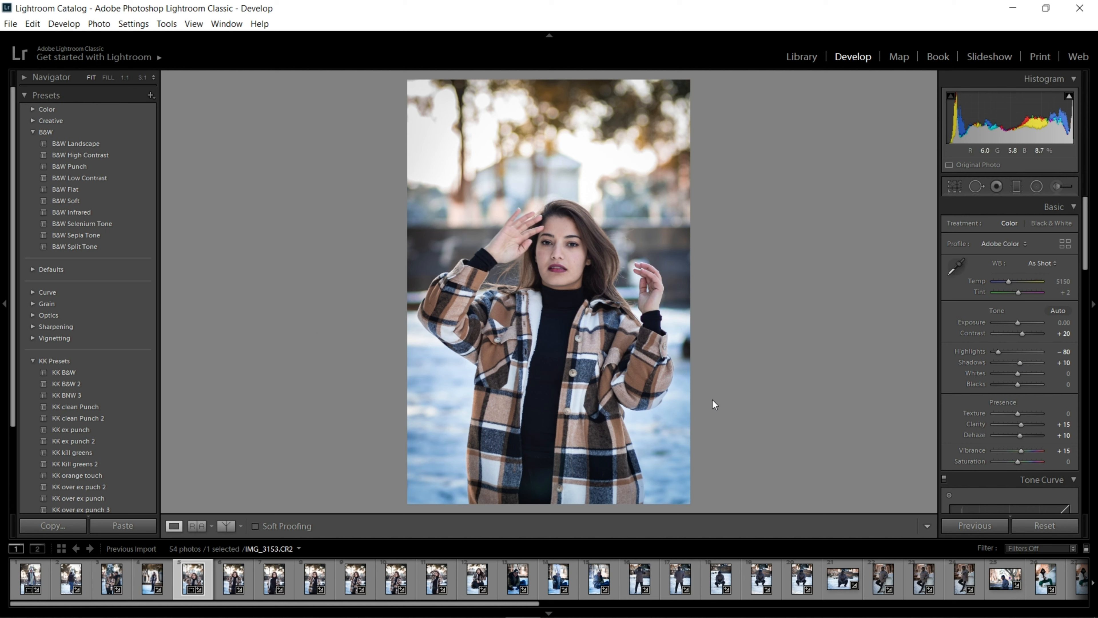
# Crop IMG_3163 tighter around the woman at the original aspect ratio and straighten it with an angle of about −1.72
pyautogui.press('Right')
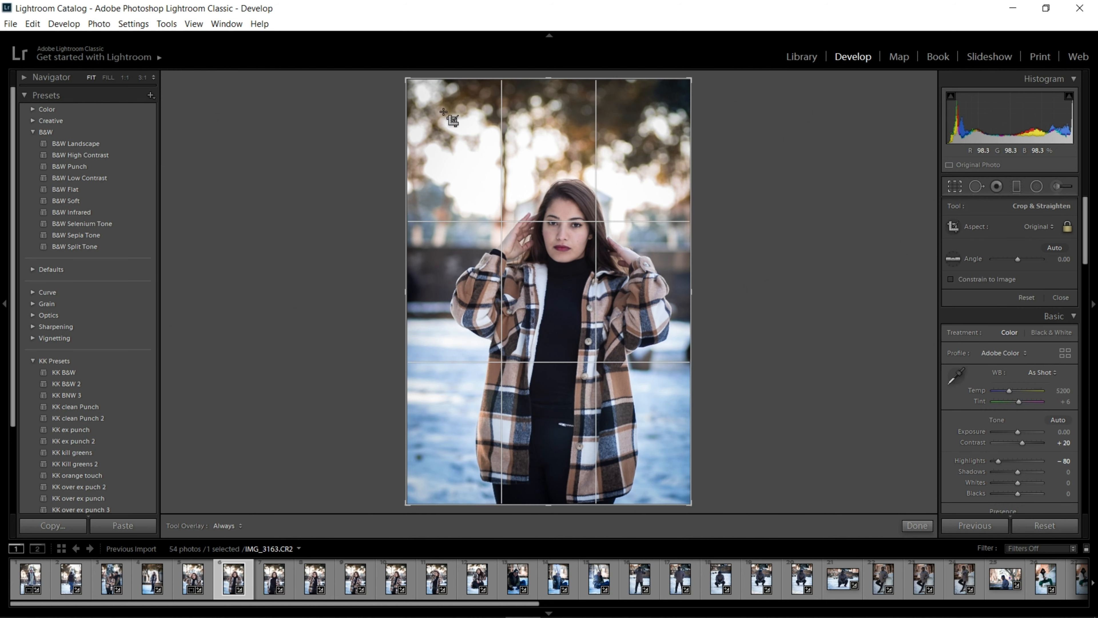
pyautogui.moveTo(408, 80); pyautogui.dragTo(434, 119)
pyautogui.moveTo(513, 191); pyautogui.dragTo(539, 275)
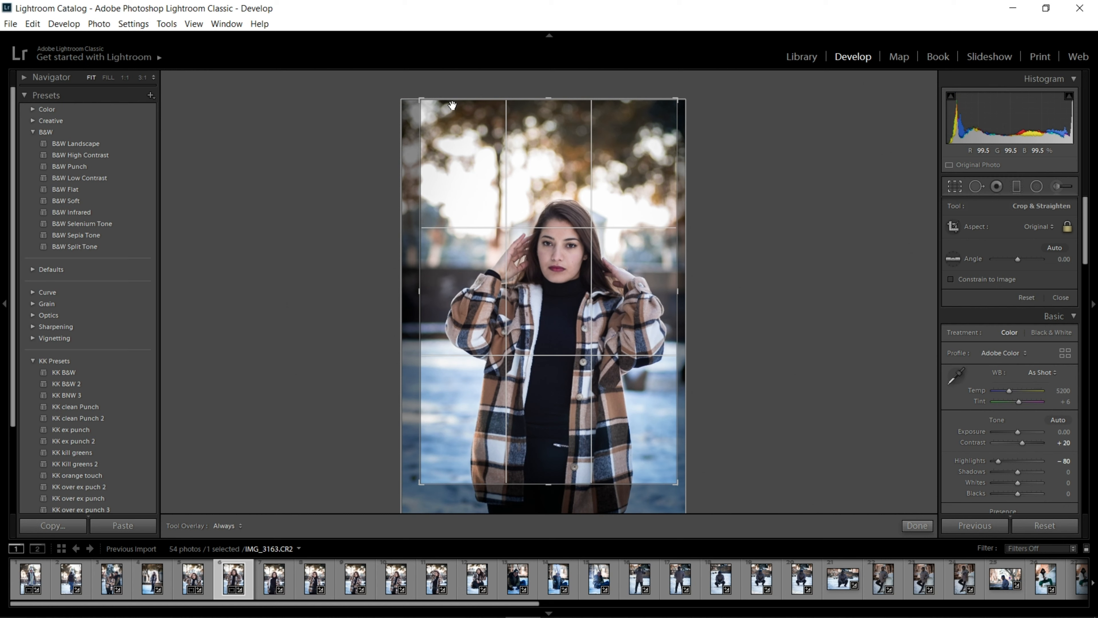
pyautogui.moveTo(411, 91); pyautogui.dragTo(409, 96)
pyautogui.moveTo(595, 337)
pyautogui.mouseDown()
pyautogui.moveTo(592, 313)
pyautogui.moveTo(592, 336)
pyautogui.mouseUp()
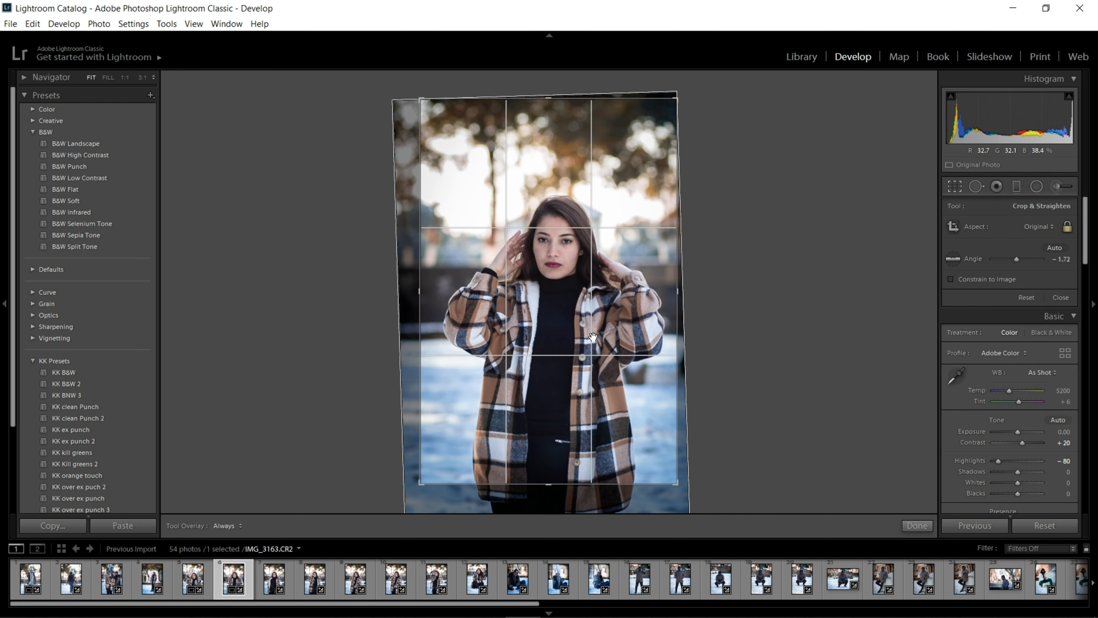
pyautogui.press('Return')
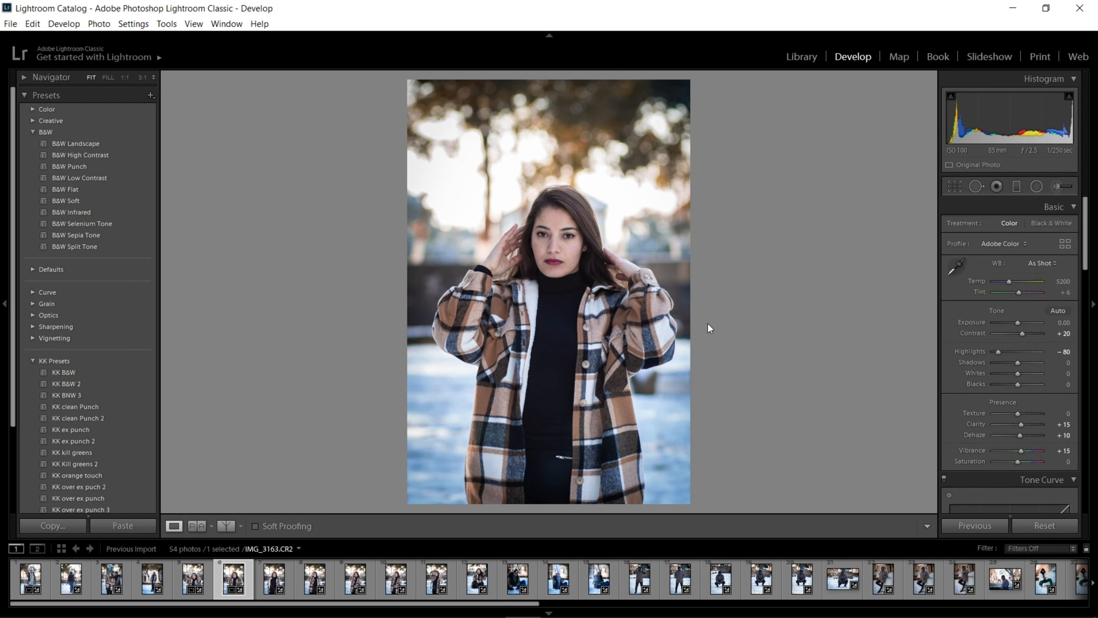
# Straighten IMG_3165 with an angle of about −1.31, crop it tighter around the woman, and check the trouser zipper up close
pyautogui.press('Right')
pyautogui.press('r')
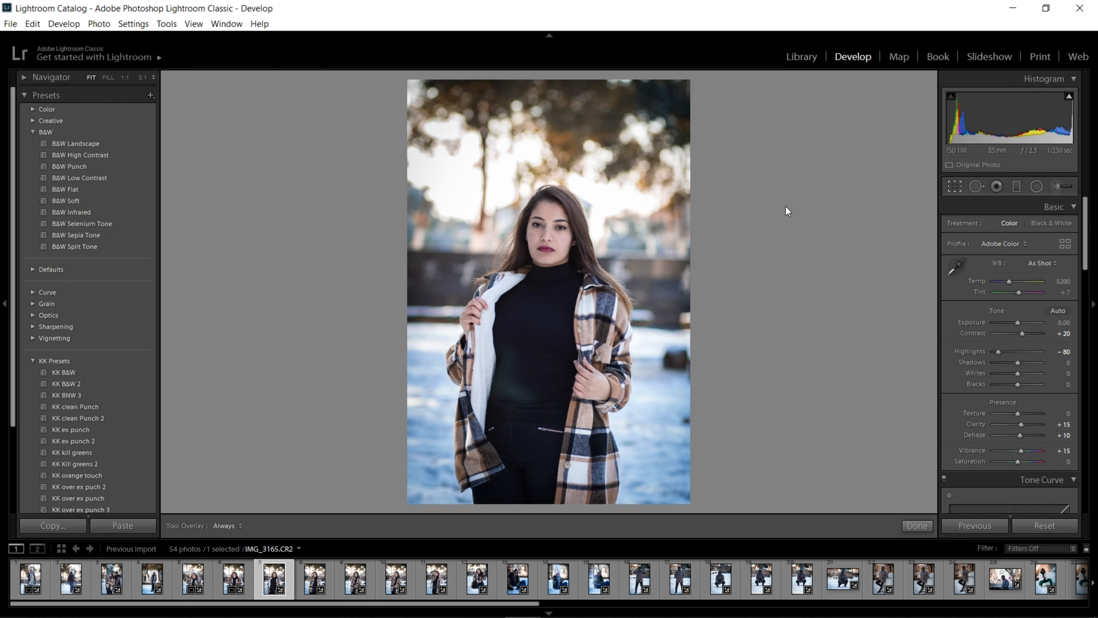
pyautogui.moveTo(403, 76); pyautogui.dragTo(399, 84)
pyautogui.moveTo(686, 497); pyautogui.dragTo(667, 468)
pyautogui.moveTo(624, 390)
pyautogui.mouseDown()
pyautogui.moveTo(597, 357)
pyautogui.moveTo(618, 370)
pyautogui.mouseUp()
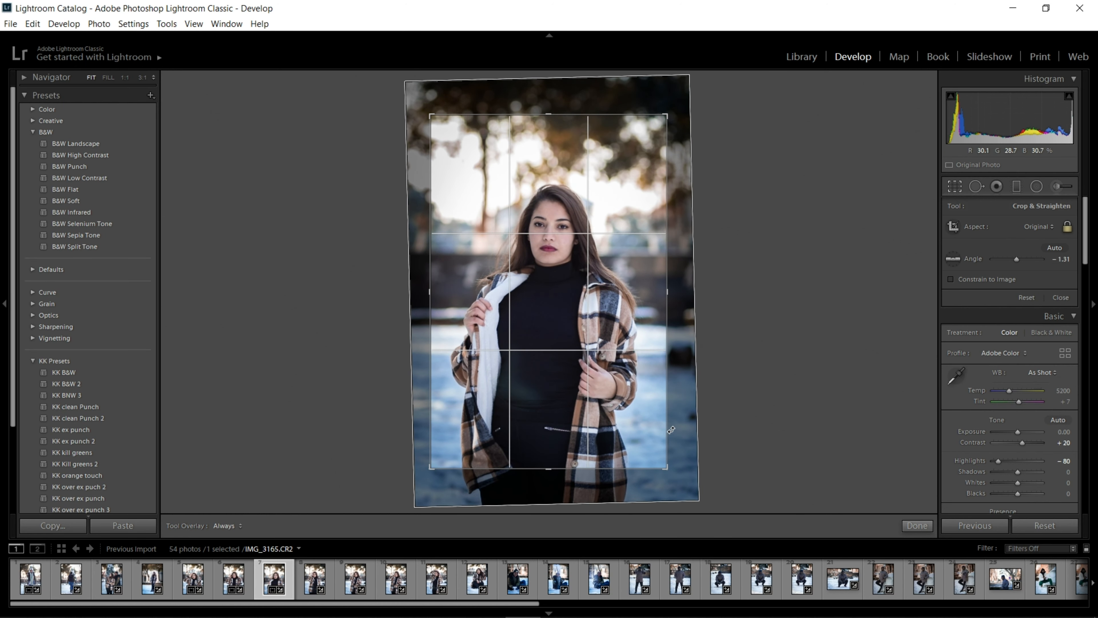
pyautogui.press('Return')
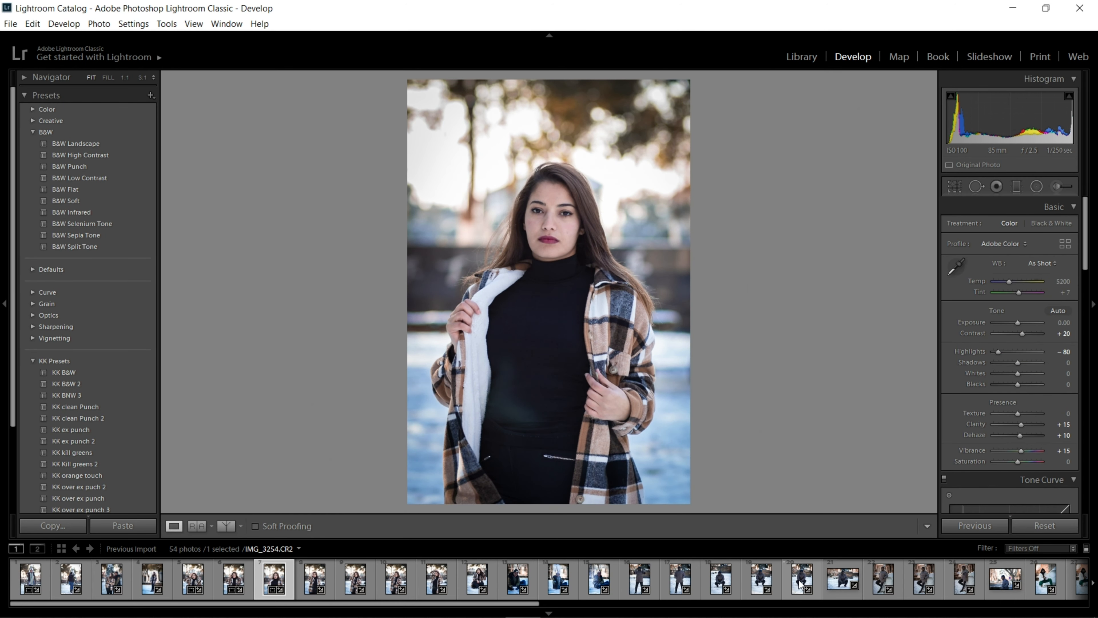
pyautogui.click(564, 455)
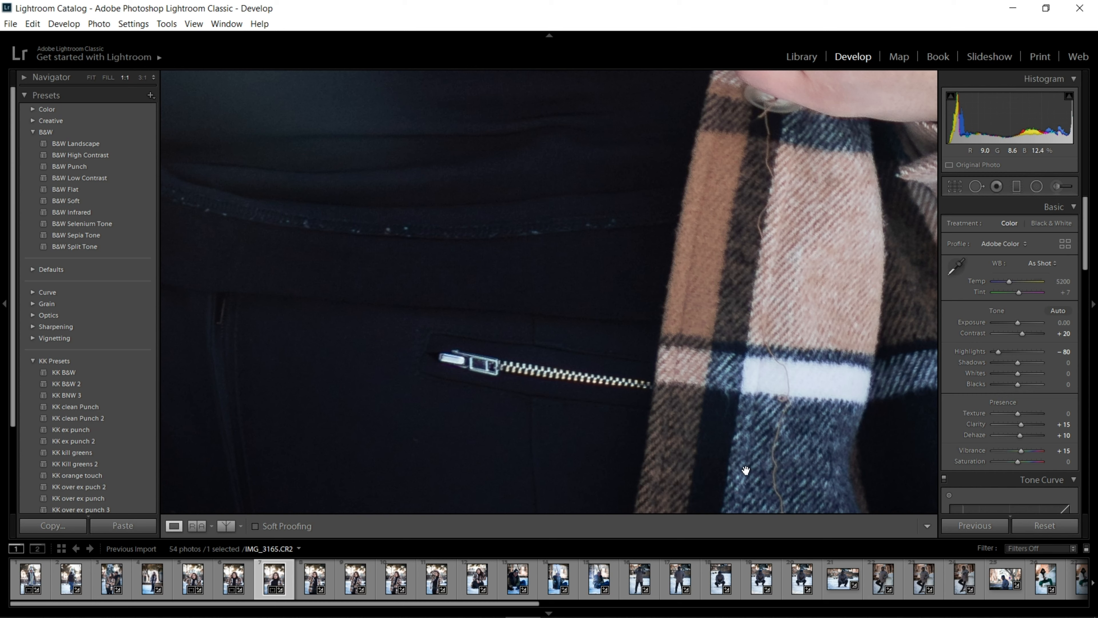
pyautogui.click(572, 367)
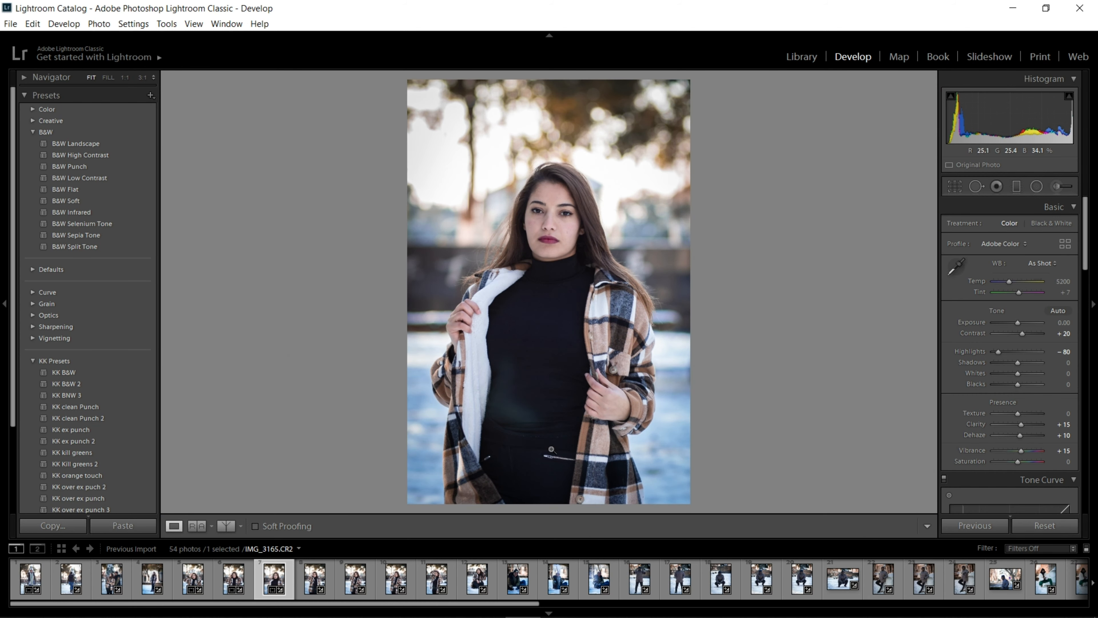
# Crop IMG_3168 tighter around the woman at the original aspect ratio, keeping her coat inside the frame
pyautogui.press('Right')
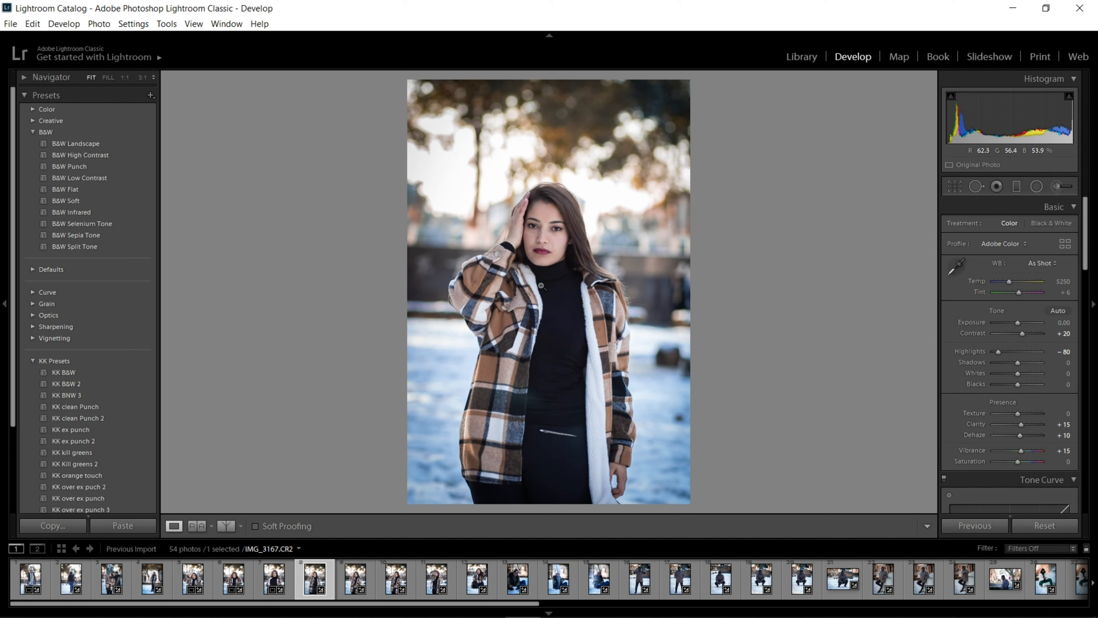
pyautogui.press('Right')
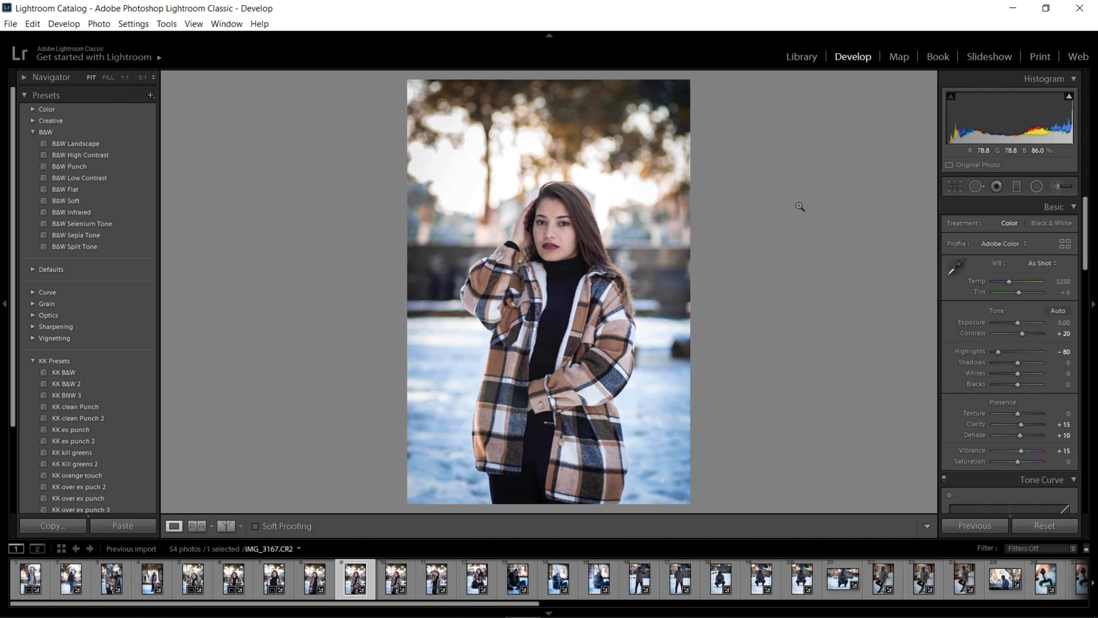
pyautogui.press('r')
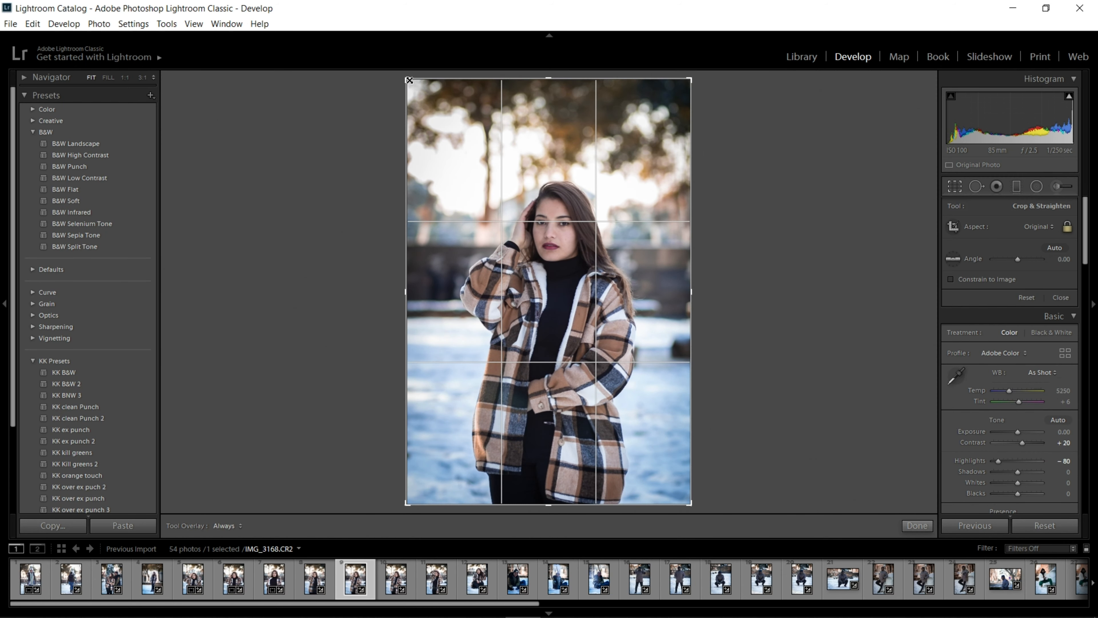
pyautogui.moveTo(410, 81); pyautogui.dragTo(427, 108)
pyautogui.moveTo(523, 192); pyautogui.dragTo(540, 223)
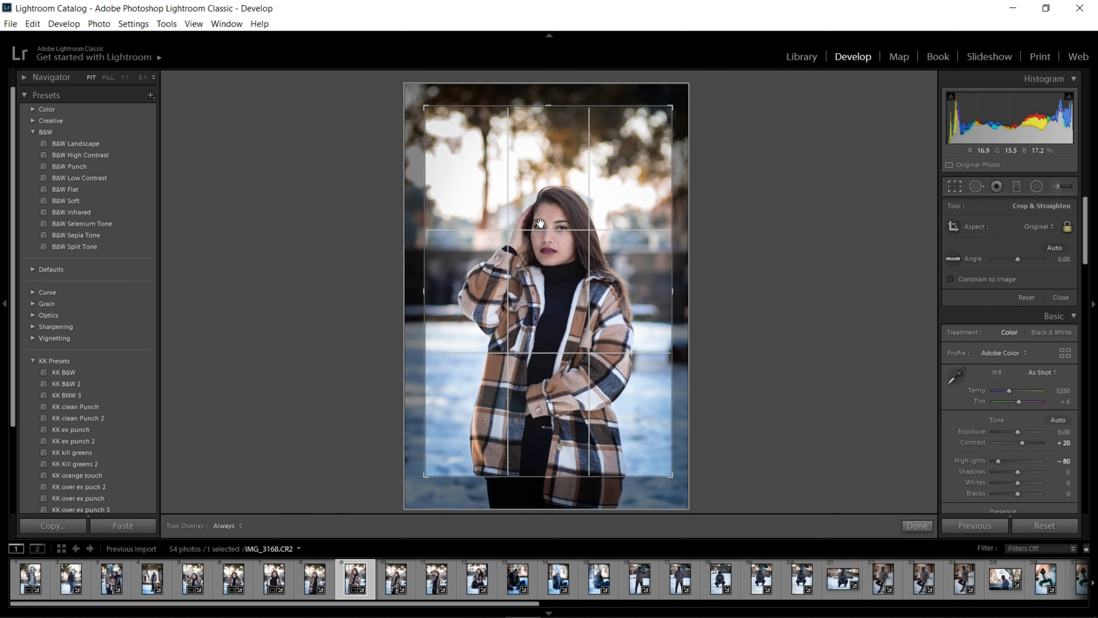
pyautogui.moveTo(426, 108); pyautogui.dragTo(417, 99)
pyautogui.moveTo(530, 213); pyautogui.dragTo(528, 201)
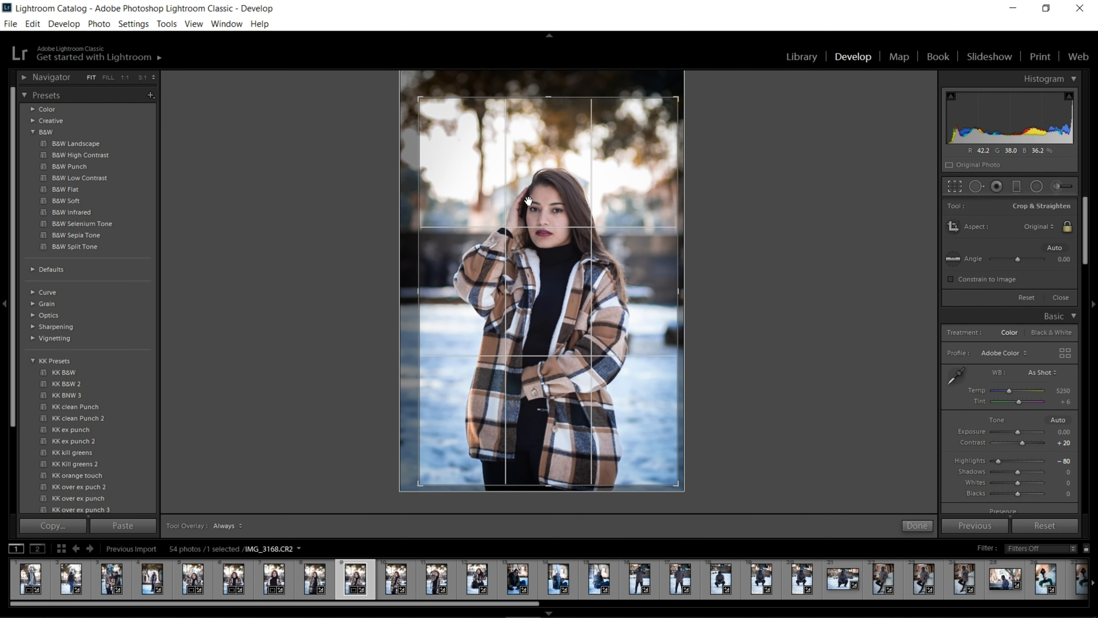
pyautogui.moveTo(412, 95); pyautogui.dragTo(408, 94)
pyautogui.press('Return')
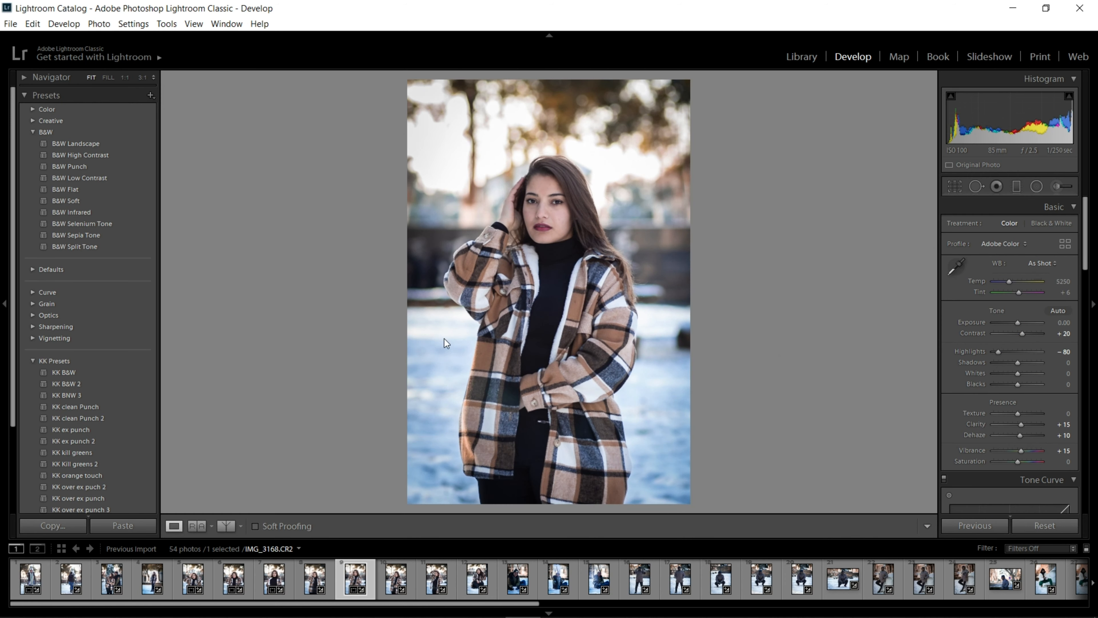
# Reposition the photo inside the IMG_3168 crop to leave more space above the woman's head
pyautogui.click(953, 188)
pyautogui.moveTo(597, 476); pyautogui.dragTo(604, 488)
pyautogui.press('Return')
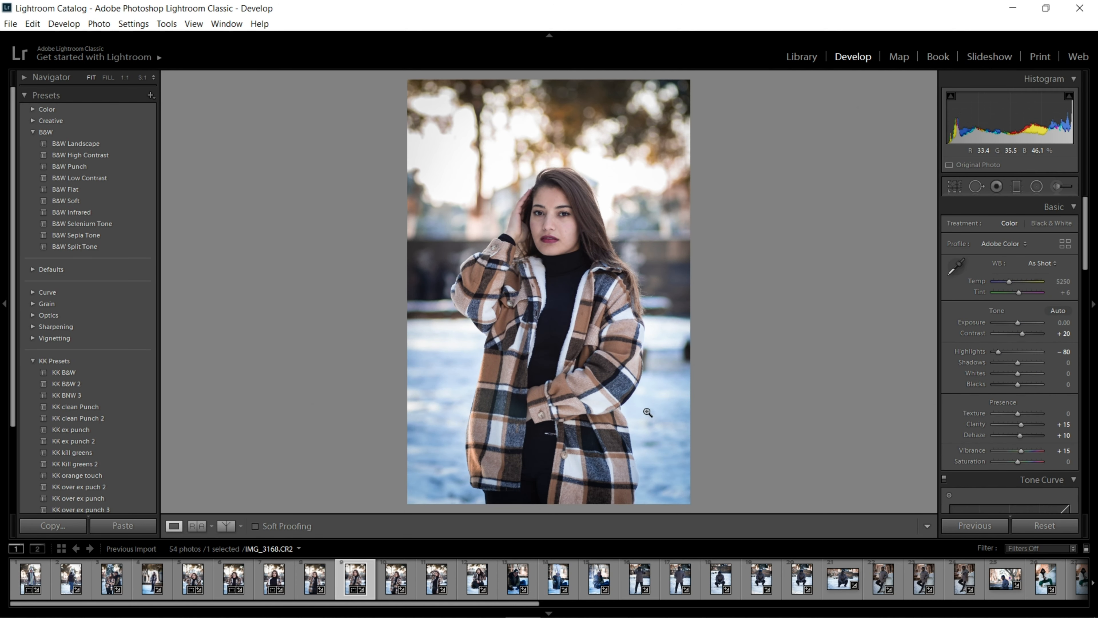
# Straighten IMG_3169 with an angle of about −0.87
pyautogui.press('Right')
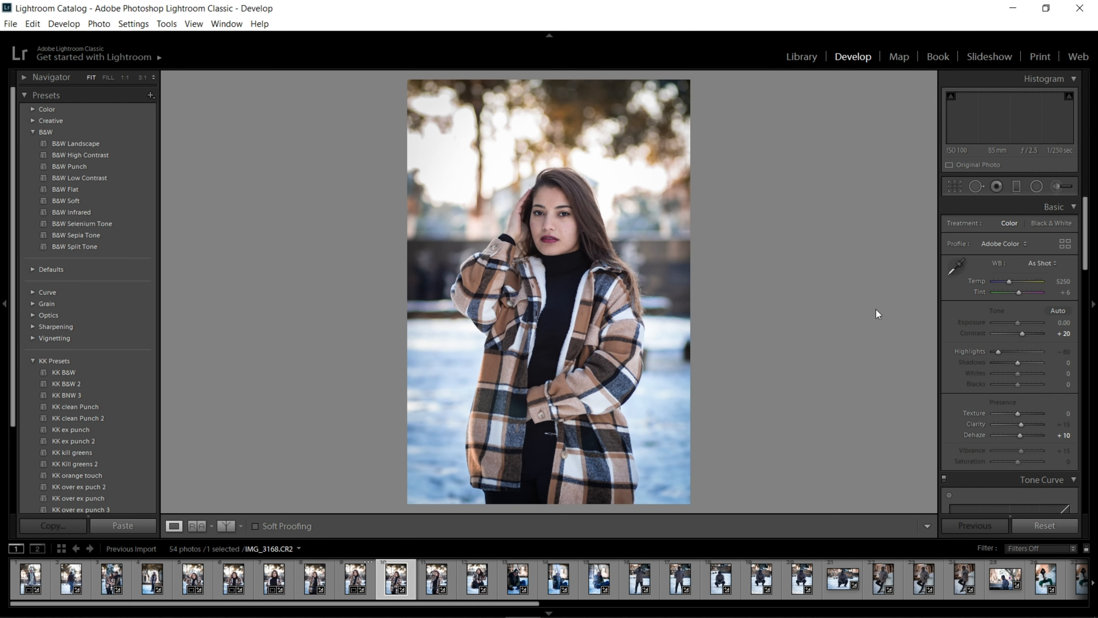
pyautogui.press('Right')
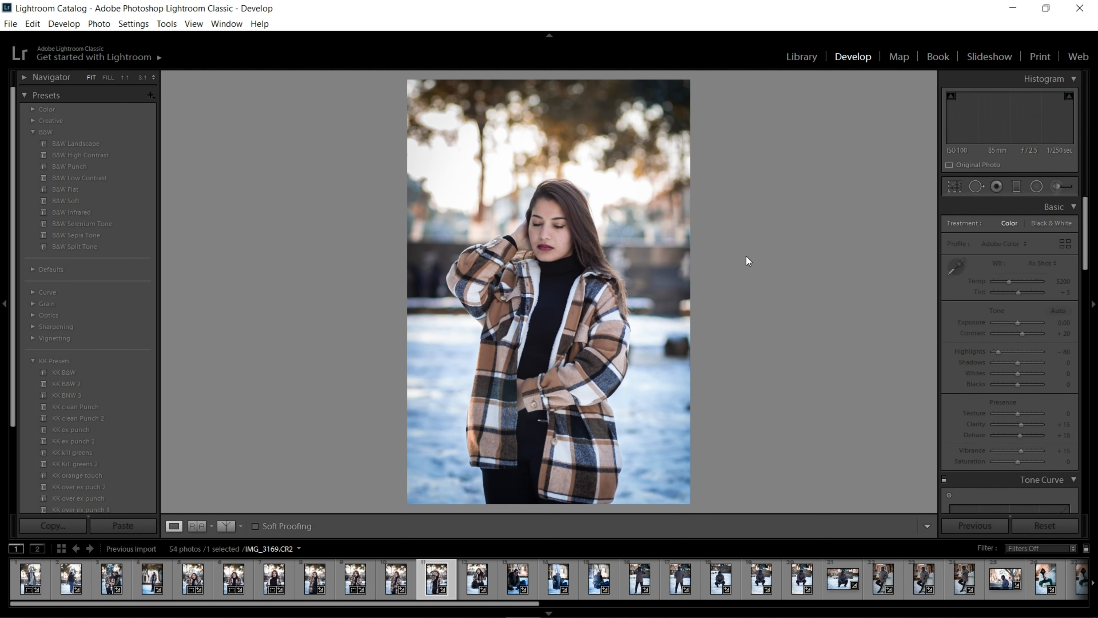
pyautogui.press('Left')
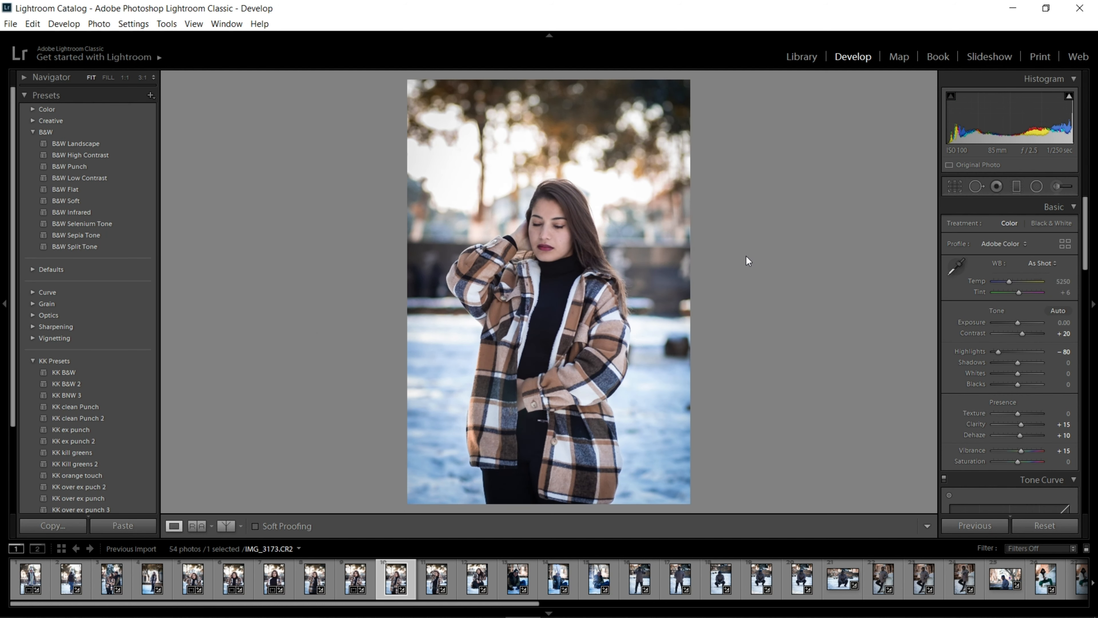
pyautogui.click(951, 189)
pyautogui.moveTo(403, 75); pyautogui.dragTo(398, 76)
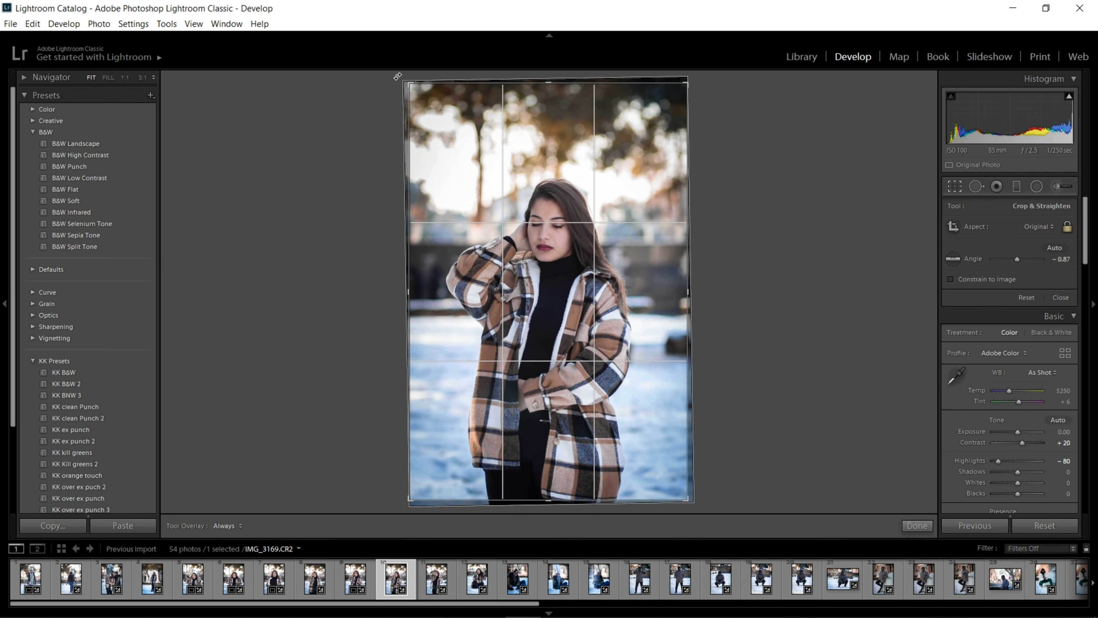
pyautogui.press('Return')
# Crop IMG_3173 slightly tighter at the original aspect ratio, trimming its lower and right edges
pyautogui.press('Right')
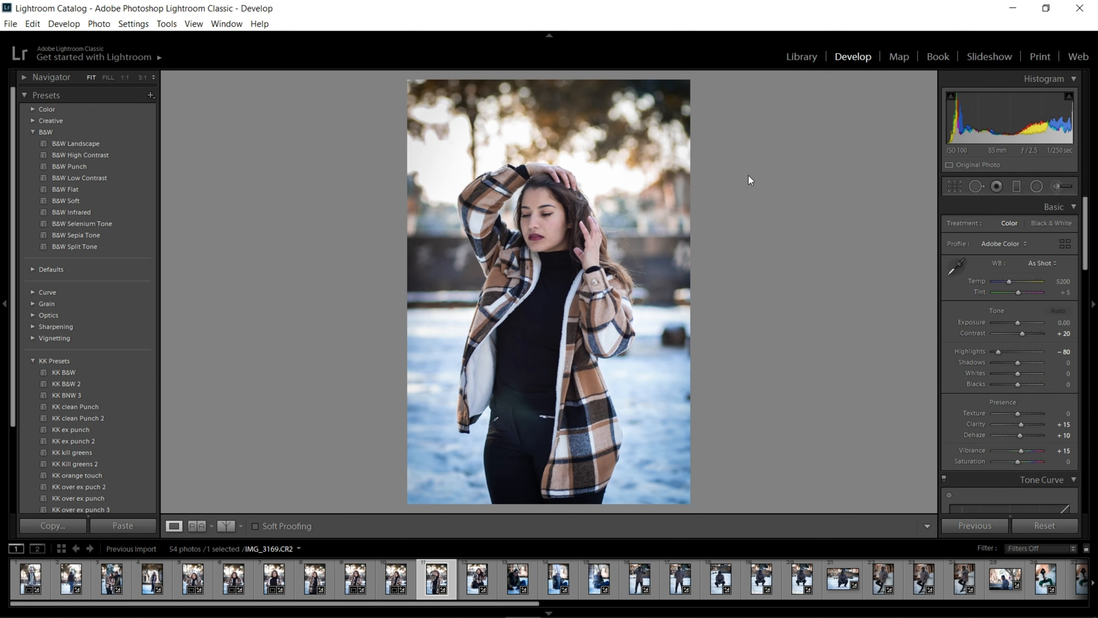
pyautogui.click(955, 187)
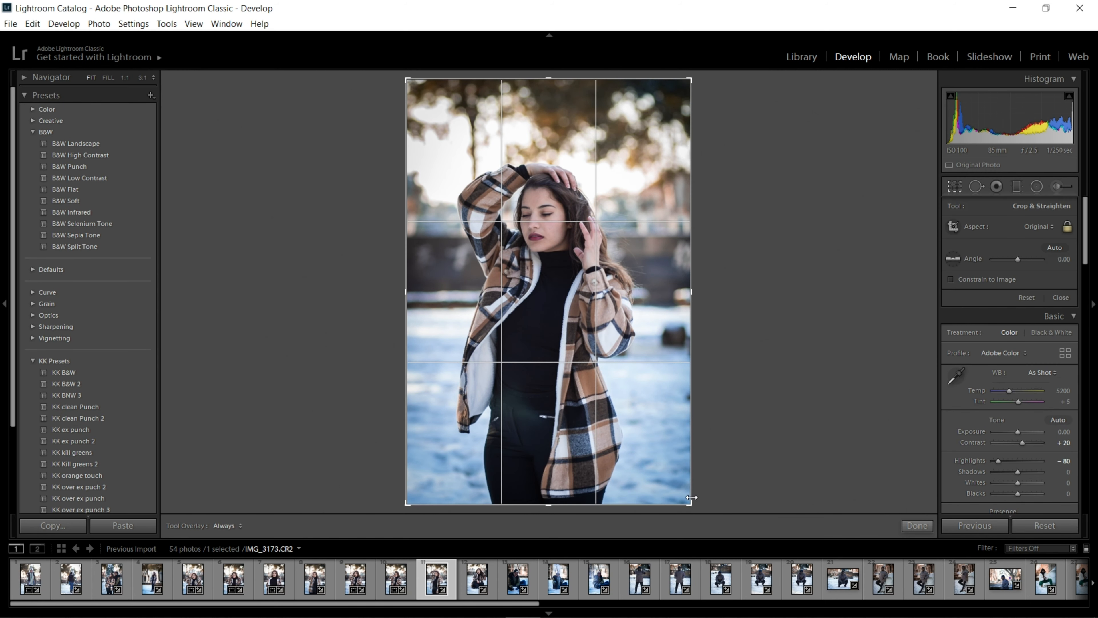
pyautogui.moveTo(691, 503); pyautogui.dragTo(682, 492)
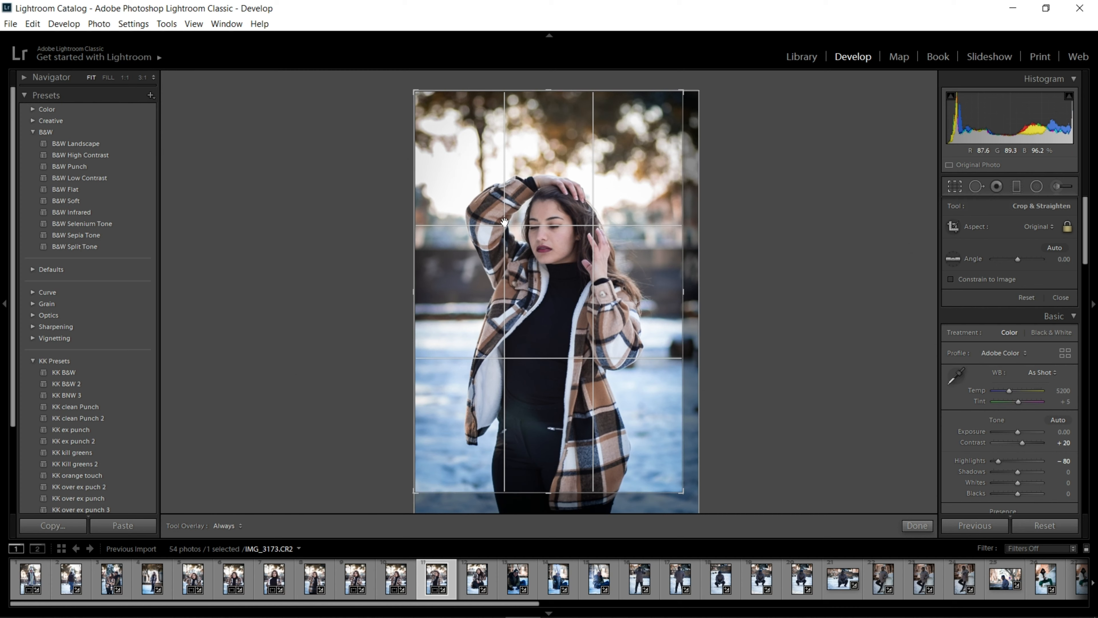
pyautogui.doubleClick(435, 108)
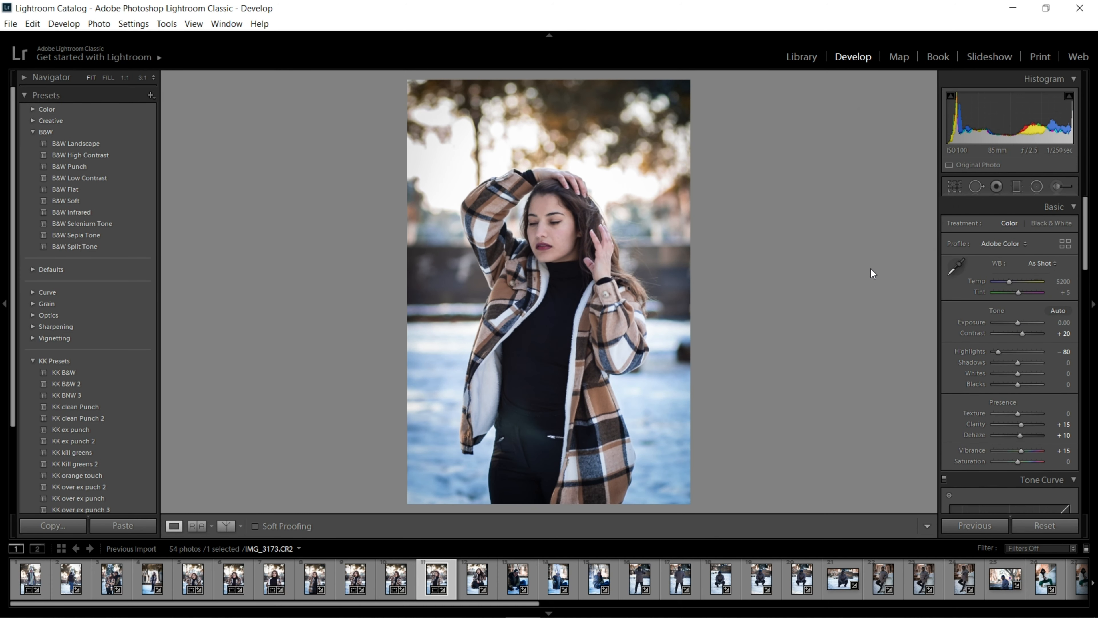
# Crop IMG_3186 tighter around the seated woman at the original aspect ratio and straighten it with an angle of about −1.03
pyautogui.press('Right')
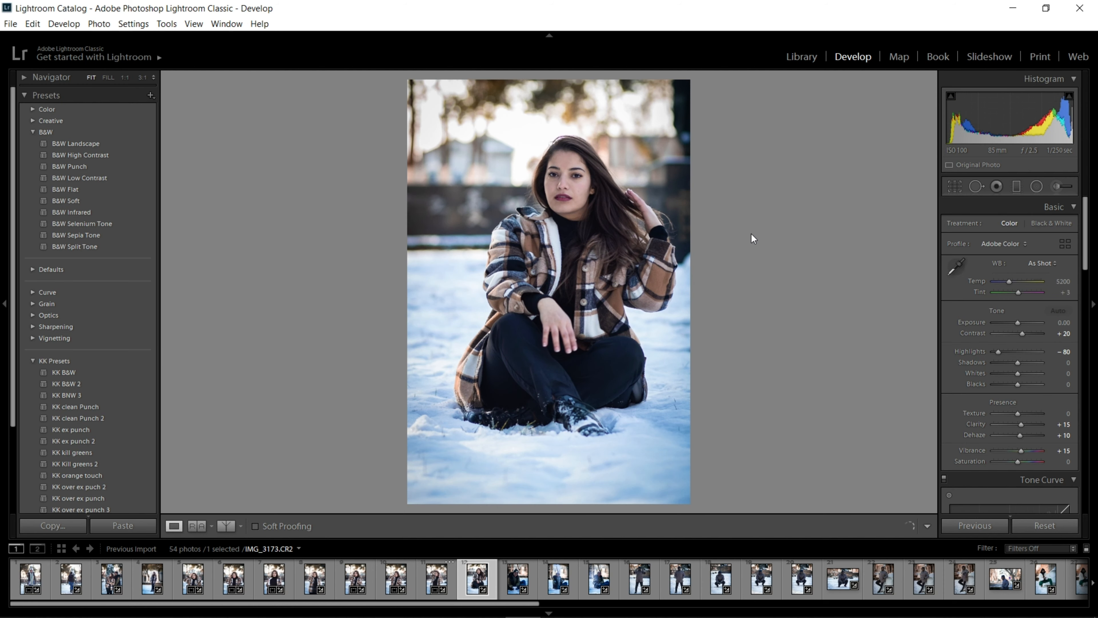
pyautogui.click(954, 186)
pyautogui.moveTo(407, 83); pyautogui.dragTo(413, 85)
pyautogui.moveTo(536, 254); pyautogui.dragTo(532, 279)
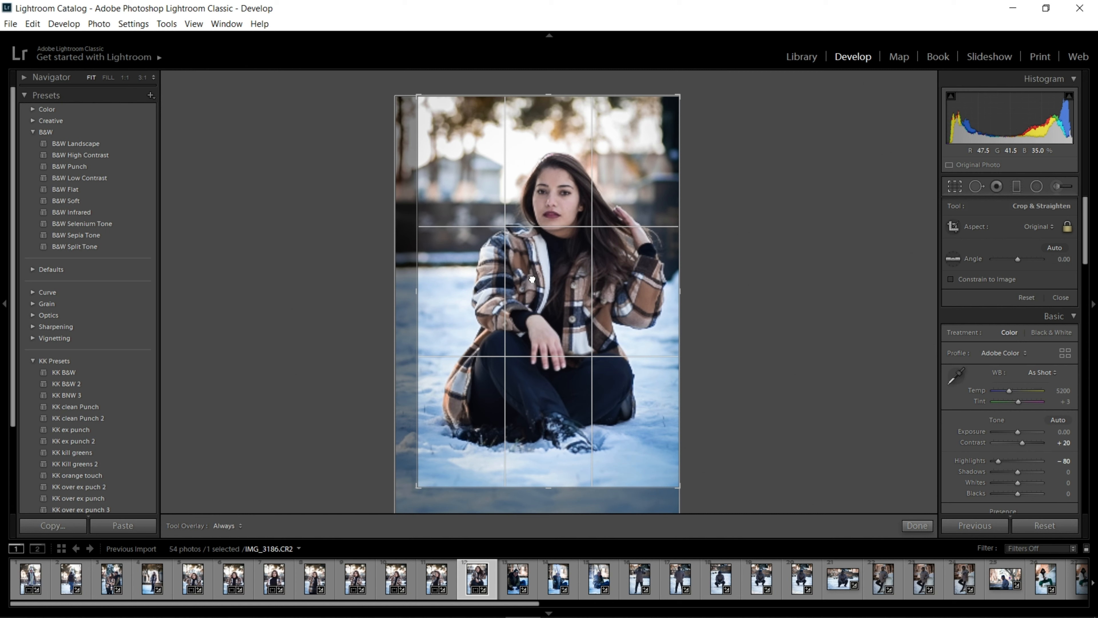
pyautogui.moveTo(404, 91); pyautogui.dragTo(406, 90)
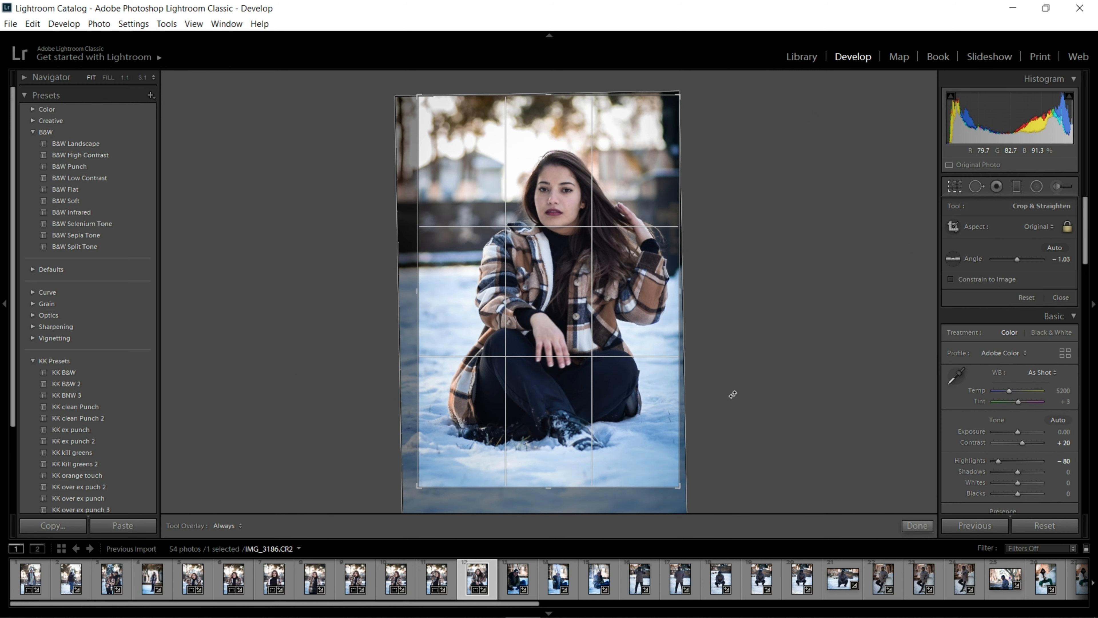
pyautogui.click(919, 526)
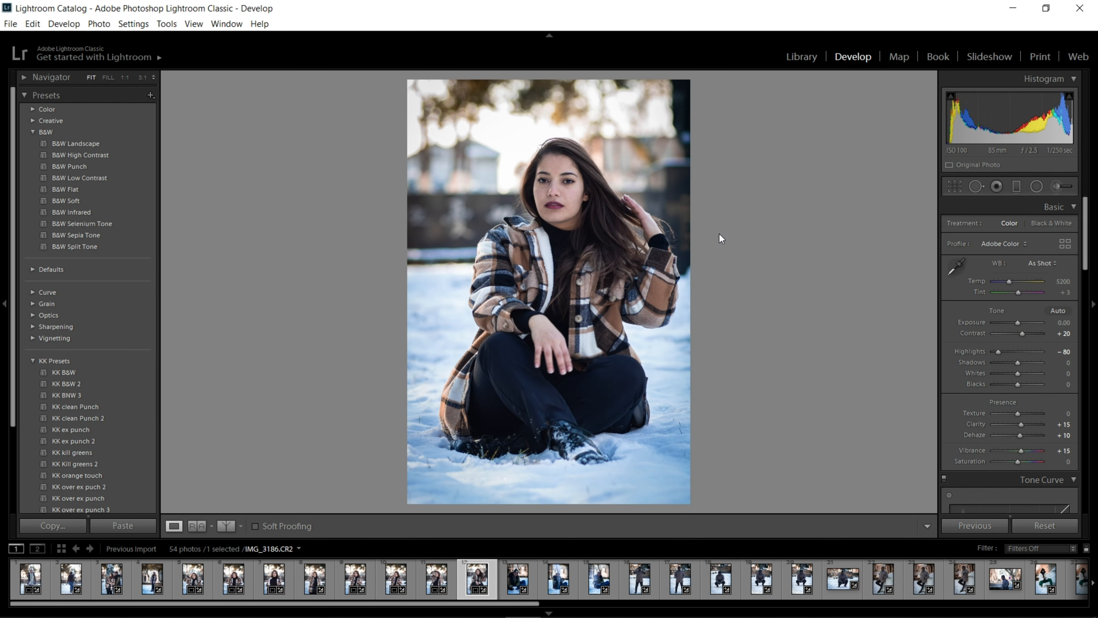
# Brighten IMG_3226 by setting Shadows to +40 and Exposure to +0.30
pyautogui.press('Right')
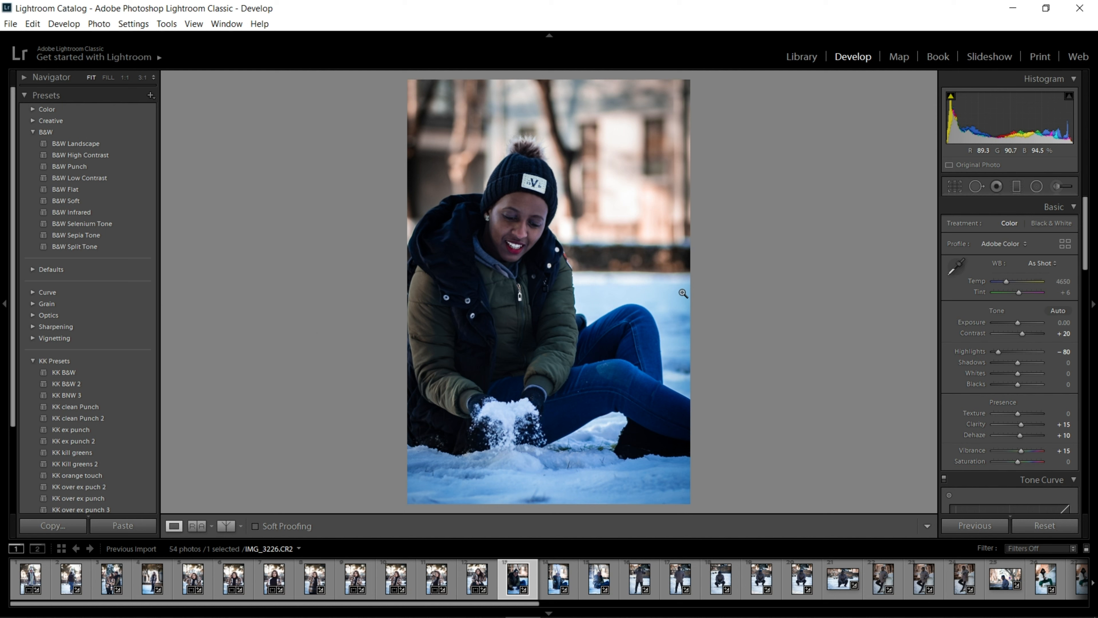
pyautogui.scroll(1, 1027, 366)
pyautogui.scroll(4, 1025, 364)
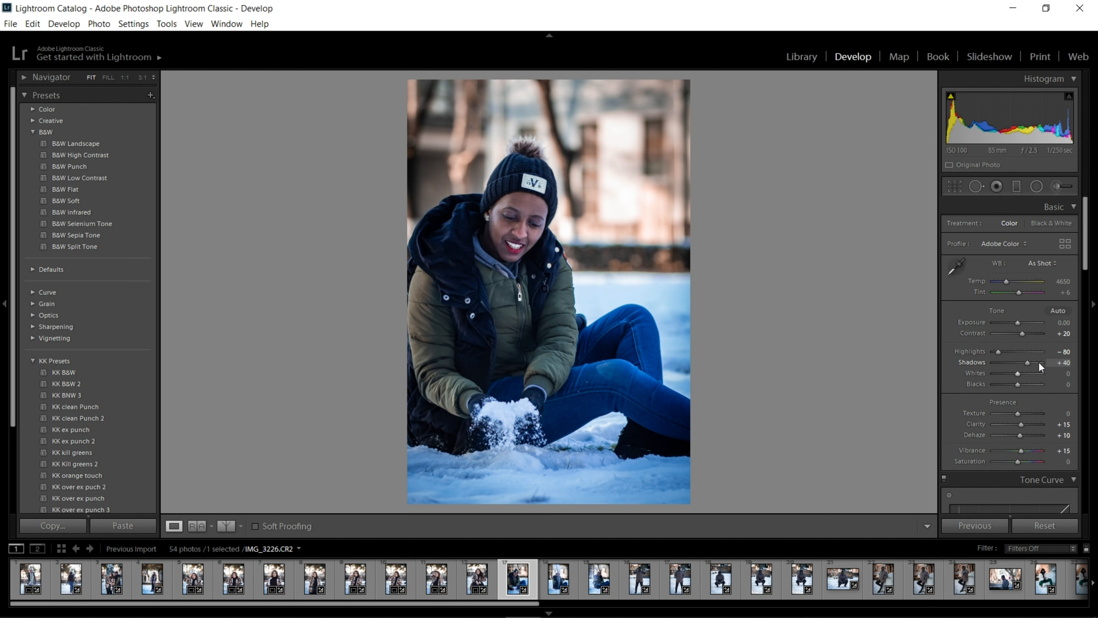
pyautogui.click(1019, 320)
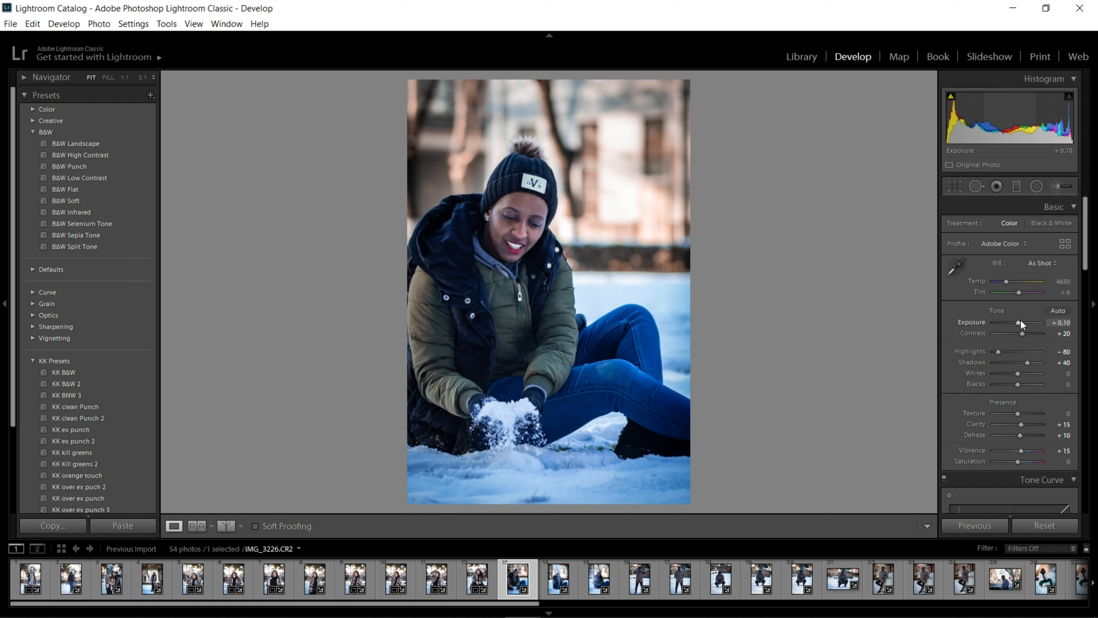
pyautogui.click(1020, 322)
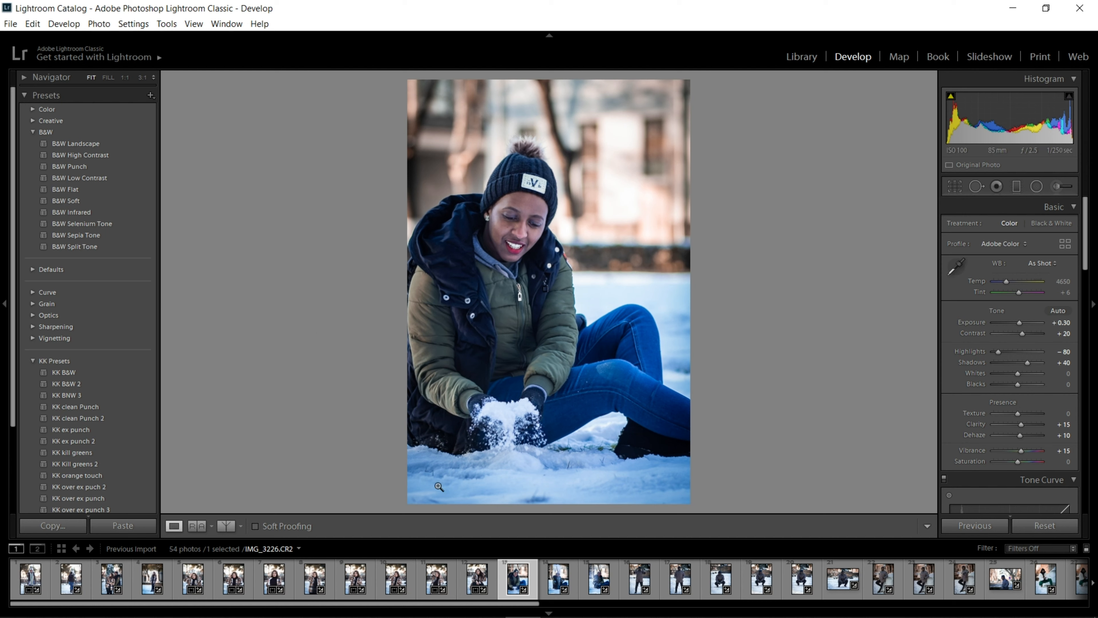
# Review the pasted settings on the following photos in the filmstrip, from IMG_3233 through IMG_3321
pyautogui.press('Right')
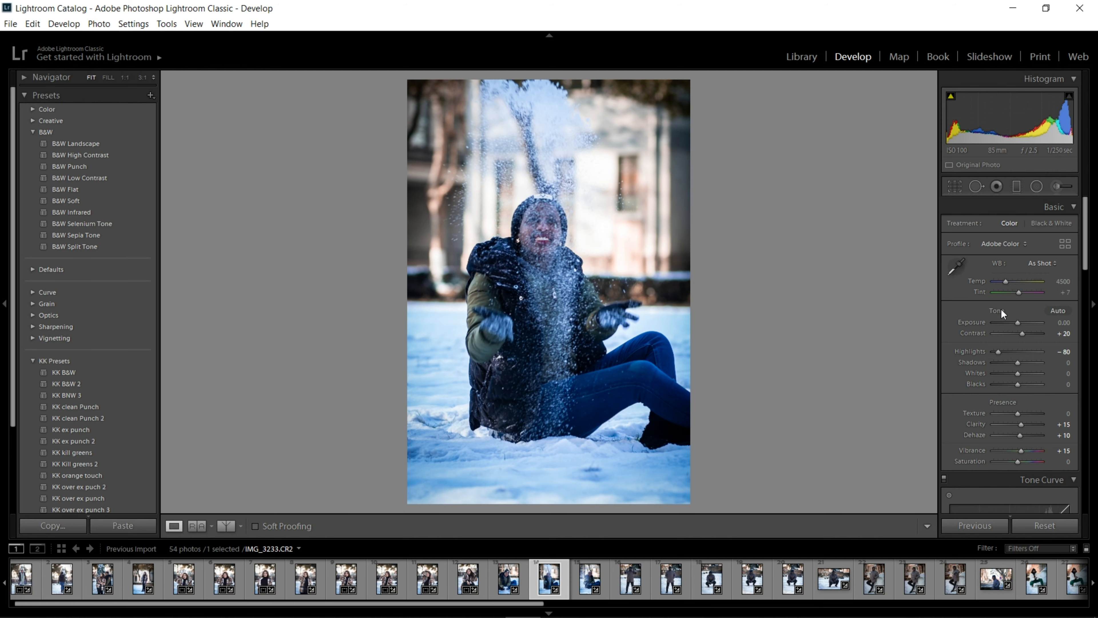
pyautogui.press('Right')
pyautogui.press('Right')
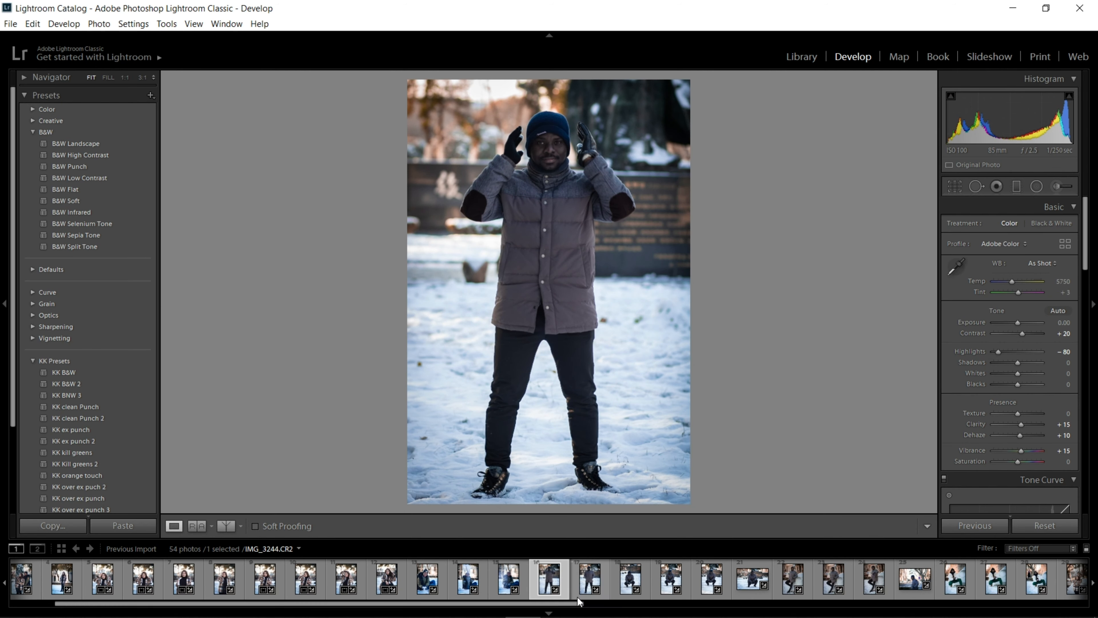
pyautogui.press('Right')
pyautogui.press('Right')
pyautogui.press('Right')
pyautogui.press('Right')
pyautogui.press('Right')
pyautogui.press('Right')
pyautogui.press('Right')
pyautogui.press('Right')
pyautogui.press('Right')
pyautogui.press('Right')
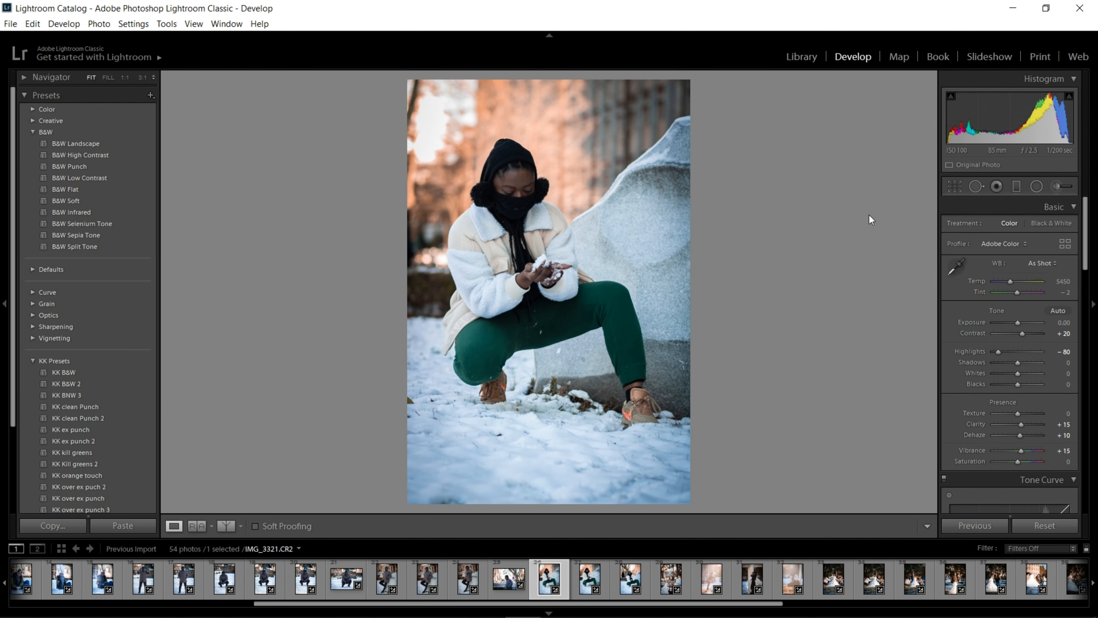
# Examine the masked woman's face up close in IMG_3321 and straighten the photo with a slight crop rotation
pyautogui.click(512, 188)
pyautogui.click(581, 306)
pyautogui.click(509, 186)
pyautogui.click(635, 302)
pyautogui.click(956, 185)
pyautogui.moveTo(401, 74); pyautogui.dragTo(397, 93)
pyautogui.press('Return')
# Try the KK over ex puch 2 preset on the snowman photo IMG_3364, replace it with KK over ex punch, and inspect the result
pyautogui.press('Right')
pyautogui.press('Right')
pyautogui.press('Right')
pyautogui.press('Right')
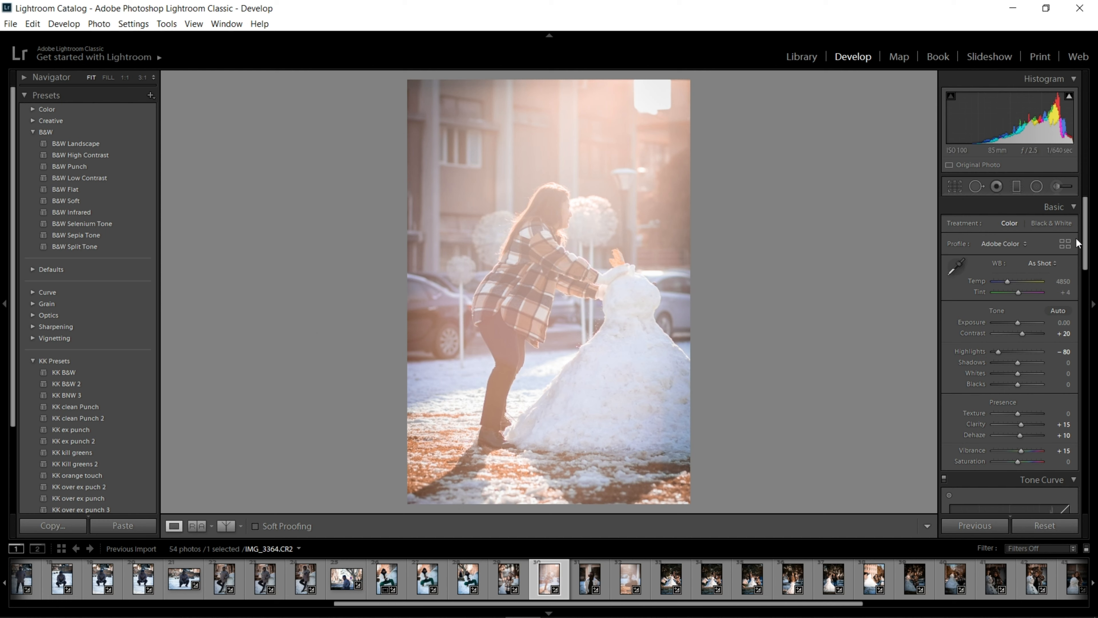
pyautogui.moveTo(1085, 260)
pyautogui.mouseDown()
pyautogui.moveTo(1095, 376)
pyautogui.moveTo(1085, 259)
pyautogui.mouseUp()
pyautogui.scroll(-4, 61, 353)
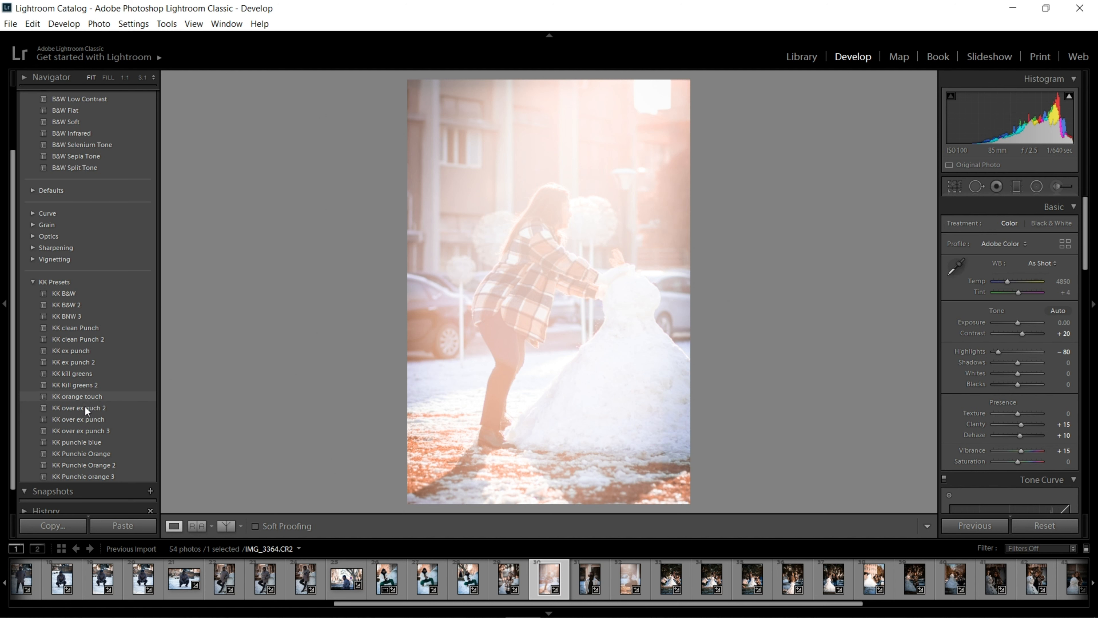
pyautogui.click(51, 407)
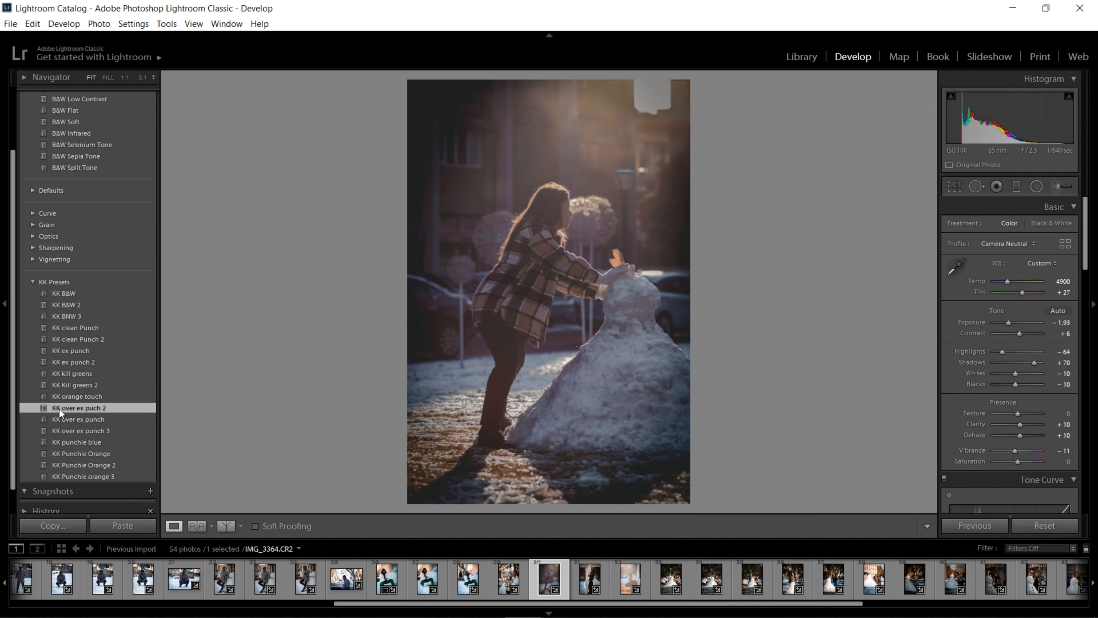
pyautogui.click(62, 416)
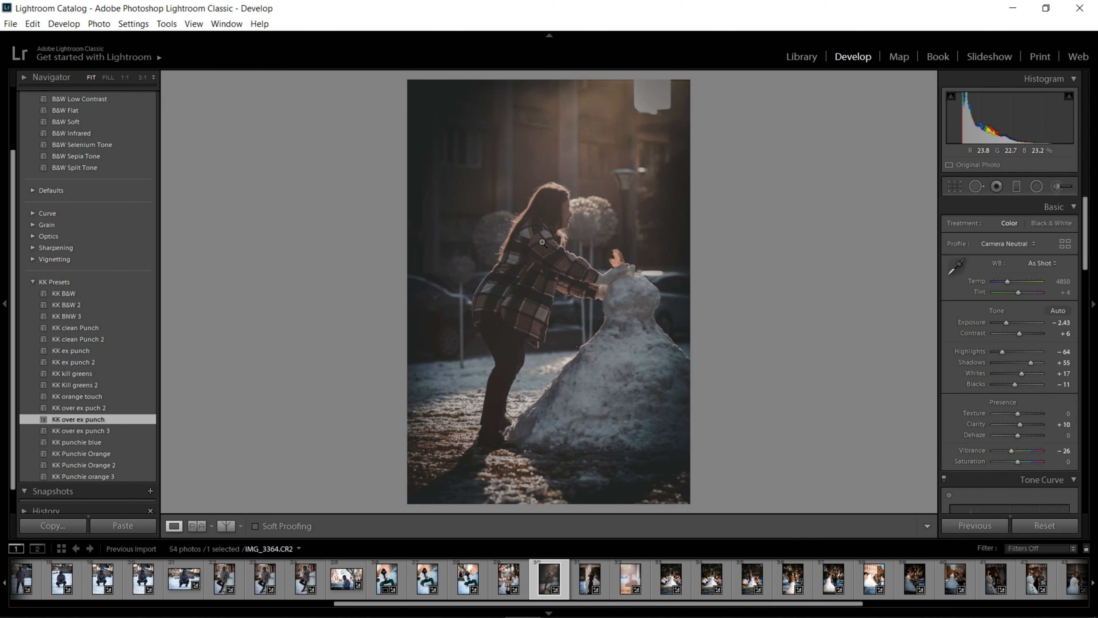
pyautogui.moveTo(534, 235); pyautogui.dragTo(600, 294)
pyautogui.click(586, 251)
pyautogui.click(596, 289)
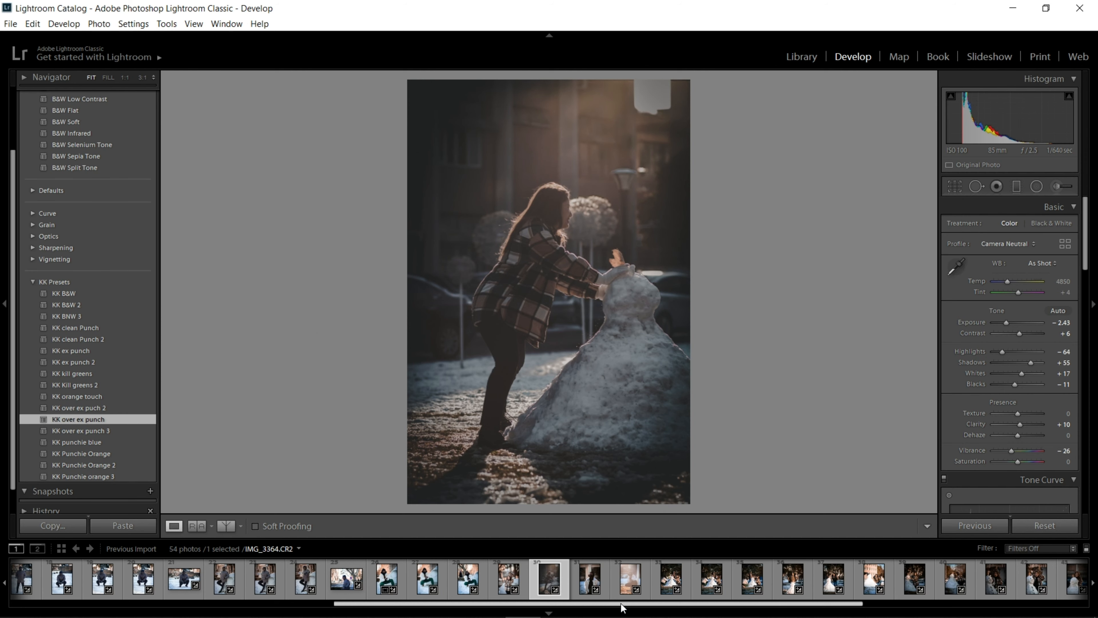
# Return to the start of the filmstrip and review IMG_3106, IMG_3109 and IMG_3143
pyautogui.moveTo(621, 607); pyautogui.dragTo(271, 608)
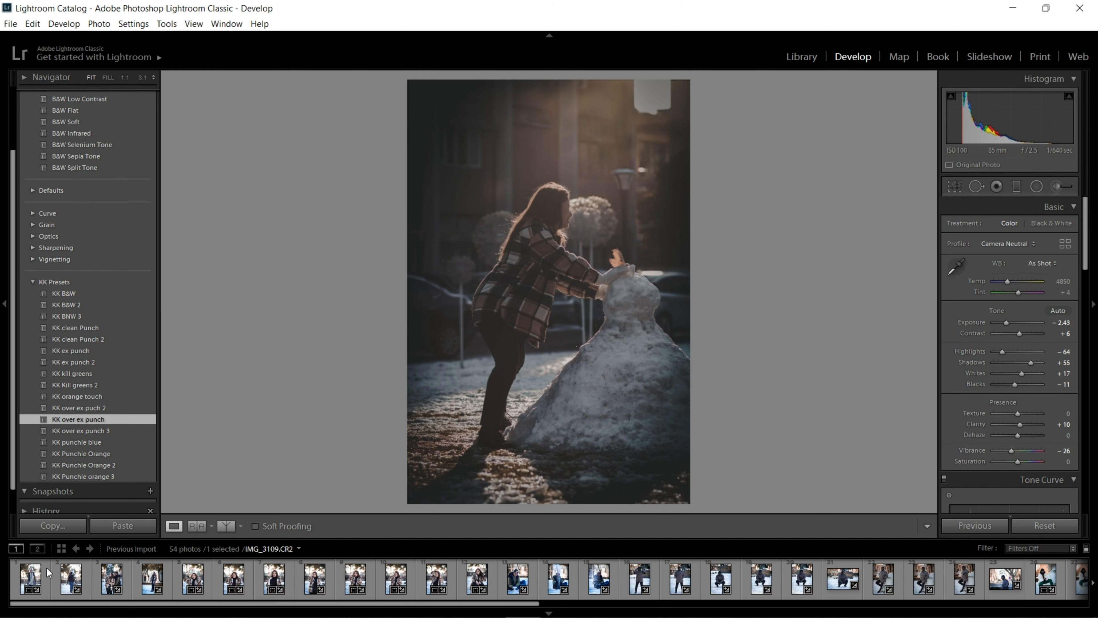
pyautogui.click(47, 579)
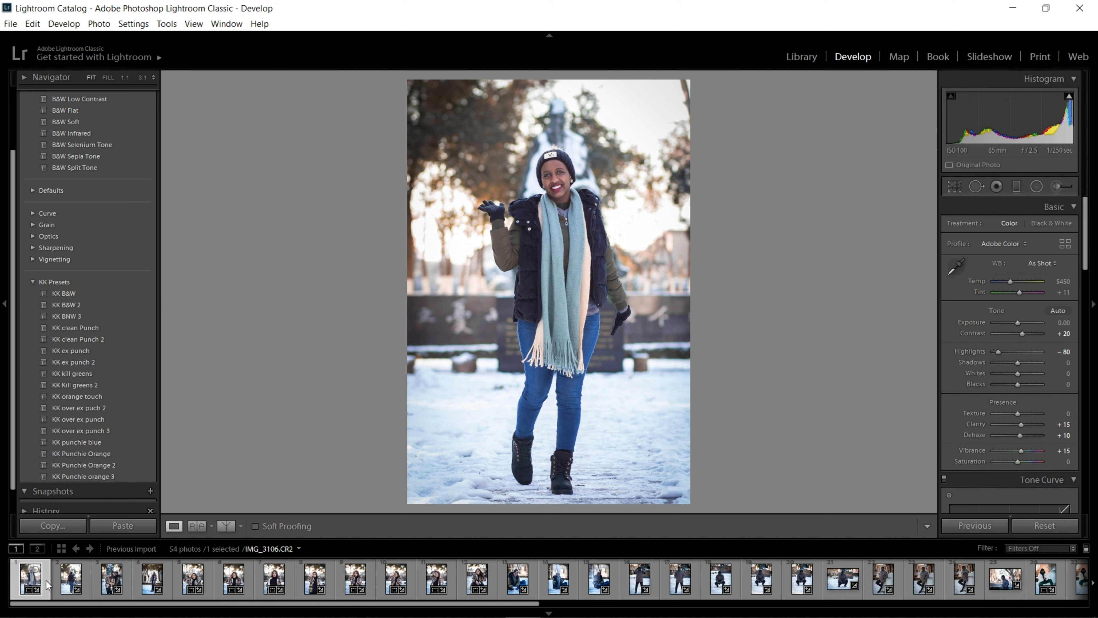
pyautogui.click(84, 579)
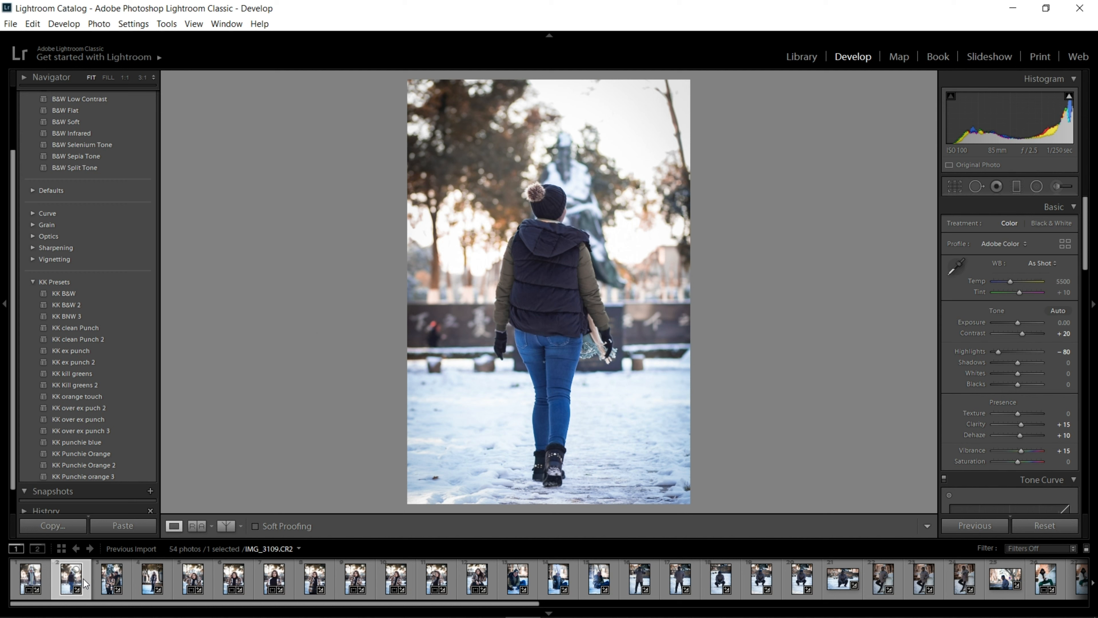
pyautogui.click(131, 571)
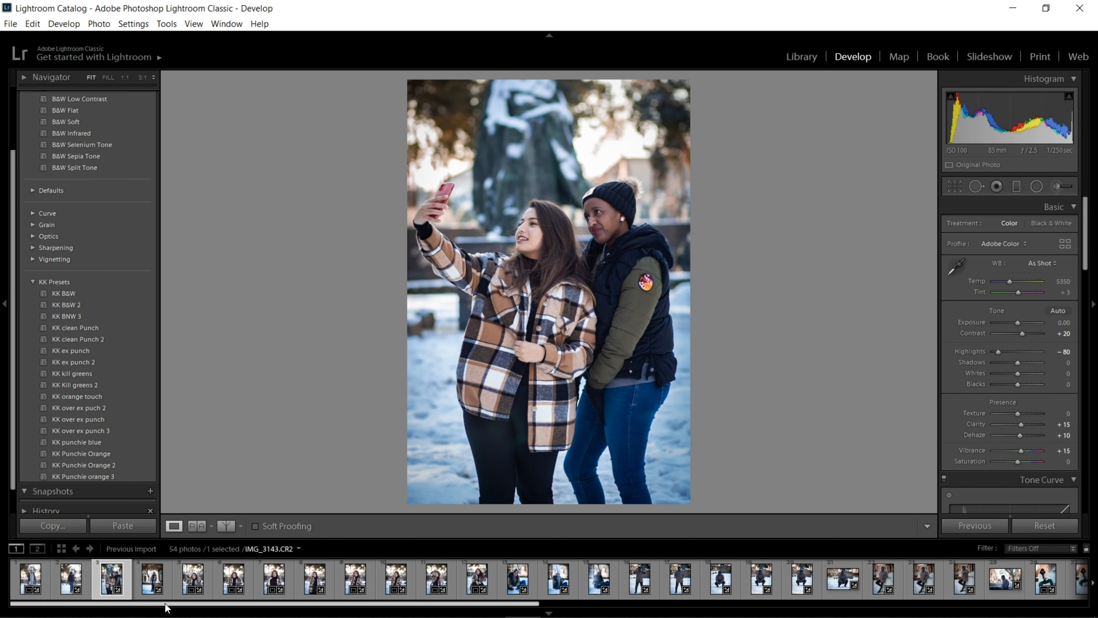
# Review IMG_3106, IMG_3109, IMG_3153, IMG_3163 and IMG_3165 in the filmstrip, ending back on IMG_3153
pyautogui.click(45, 578)
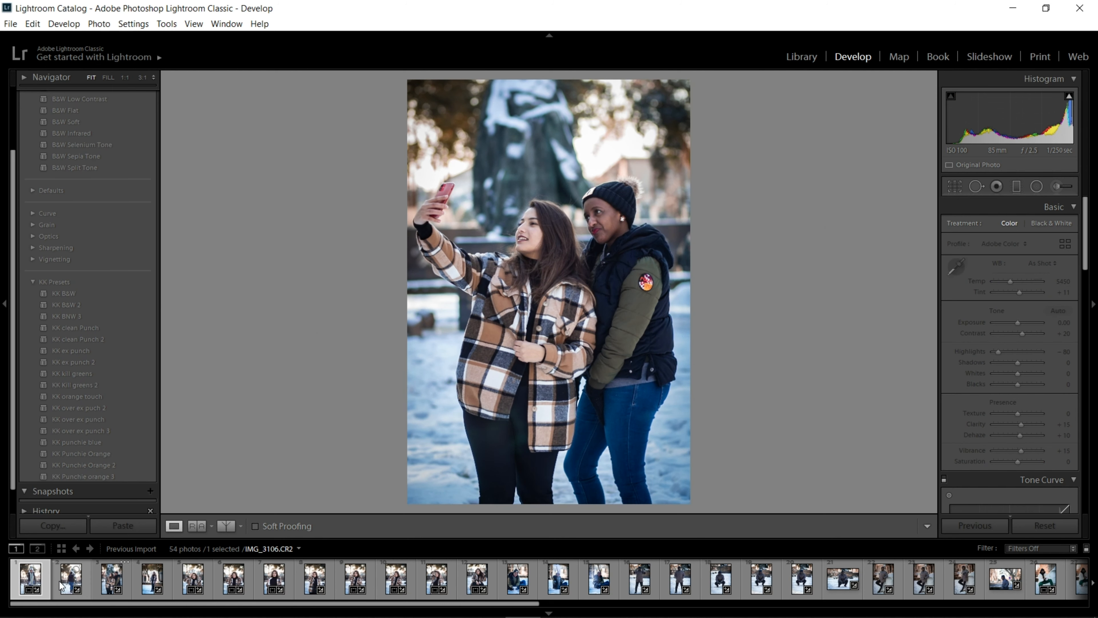
pyautogui.click(87, 578)
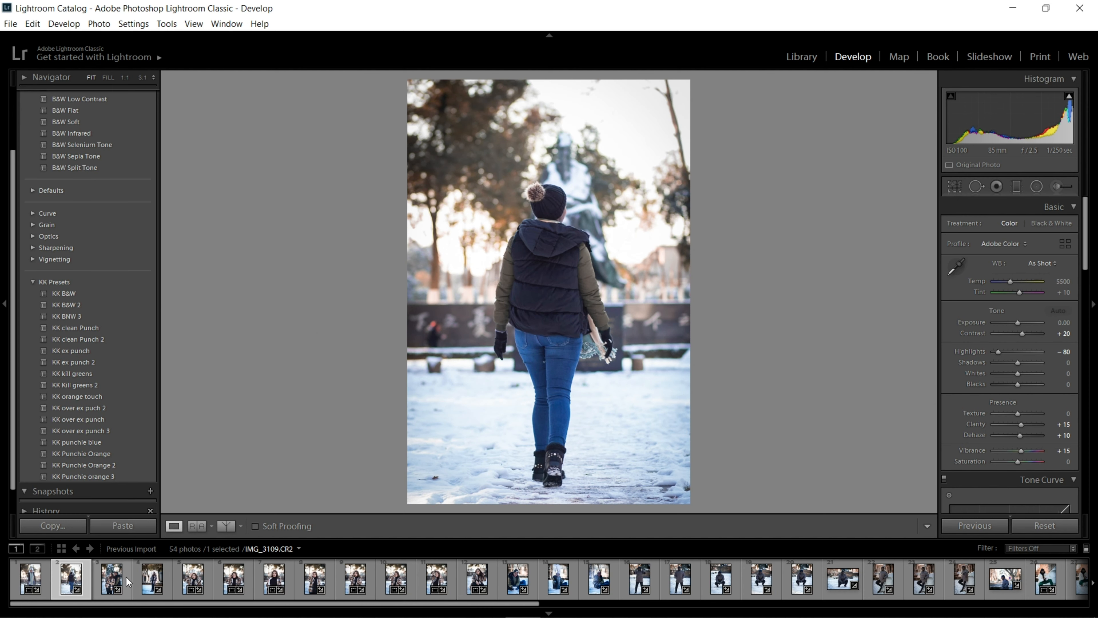
pyautogui.click(184, 578)
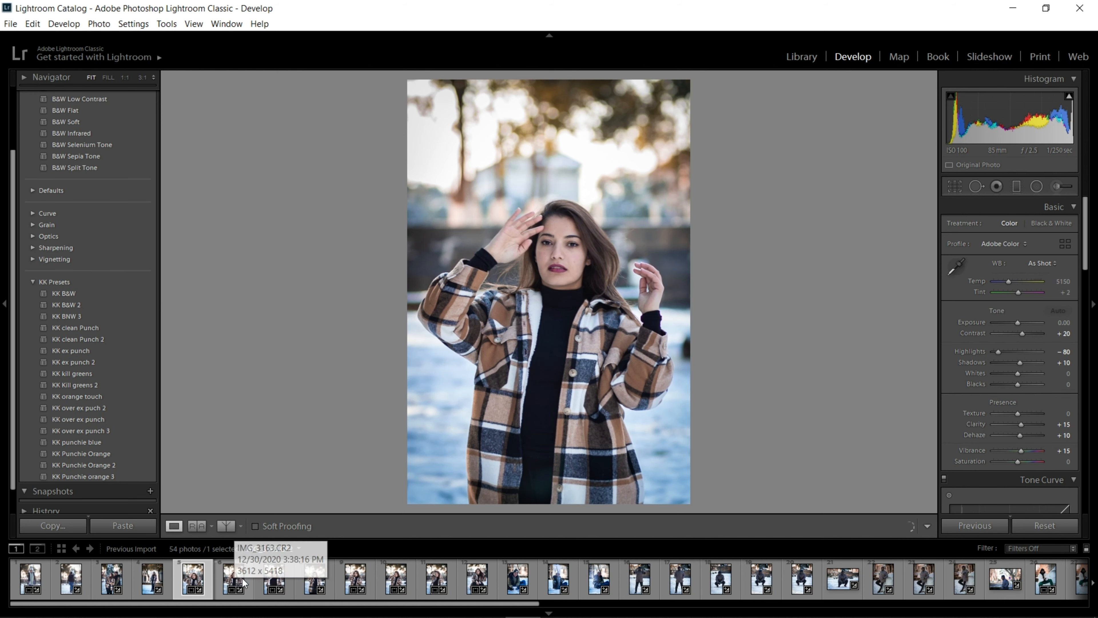
pyautogui.click(251, 577)
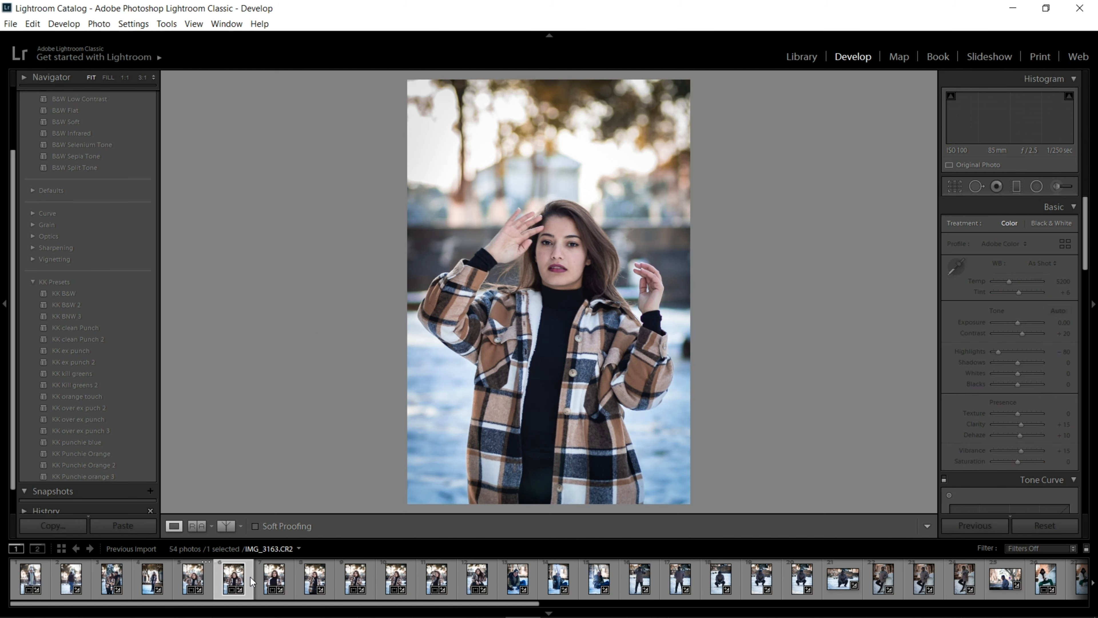
pyautogui.click(289, 577)
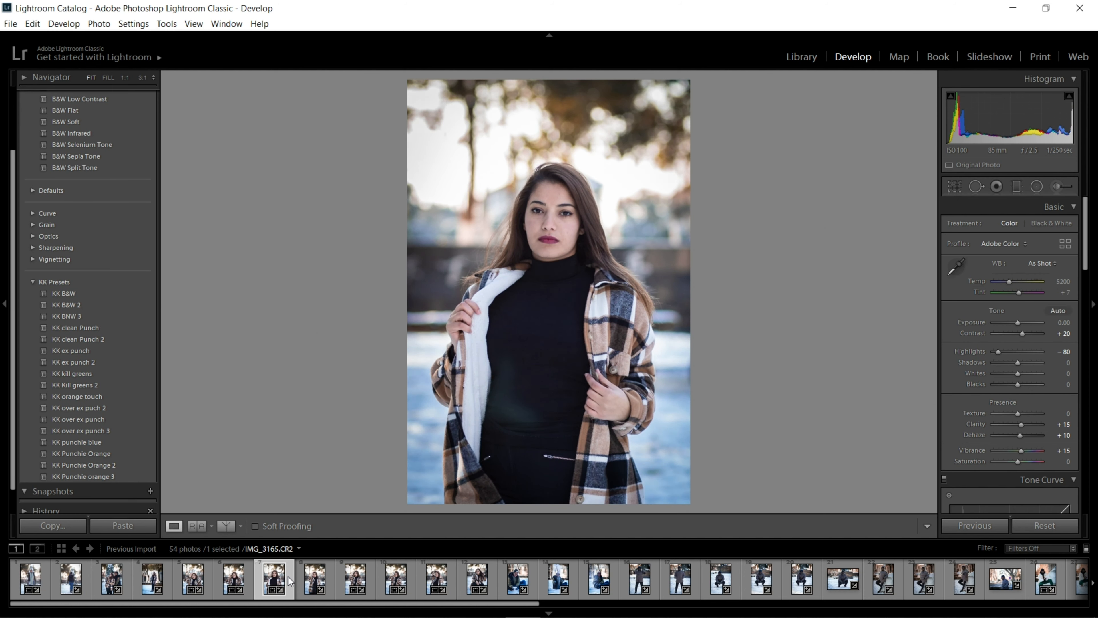
pyautogui.click(209, 578)
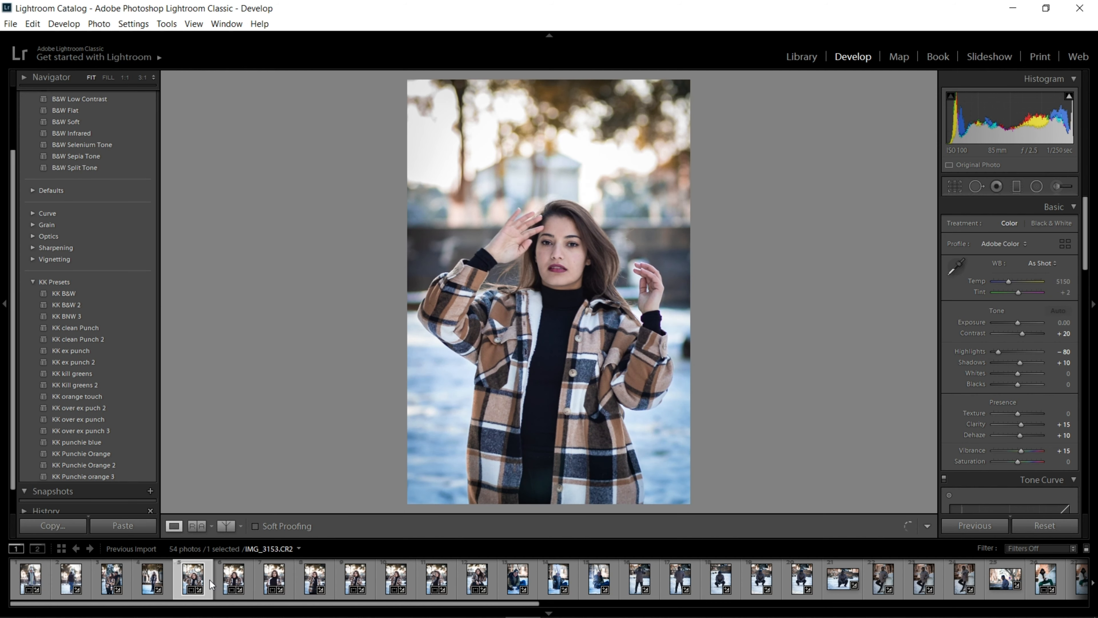
# Whiten the woman's teeth in IMG_3153 with the Adjustment Brush, using the Teeth Whitening effect at size 1.0
pyautogui.click(563, 257)
pyautogui.moveTo(574, 332); pyautogui.dragTo(580, 272)
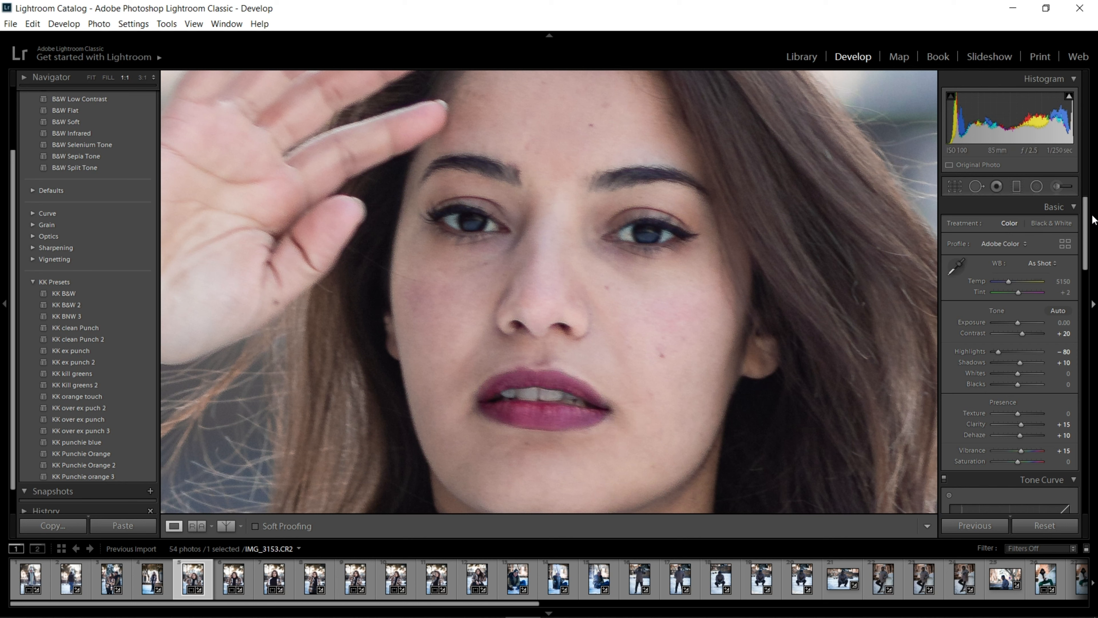
pyautogui.click(1061, 187)
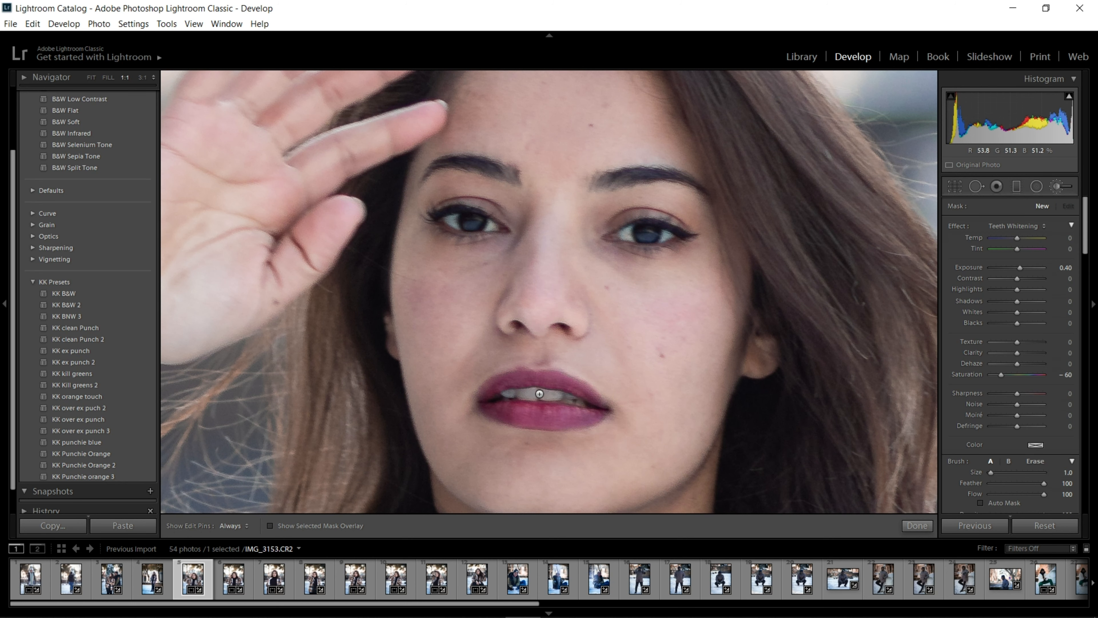
pyautogui.press('h')
pyautogui.moveTo(531, 394)
pyautogui.mouseDown()
pyautogui.moveTo(570, 397)
pyautogui.moveTo(535, 388)
pyautogui.moveTo(587, 407)
pyautogui.moveTo(541, 391)
pyautogui.moveTo(503, 395)
pyautogui.moveTo(551, 403)
pyautogui.mouseUp()
pyautogui.press('h')
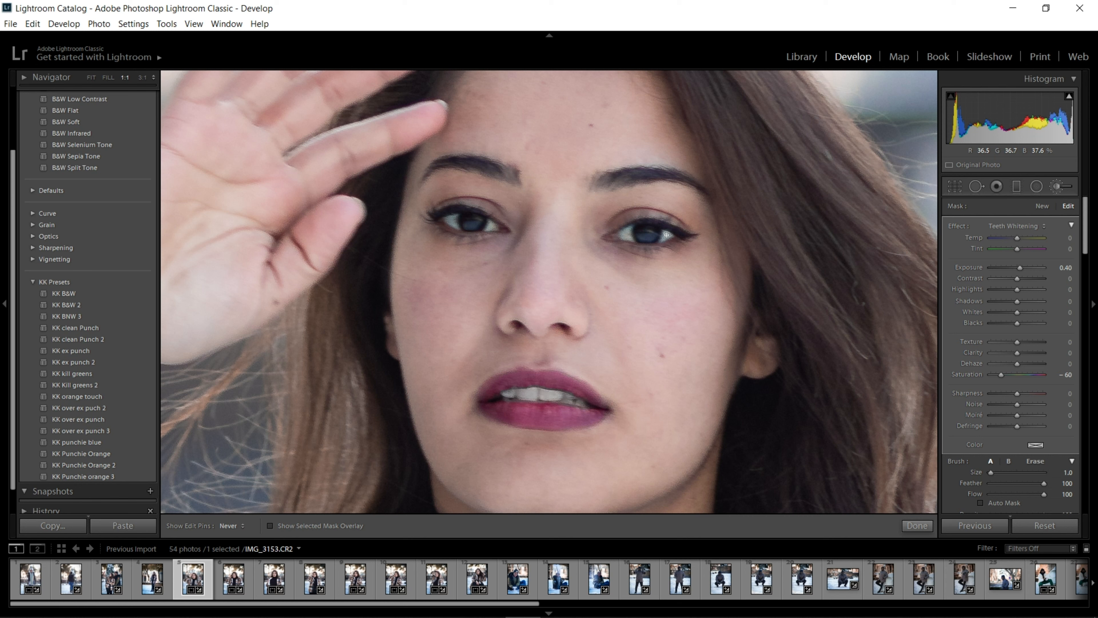
# Brush the whites of the woman's eyes in IMG_3153, reset the mask's exposure and cool its temperature
pyautogui.press('h')
pyautogui.moveTo(490, 225); pyautogui.dragTo(451, 222)
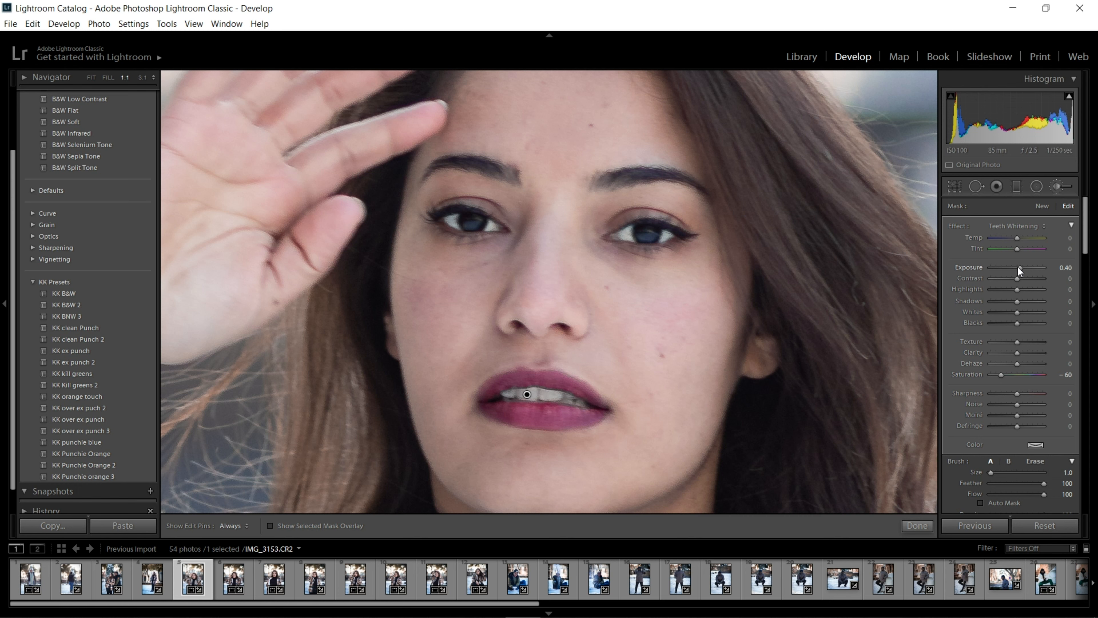
pyautogui.doubleClick(1020, 267)
pyautogui.moveTo(1015, 238); pyautogui.dragTo(1015, 236)
pyautogui.press('z')
pyautogui.press('k')
pyautogui.click(564, 248)
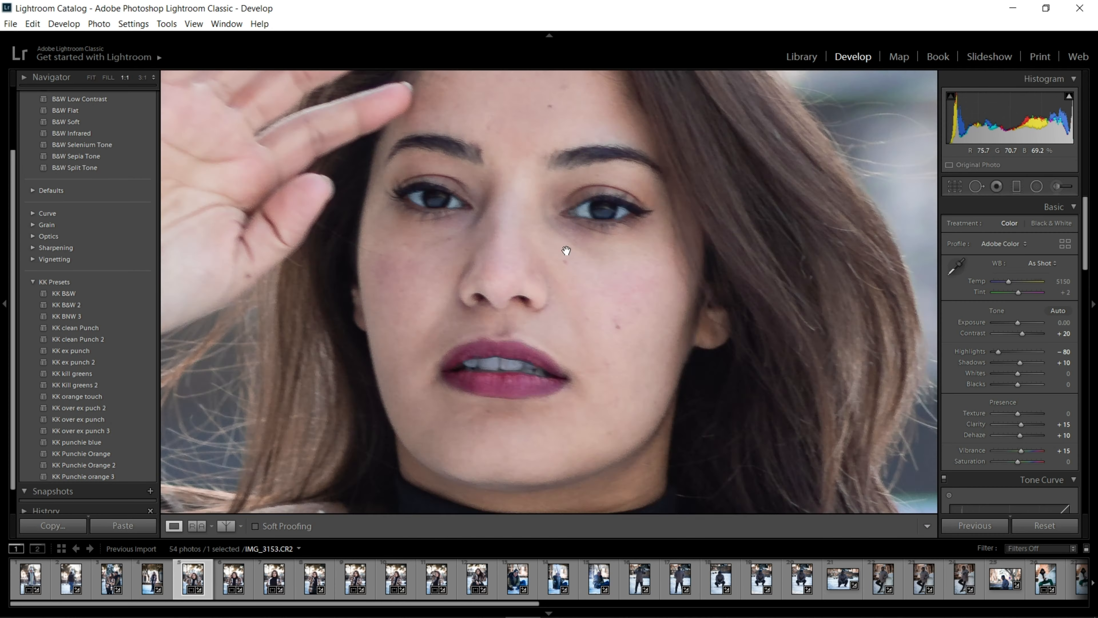
pyautogui.click(564, 248)
# Brush the eye whites in IMG_3163 with Teeth Whitening at size 2.0, resetting the mask's exposure and cooling its temperature
pyautogui.press('Right')
pyautogui.click(563, 248)
pyautogui.press('k')
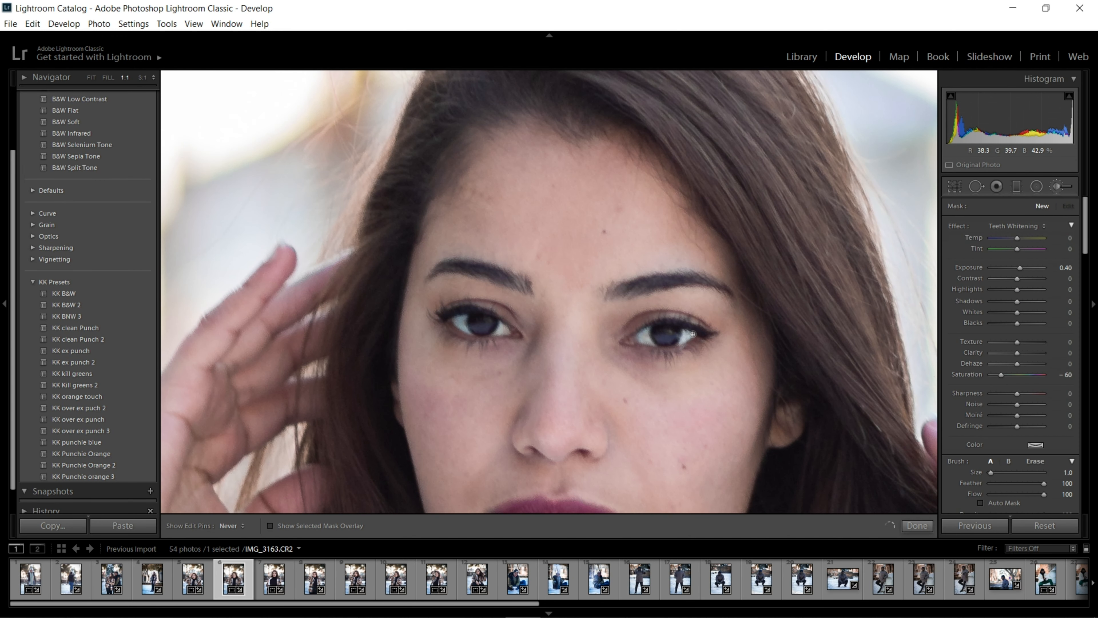
pyautogui.press(']')
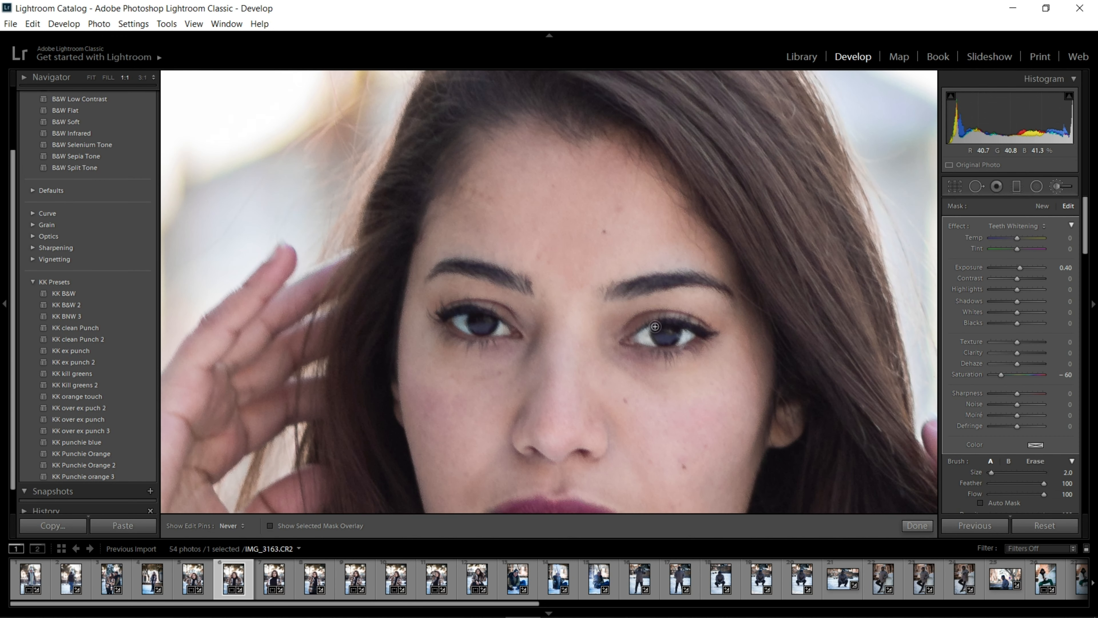
pyautogui.moveTo(500, 326); pyautogui.dragTo(466, 326)
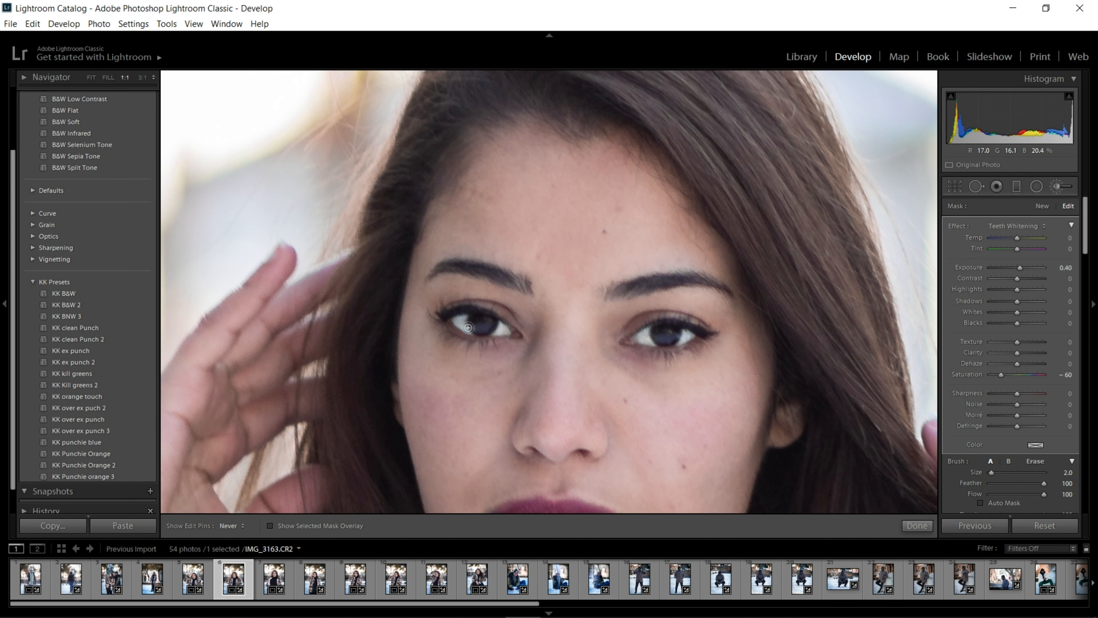
pyautogui.doubleClick(1021, 267)
pyautogui.moveTo(1017, 237); pyautogui.dragTo(1018, 243)
pyautogui.press('k')
# Brighten the eye whites in IMG_3165 with the same brush, resetting its exposure and cooling its temperature
pyautogui.press('Right')
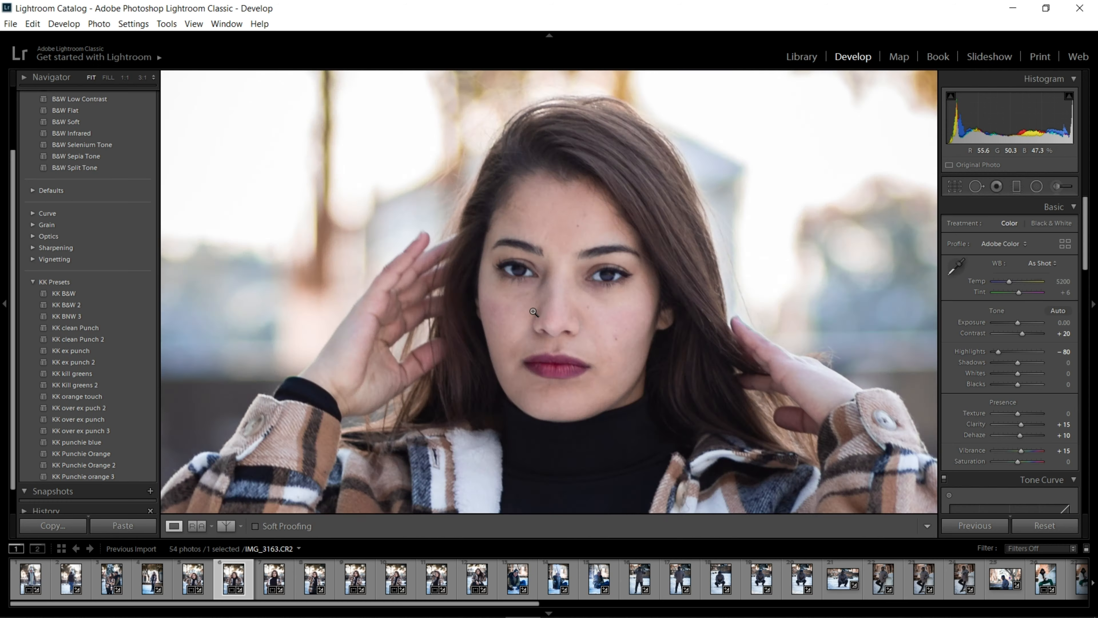
pyautogui.press('k')
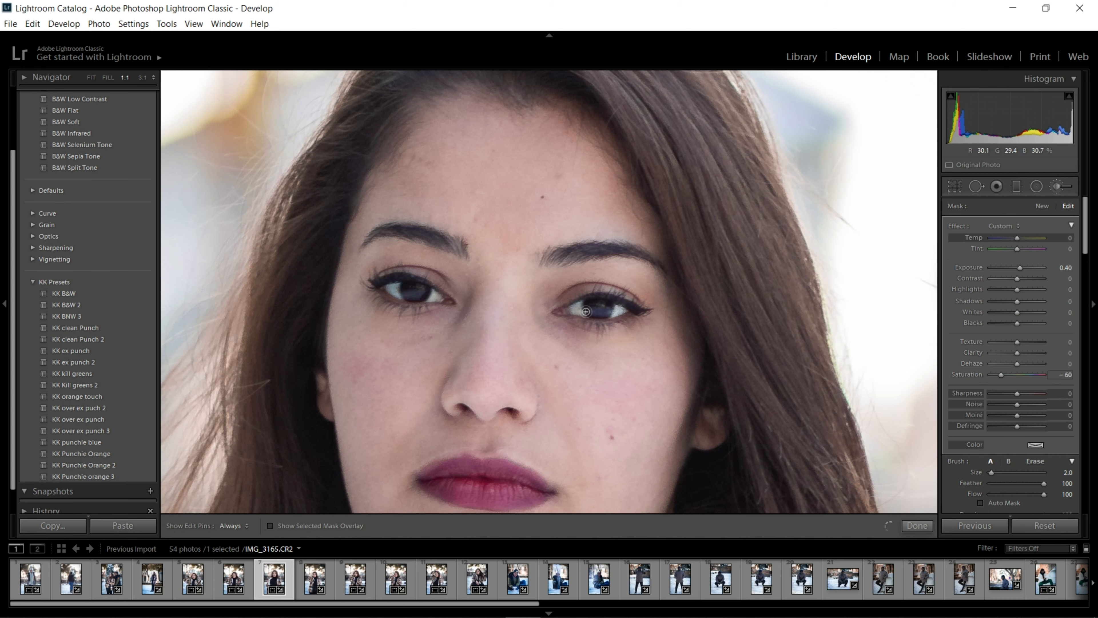
pyautogui.doubleClick(1020, 268)
pyautogui.moveTo(1024, 239); pyautogui.dragTo(1004, 238)
pyautogui.press('k')
# Brush the woman's eye whites in IMG_3168 with exposure 0.00, temperature -41 and saturation -60
pyautogui.press('Left')
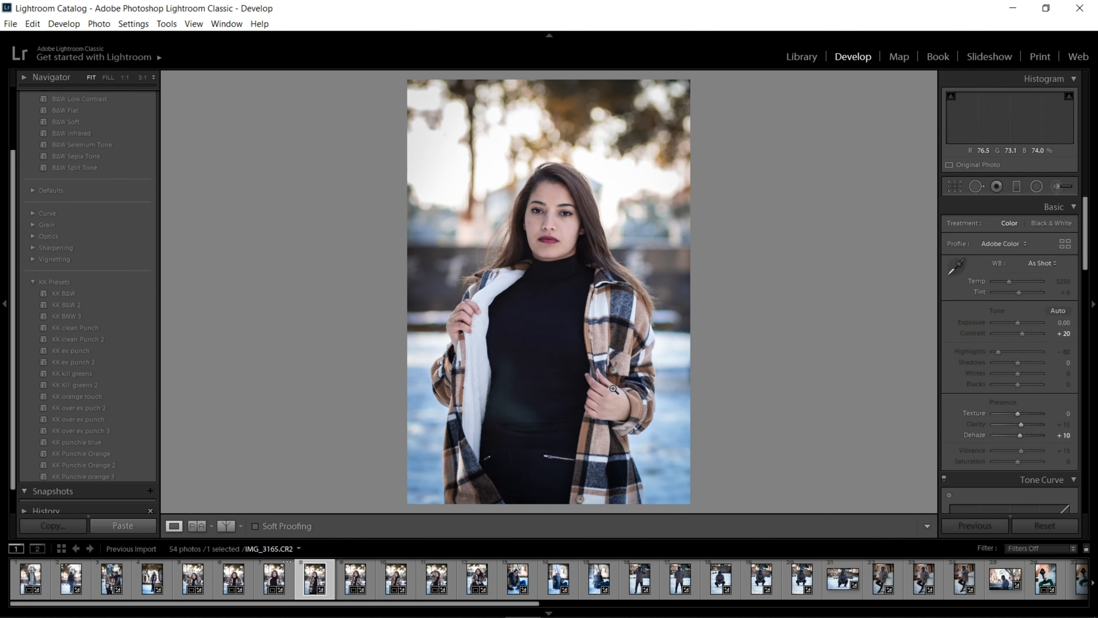
pyautogui.press('Right')
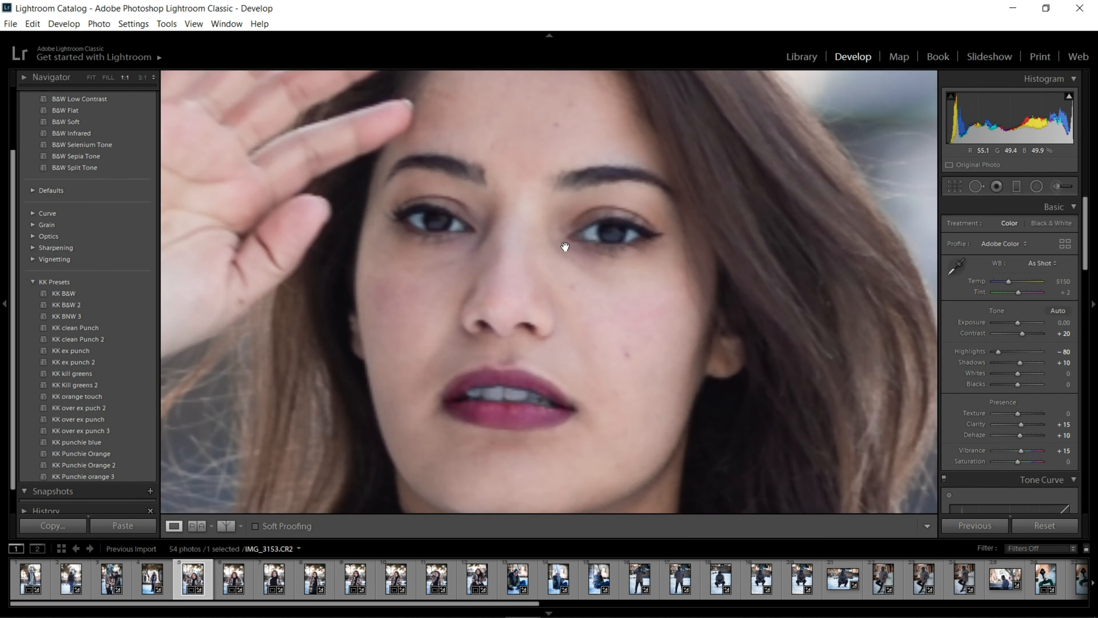
pyautogui.press('Right')
pyautogui.press('Right')
pyautogui.press('k')
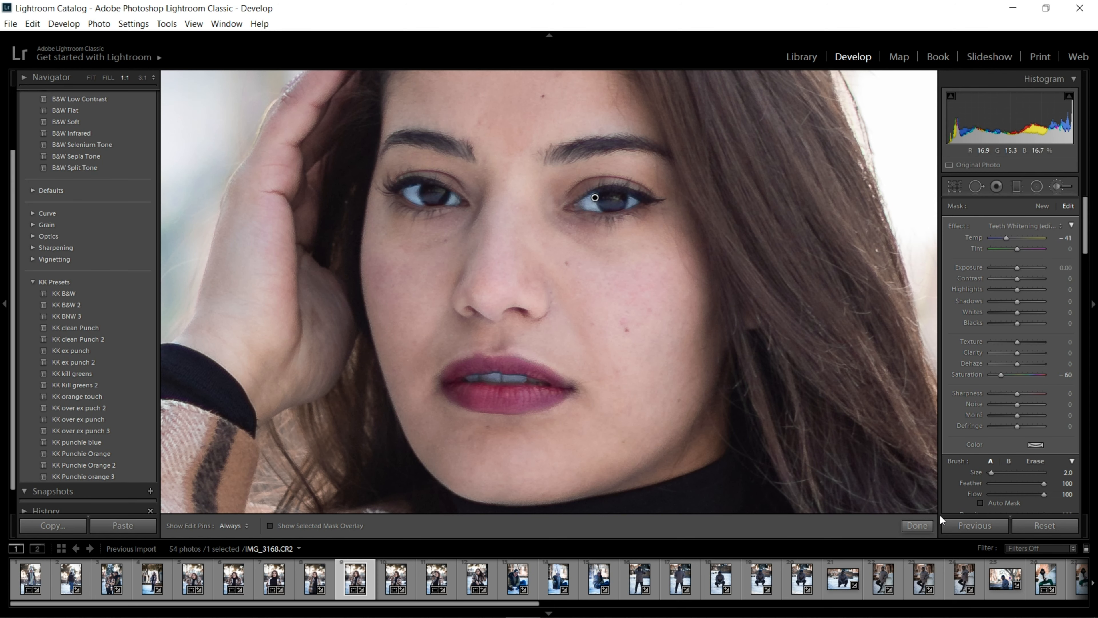
pyautogui.click(917, 525)
# Whiten the eyes and teeth in IMG_3186 with the Adjustment Brush at size 1.0
pyautogui.press('Right')
pyautogui.press('Right')
pyautogui.press('Right')
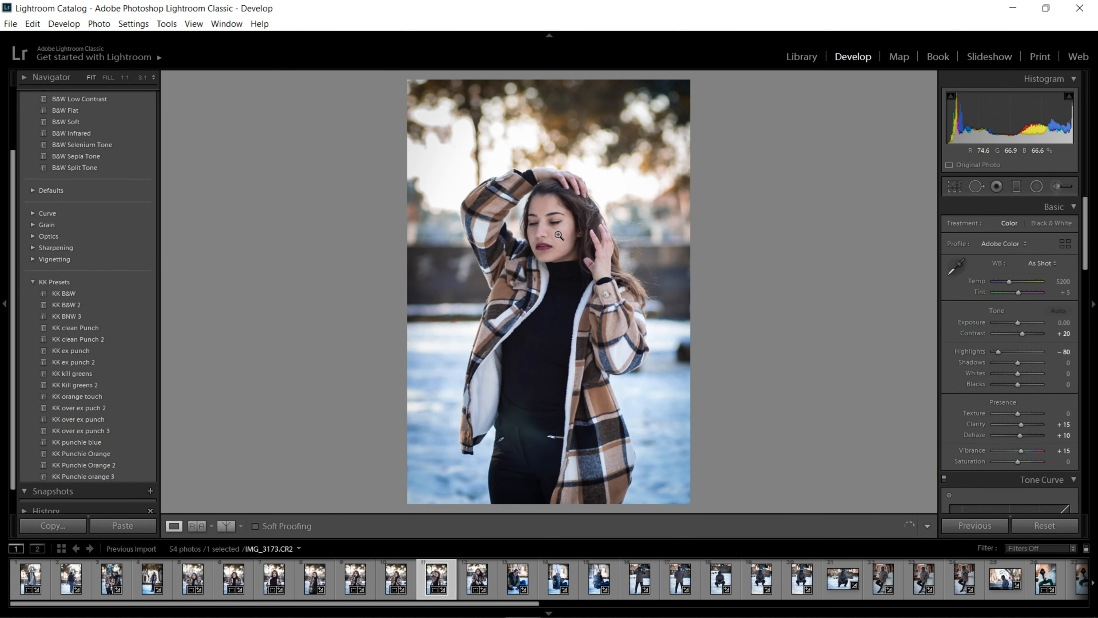
pyautogui.click(554, 185)
pyautogui.press('k')
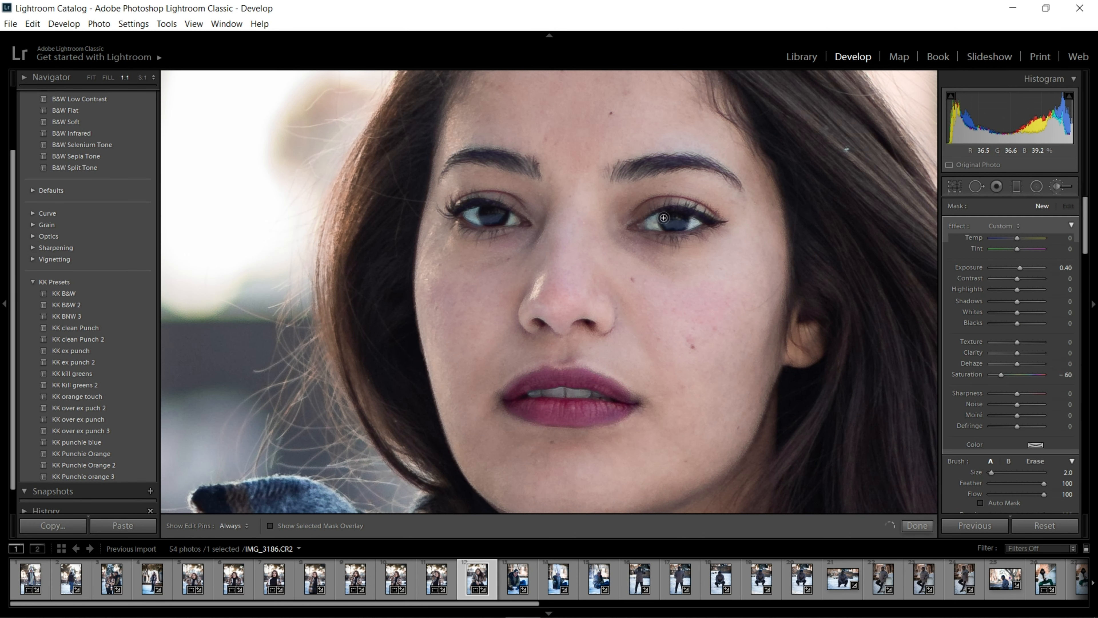
pyautogui.press('[')
pyautogui.moveTo(536, 393); pyautogui.dragTo(594, 391)
# Set the IMG_3186 brush mask to exposure 0.00 and temperature -41, and check the whole photo
pyautogui.moveTo(1019, 267); pyautogui.dragTo(1016, 267)
pyautogui.moveTo(1017, 238); pyautogui.dragTo(1021, 238)
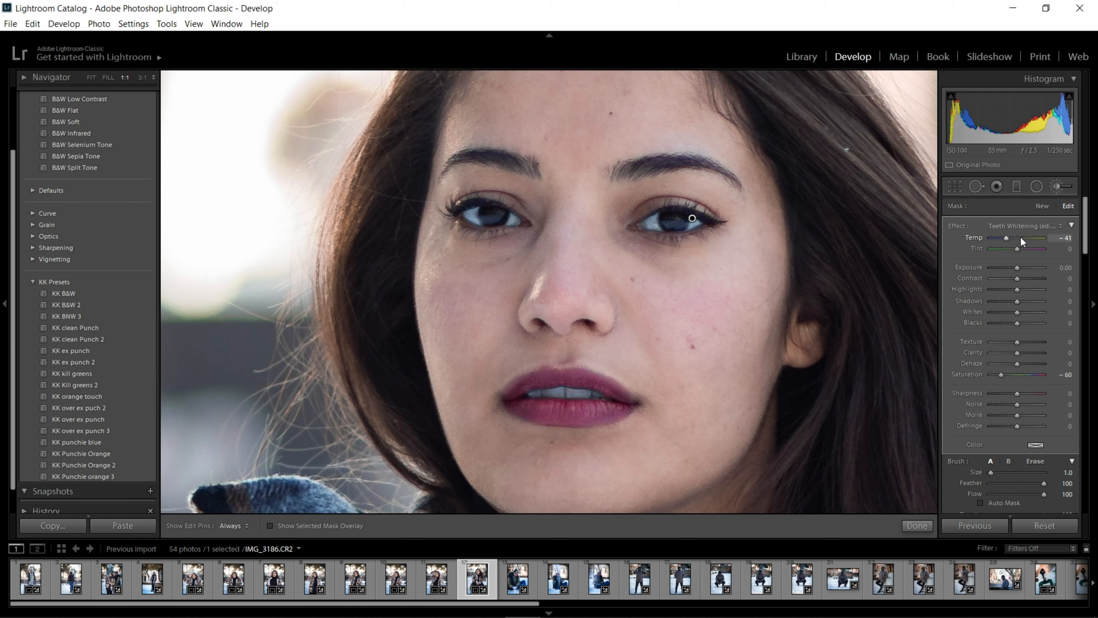
pyautogui.press('k')
pyautogui.press('Right')
pyautogui.press('Left')
pyautogui.click(533, 296)
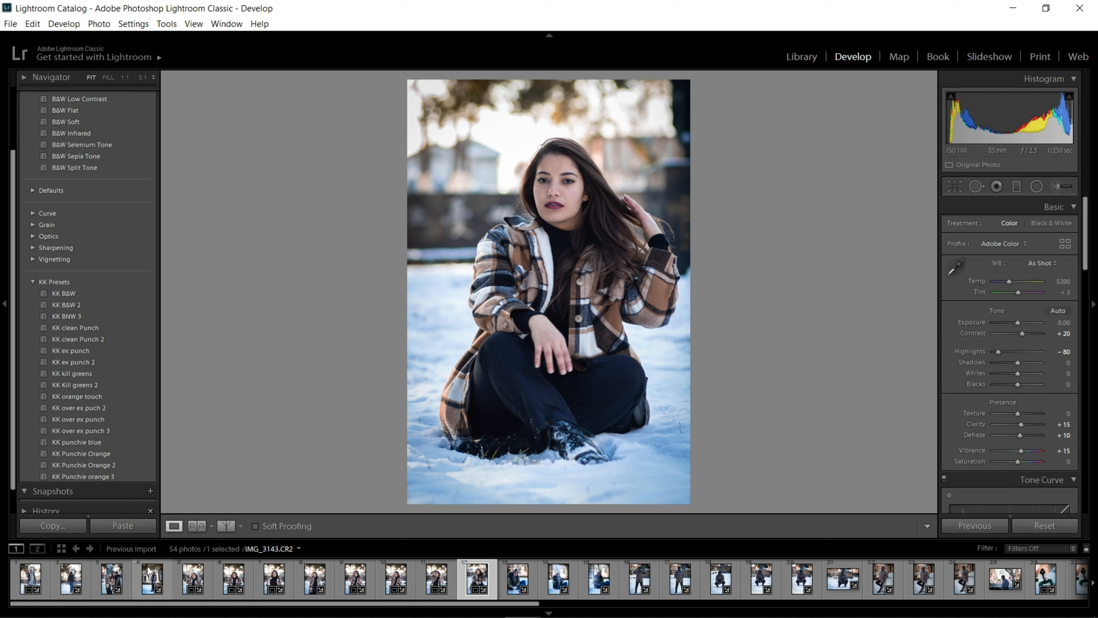
# Select the eight portraits of the woman in the plaid coat in the filmstrip, from IMG_3153 through IMG_3186
pyautogui.click(165, 581)
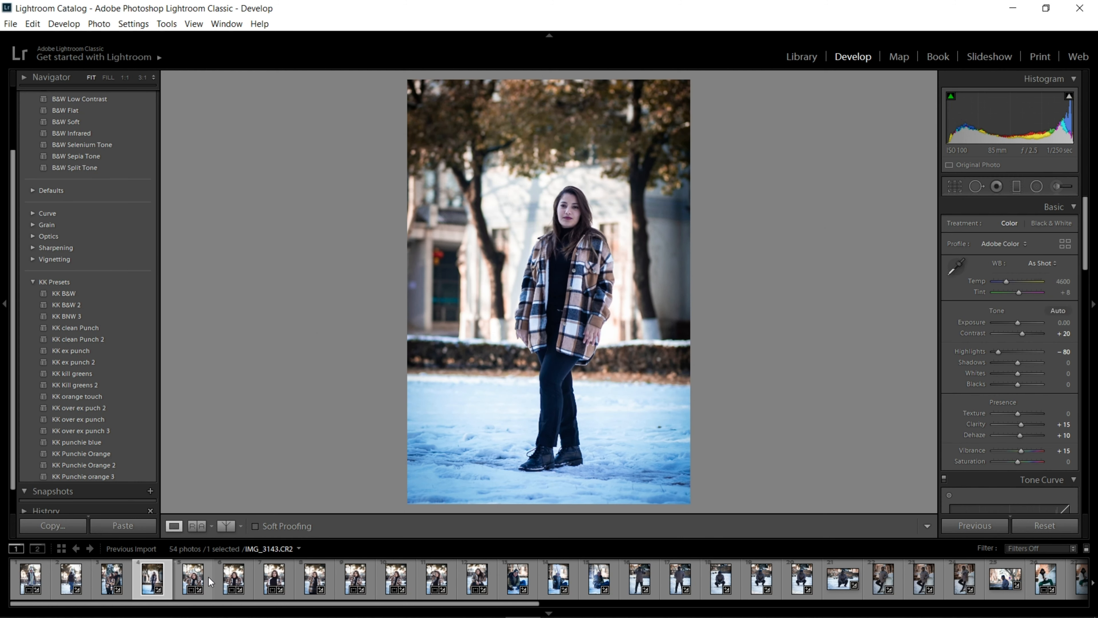
pyautogui.click(209, 577)
pyautogui.keyDown('ctrl'); pyautogui.click(250, 580); pyautogui.keyUp('ctrl')
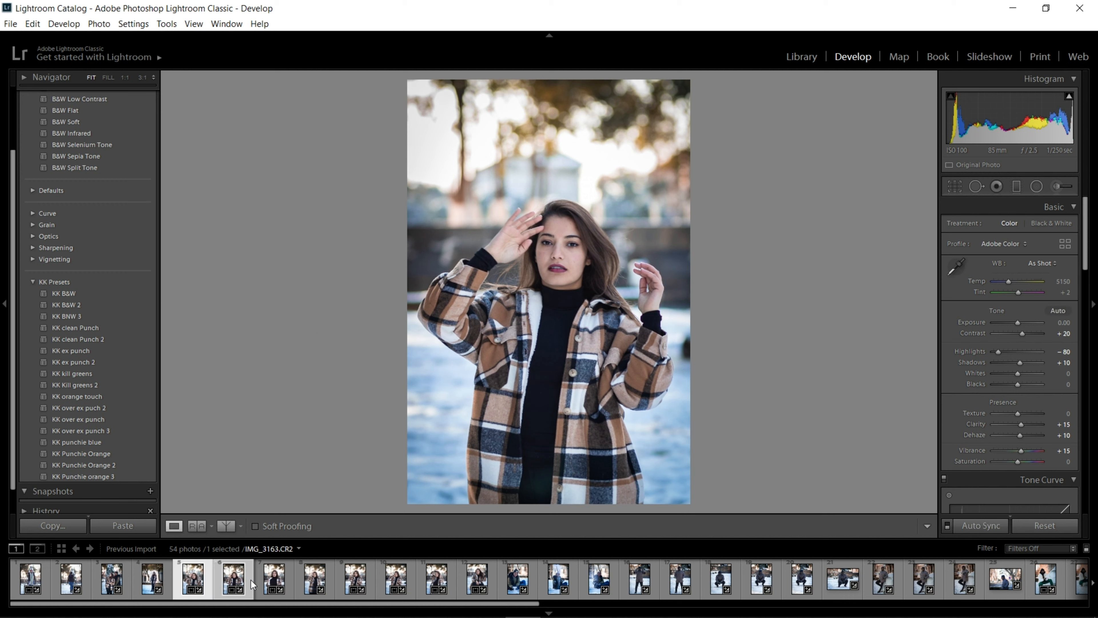
pyautogui.keyDown('ctrl'); pyautogui.click(290, 581); pyautogui.keyUp('ctrl')
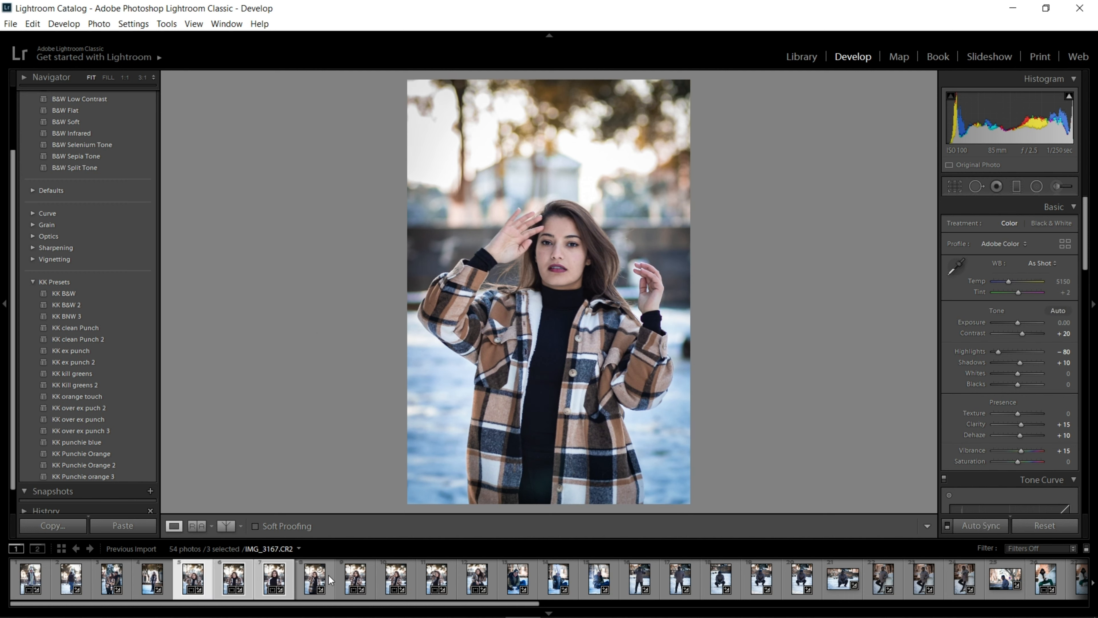
pyautogui.keyDown('ctrl'); pyautogui.click(328, 576); pyautogui.keyUp('ctrl')
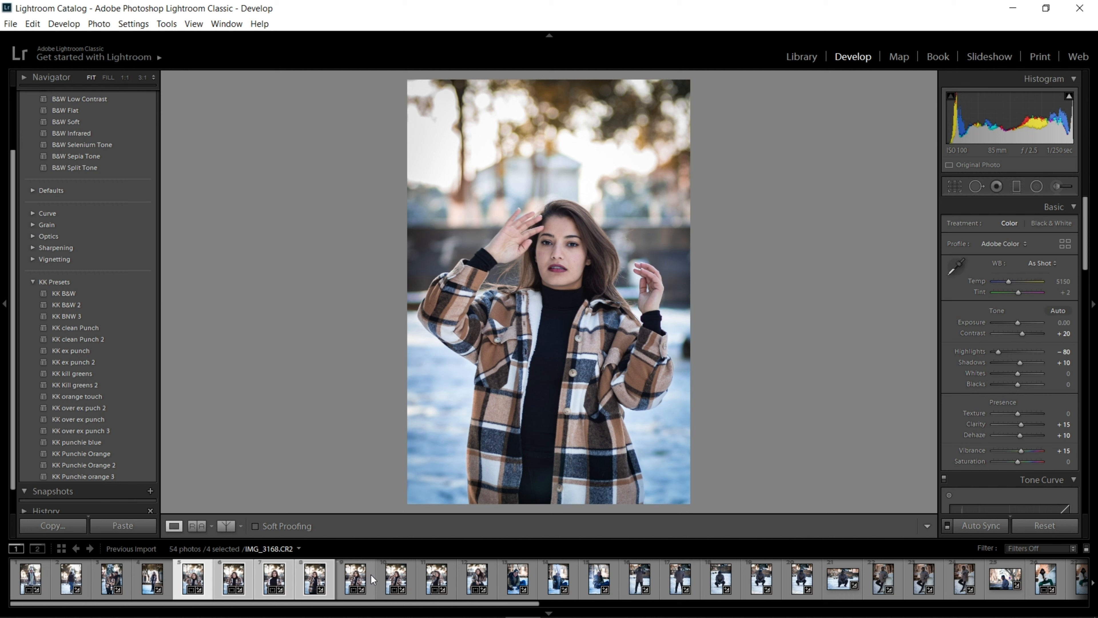
pyautogui.keyDown('shift'); pyautogui.click(424, 578); pyautogui.keyUp('shift')
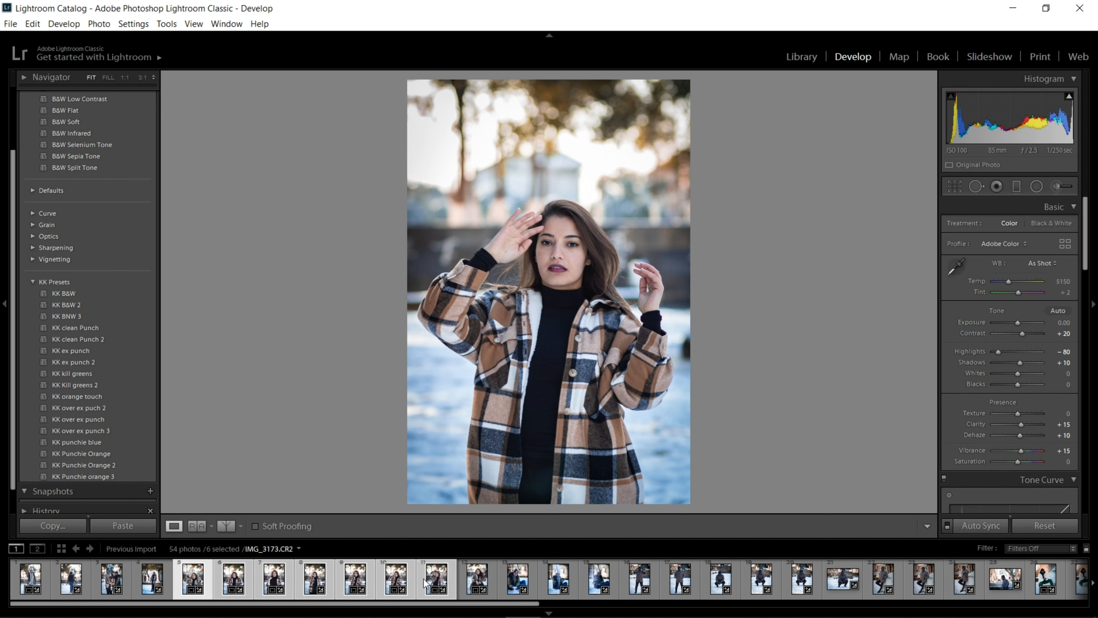
pyautogui.keyDown('ctrl'); pyautogui.click(472, 581); pyautogui.keyUp('ctrl')
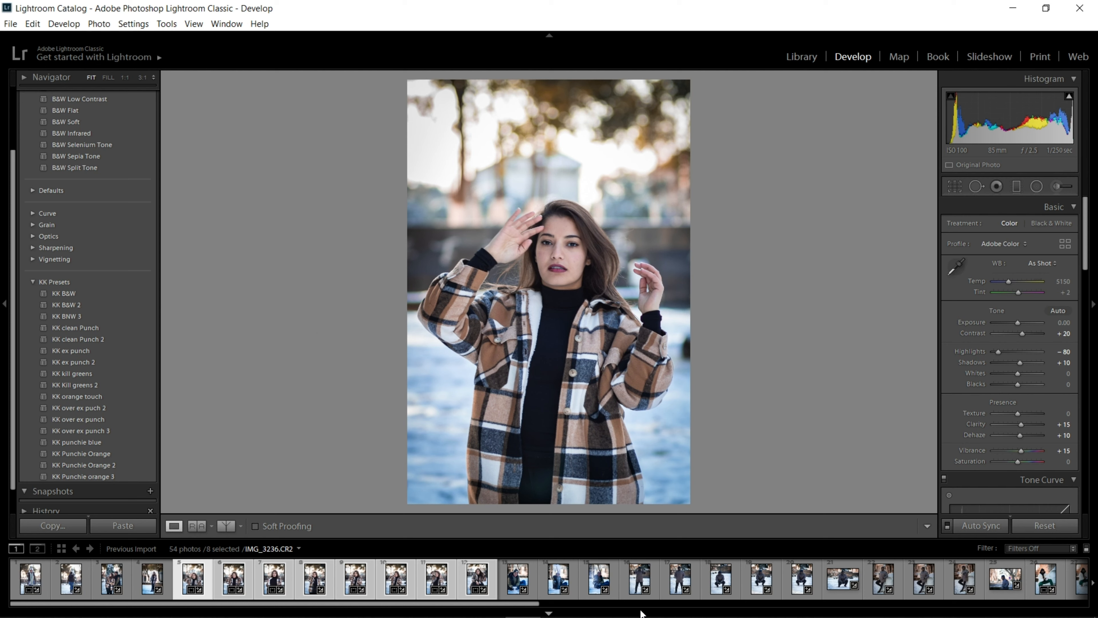
pyautogui.moveTo(532, 603); pyautogui.dragTo(1065, 616)
pyautogui.scroll(15, 511, 580)
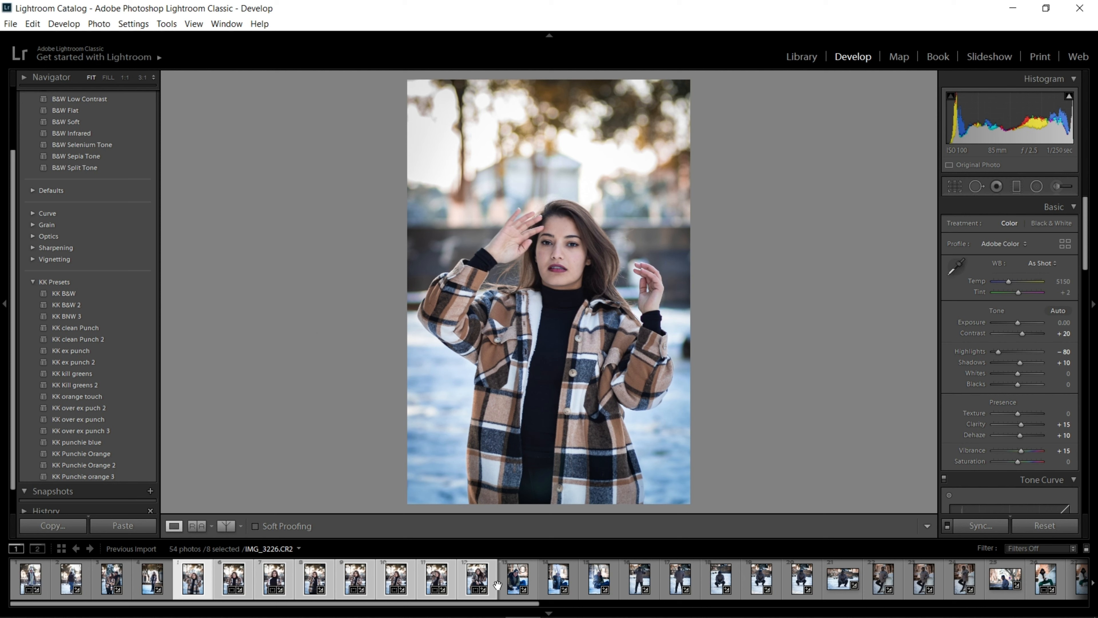
# Open the eight selected photos for editing in Adobe Photoshop 2020
pyautogui.rightClick(495, 581)
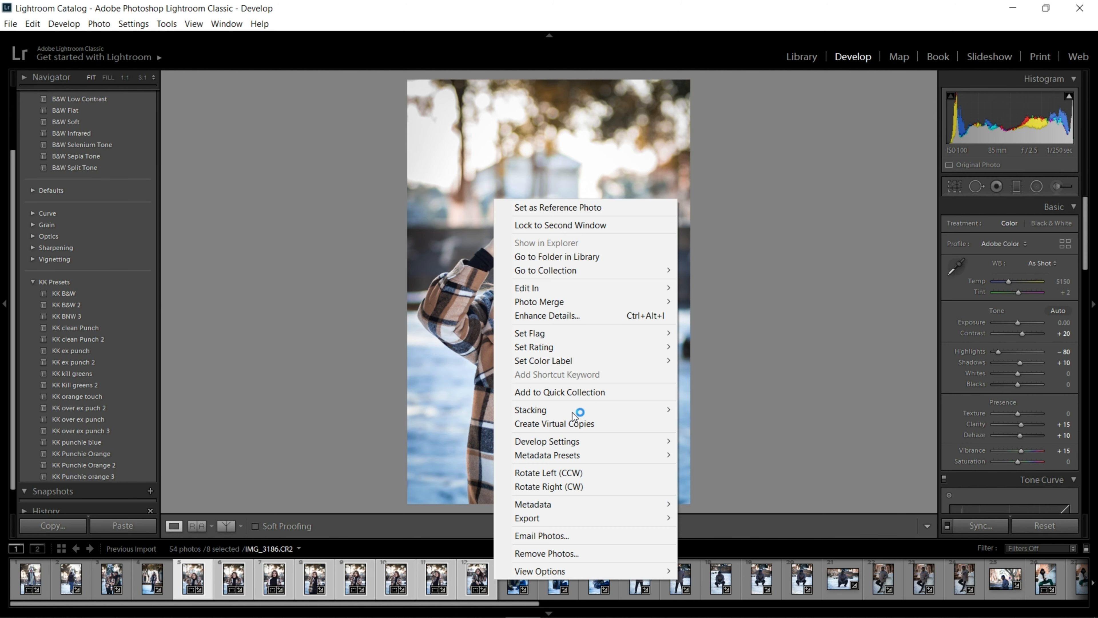
pyautogui.moveTo(574, 517)
pyautogui.moveTo(576, 287)
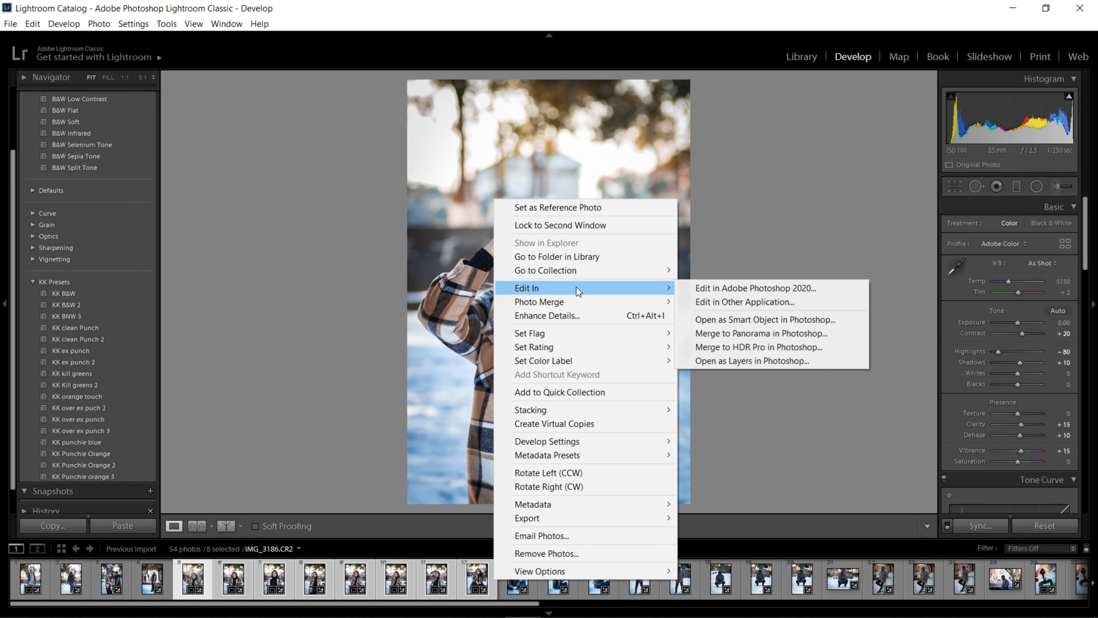
pyautogui.click(716, 290)
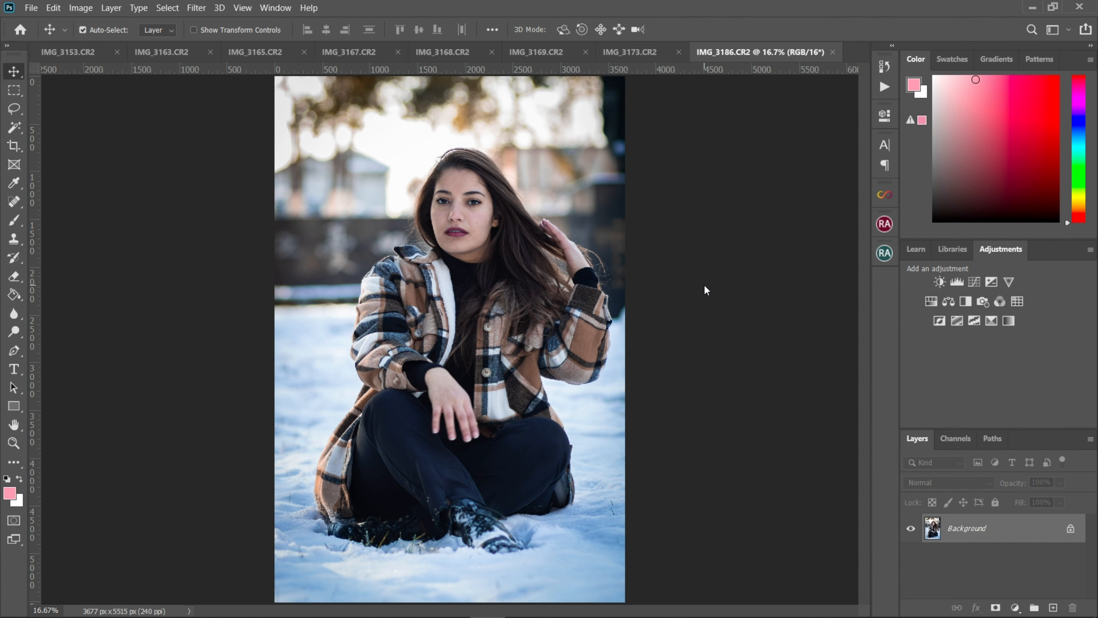
# Bring up the IMG_3153 document and duplicate its Background layer
pyautogui.click(97, 50)
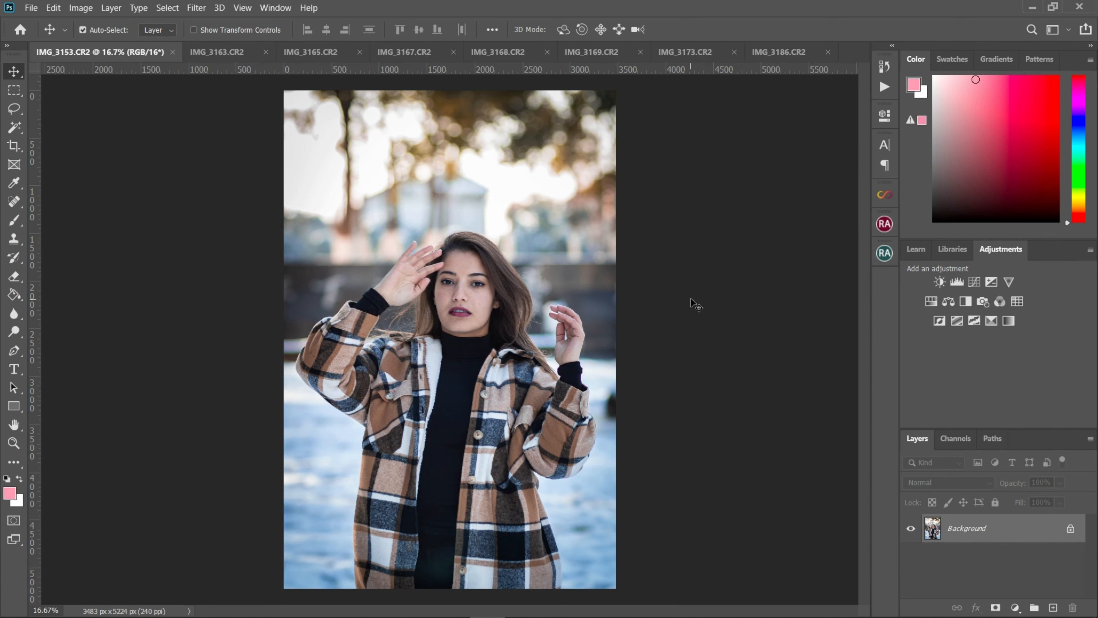
pyautogui.hotkey('ctrl', 'j')
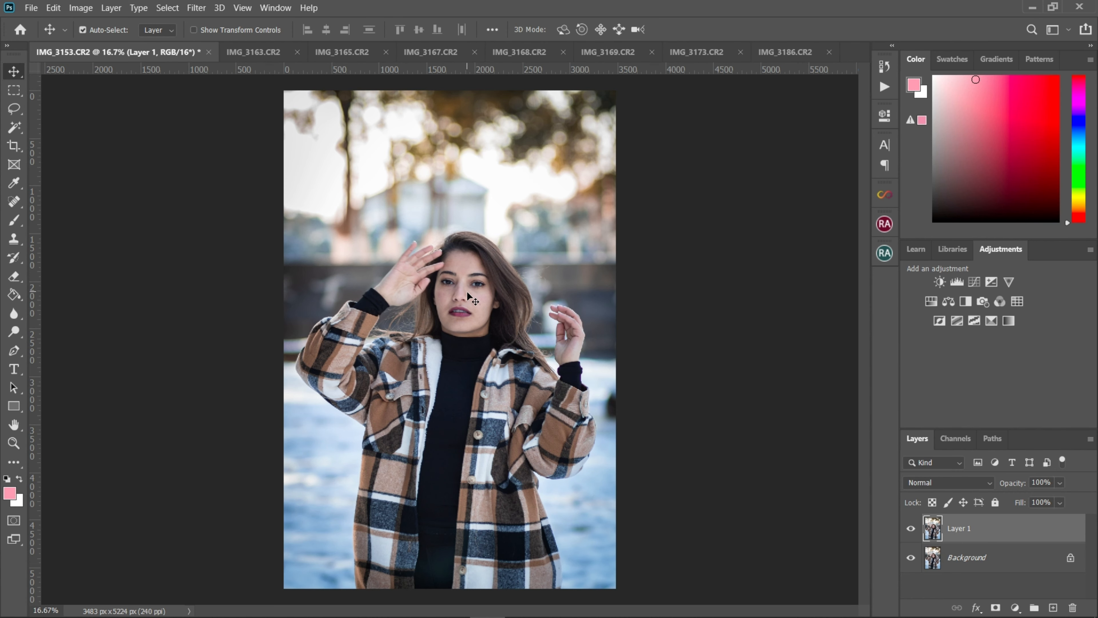
pyautogui.scroll(10, 467, 292)
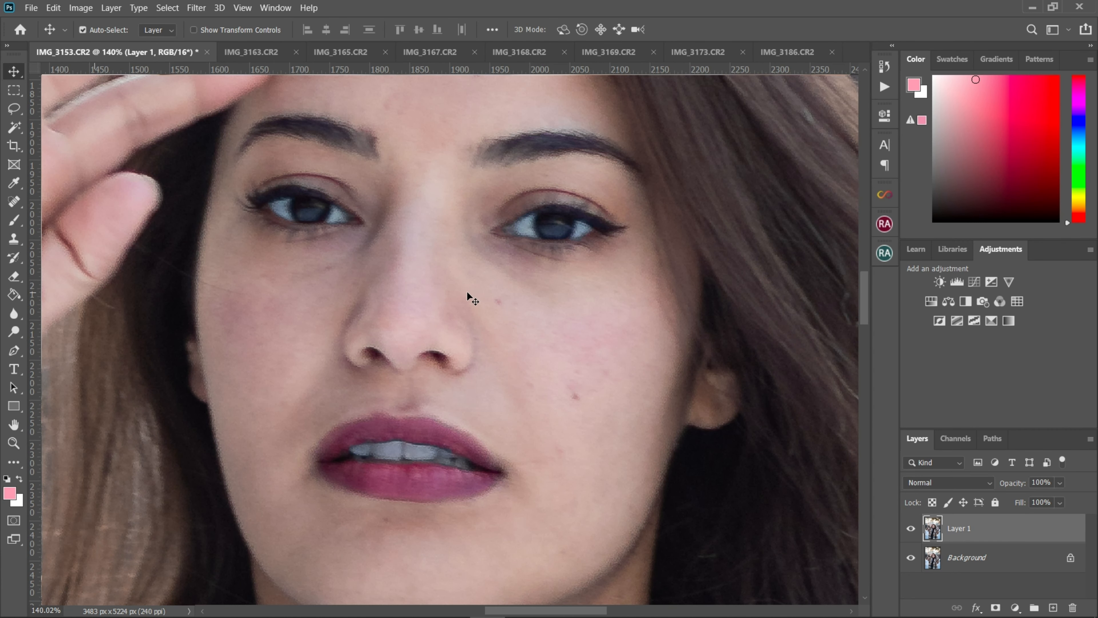
pyautogui.scroll(-2, 467, 290)
pyautogui.moveTo(495, 284)
pyautogui.mouseDown()
pyautogui.moveTo(583, 245)
pyautogui.moveTo(577, 283)
pyautogui.moveTo(589, 252)
pyautogui.moveTo(553, 240)
pyautogui.mouseUp()
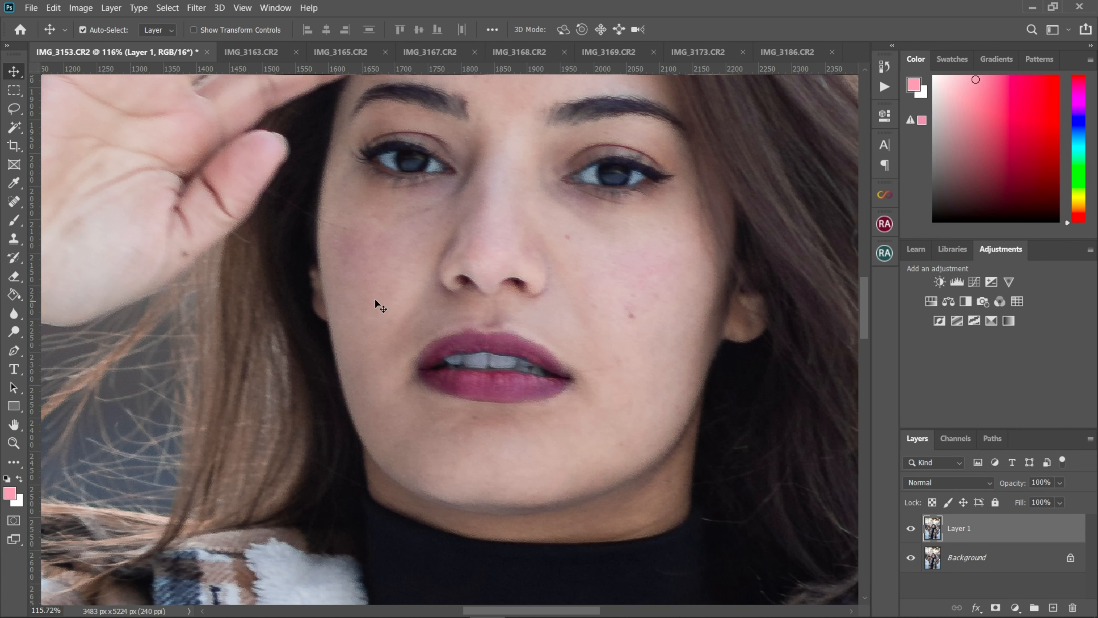
pyautogui.click(17, 244)
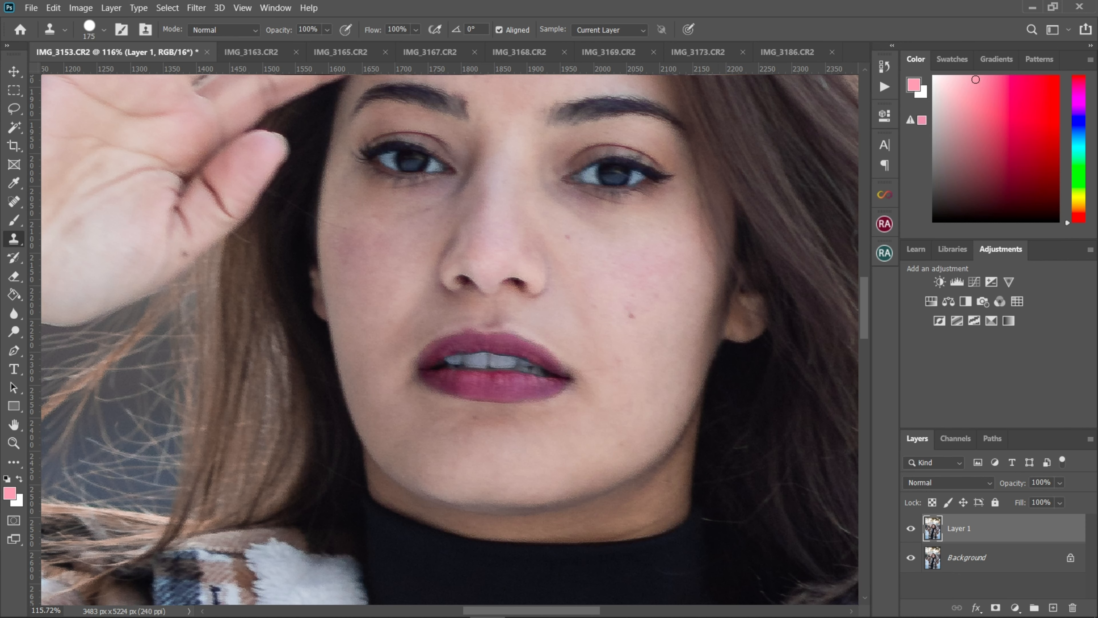
pyautogui.scroll(-3, 343, 294)
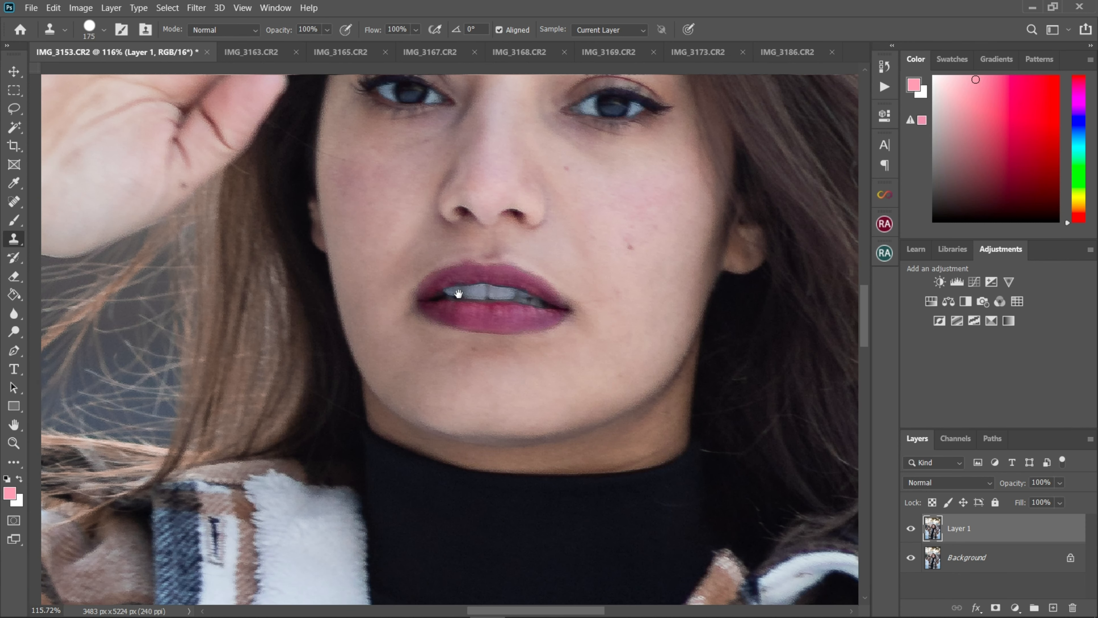
pyautogui.scroll(3, 268, 245)
pyautogui.rightClick(19, 245)
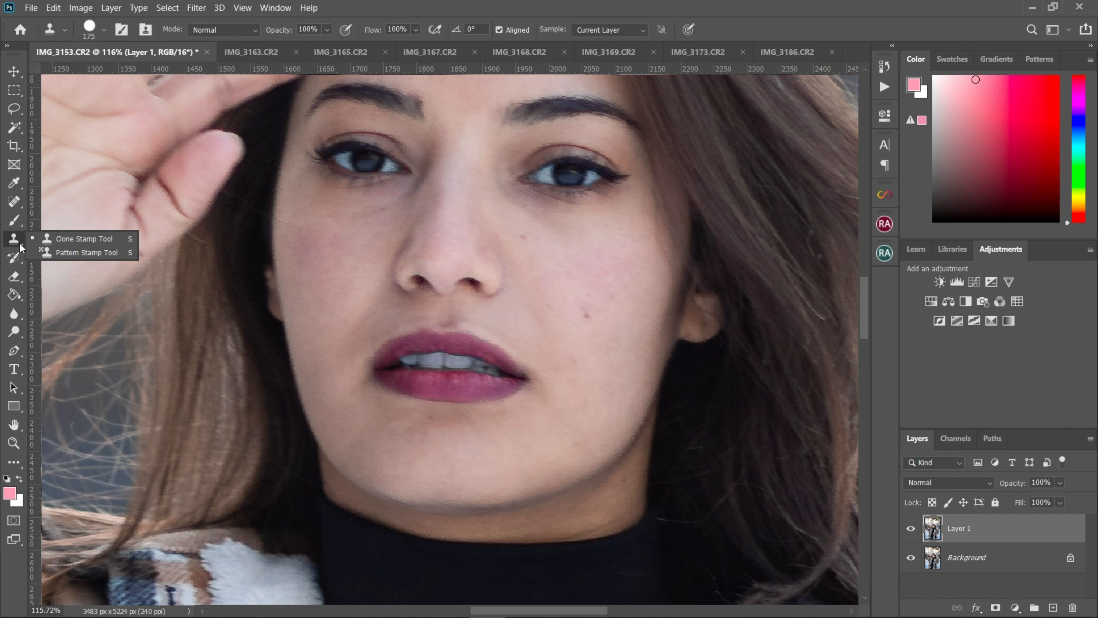
pyautogui.click(84, 238)
# Use the Patch tool to replace the dark spot on the cheek and the small spot beside the nose with clean skin
pyautogui.click(13, 201)
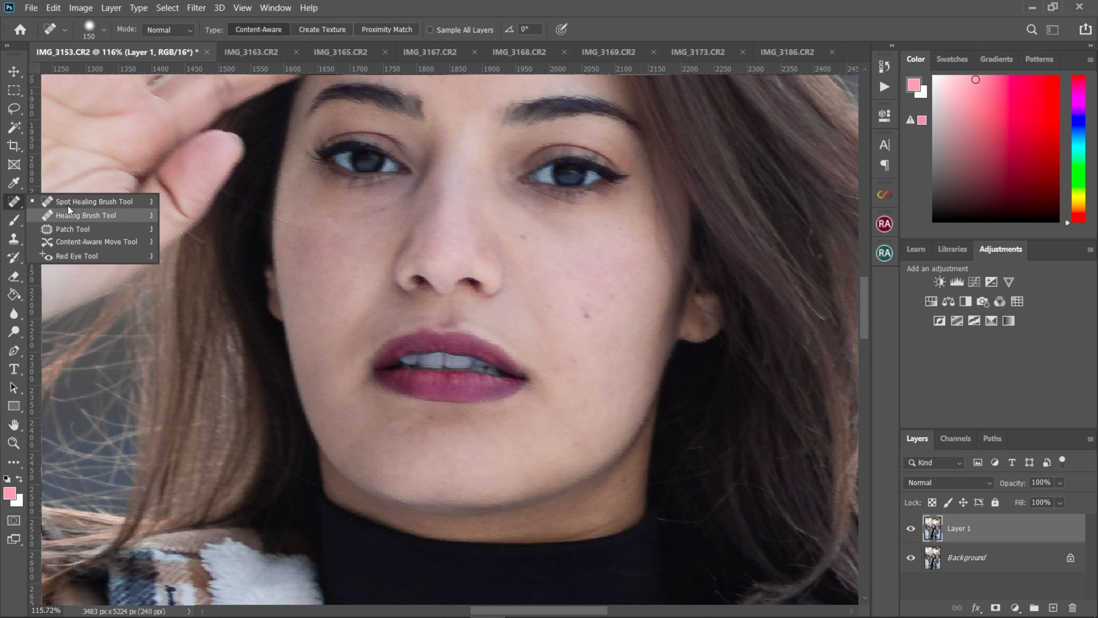
pyautogui.click(65, 228)
pyautogui.moveTo(586, 322)
pyautogui.mouseDown()
pyautogui.moveTo(591, 311)
pyautogui.moveTo(585, 321)
pyautogui.mouseUp()
pyautogui.moveTo(587, 316); pyautogui.dragTo(602, 311)
pyautogui.hotkey('ctrl', 'd')
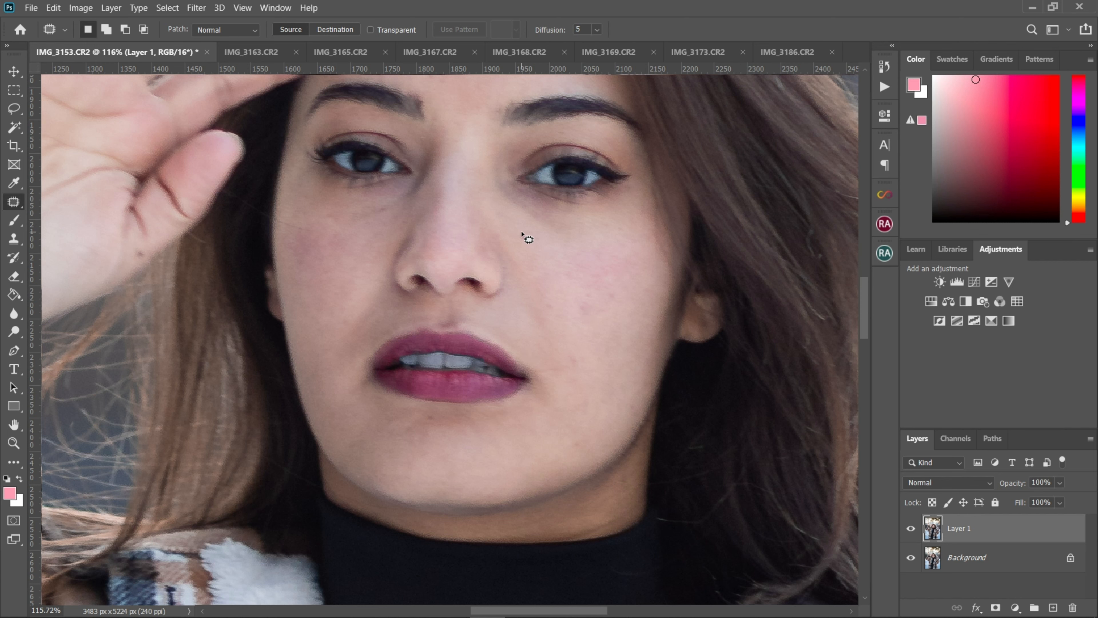
pyautogui.moveTo(522, 230)
pyautogui.mouseDown()
pyautogui.moveTo(532, 237)
pyautogui.moveTo(522, 247)
pyautogui.moveTo(522, 238)
pyautogui.moveTo(539, 243)
pyautogui.moveTo(544, 265)
pyautogui.mouseUp()
pyautogui.hotkey('ctrl', 'd')
# Patch out the remaining small blemishes on the upper face with nearby clean skin
pyautogui.scroll(5, 510, 234)
pyautogui.moveTo(510, 253); pyautogui.dragTo(510, 282)
pyautogui.hotkey('ctrl', 'd')
pyautogui.moveTo(444, 200)
pyautogui.mouseDown()
pyautogui.moveTo(458, 201)
pyautogui.moveTo(449, 215)
pyautogui.moveTo(468, 211)
pyautogui.moveTo(480, 235)
pyautogui.moveTo(529, 228)
pyautogui.moveTo(529, 238)
pyautogui.moveTo(516, 233)
pyautogui.mouseUp()
pyautogui.hotkey('ctrl', 'd')
pyautogui.hotkey('ctrl', 'd')
pyautogui.moveTo(424, 238); pyautogui.dragTo(436, 245)
pyautogui.hotkey('ctrl', 'd')
# Patch out the small spot below the thumb on the raised hand beside the face
pyautogui.scroll(-5, 477, 277)
pyautogui.moveTo(504, 391); pyautogui.dragTo(418, 310)
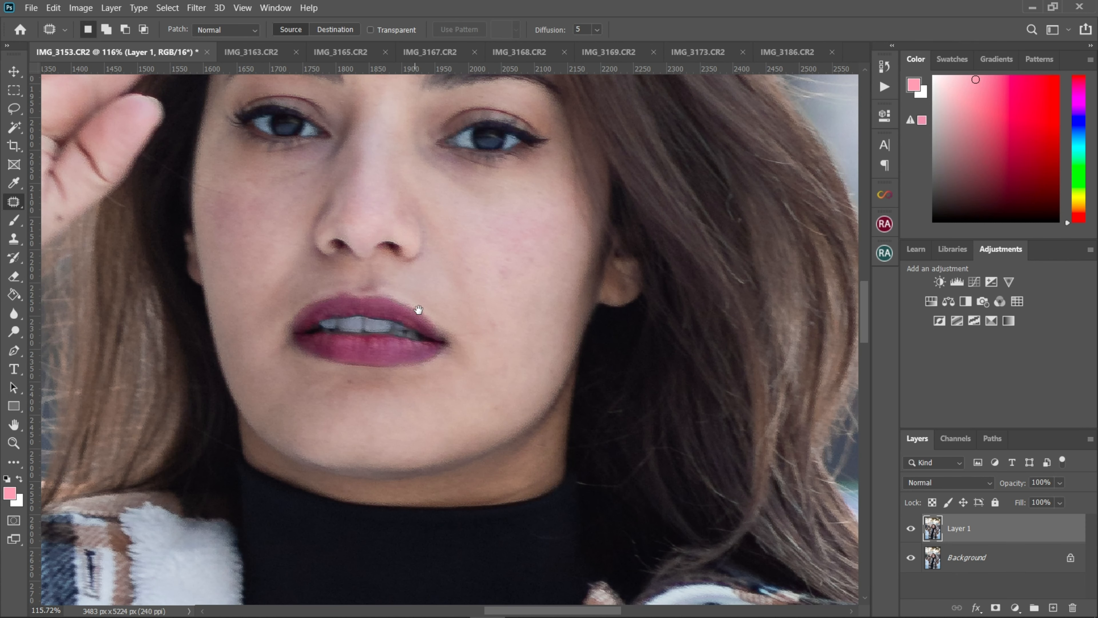
pyautogui.scroll(-6, 463, 324)
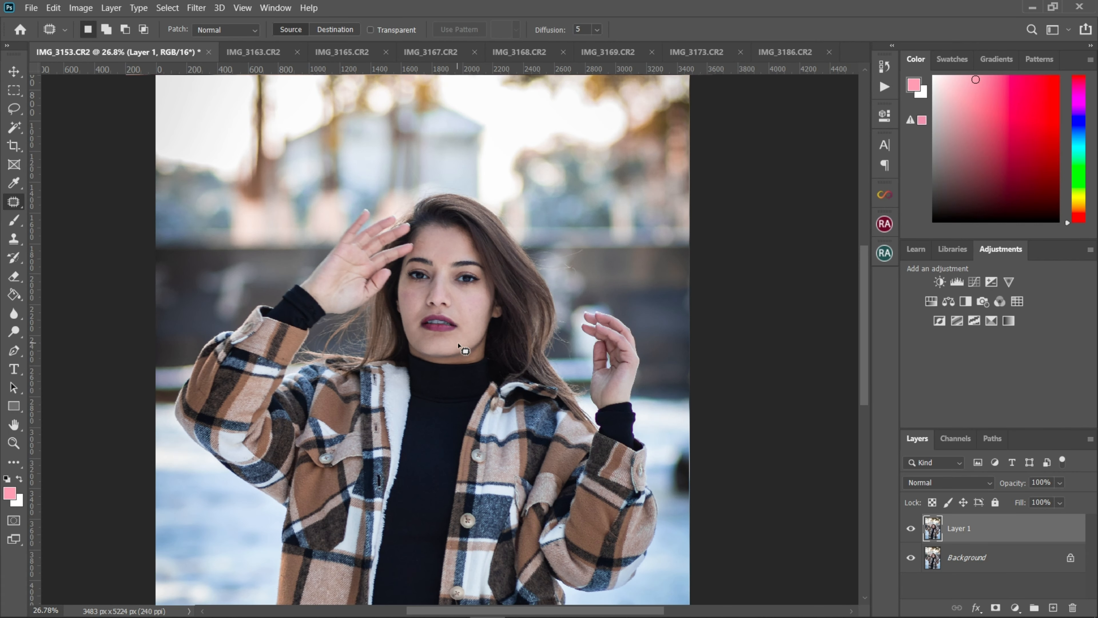
pyautogui.scroll(4, 459, 345)
pyautogui.moveTo(465, 277); pyautogui.dragTo(554, 211)
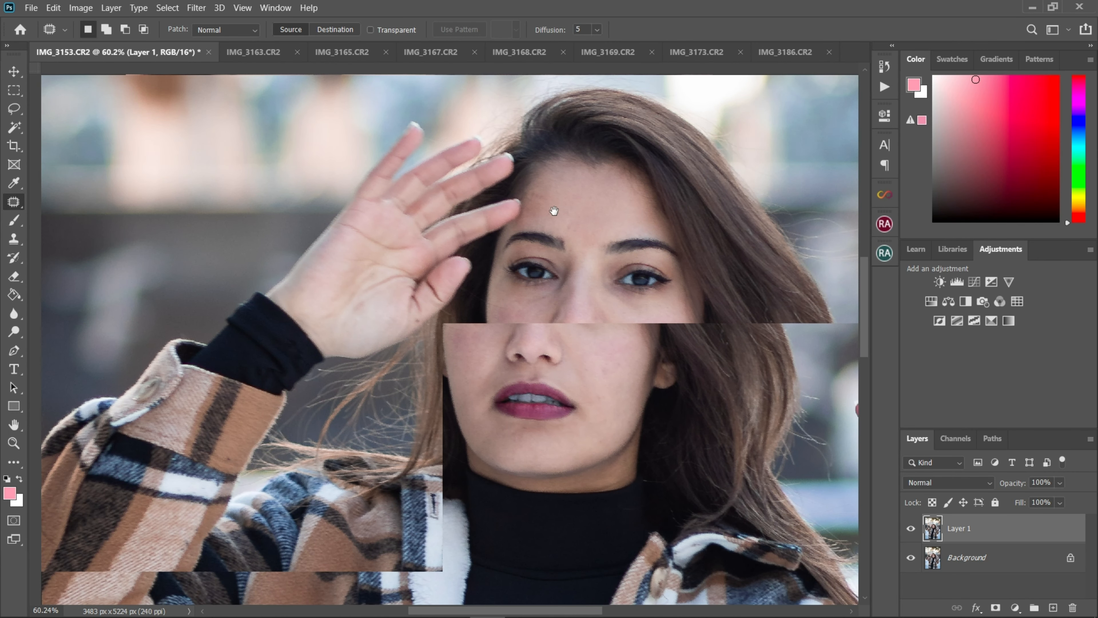
pyautogui.scroll(4, 421, 318)
pyautogui.moveTo(419, 318); pyautogui.dragTo(441, 301)
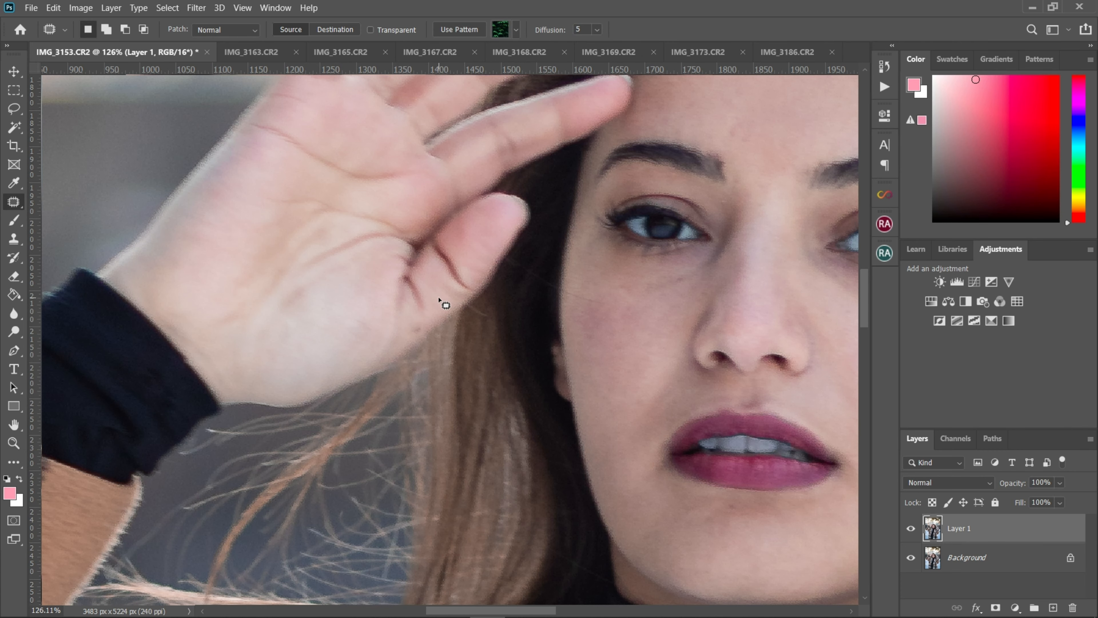
pyautogui.hotkey('ctrl', 'd')
pyautogui.scroll(-8, 449, 299)
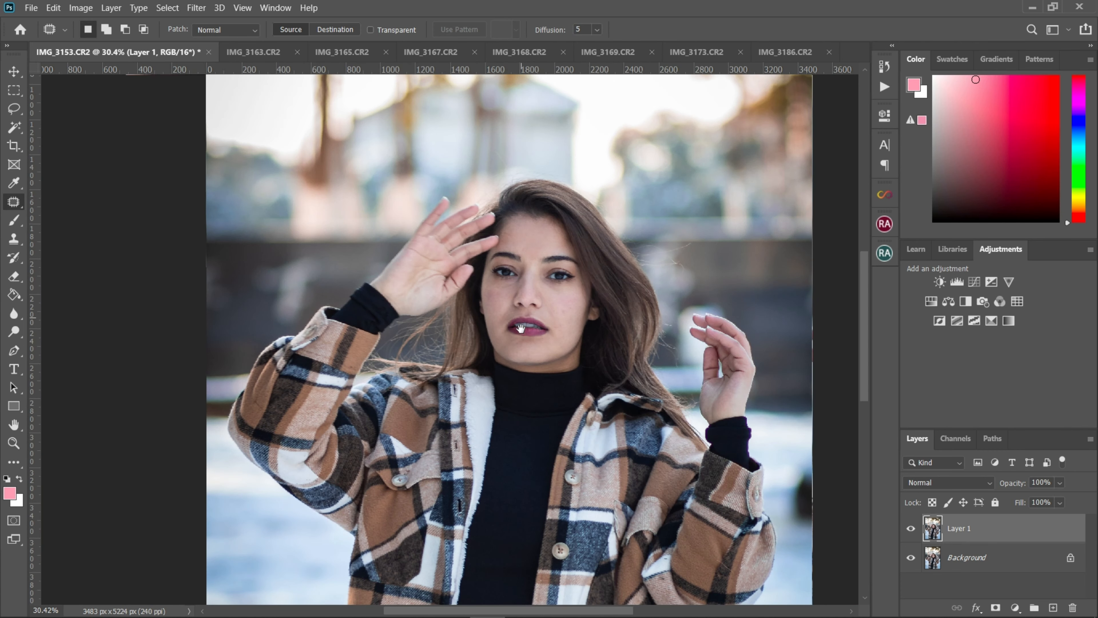
# Duplicate Layer 1 and run the 16-bit Frequency Separation from Beauty Retouch v3 on the copy
pyautogui.scroll(-5, 528, 337)
pyautogui.scroll(4, 528, 336)
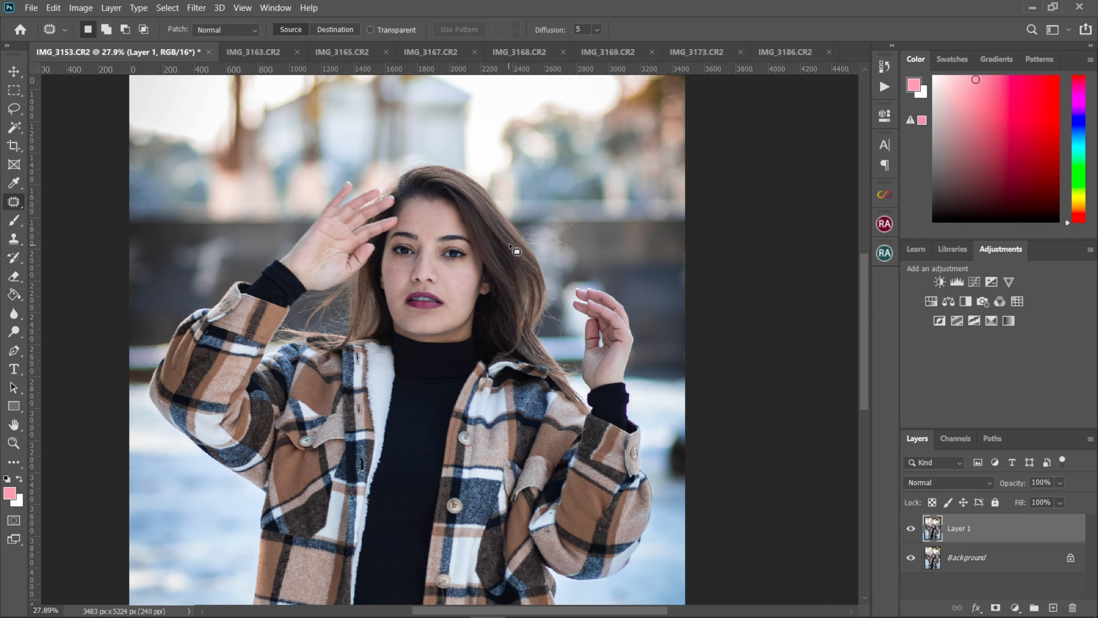
pyautogui.hotkey('ctrl', 'j')
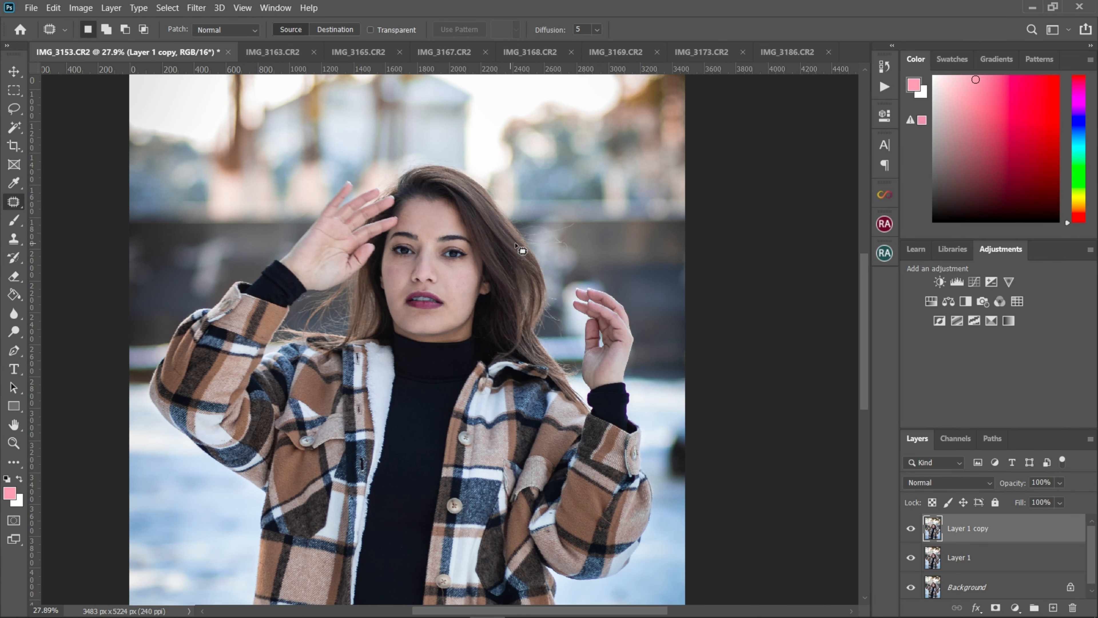
pyautogui.click(881, 253)
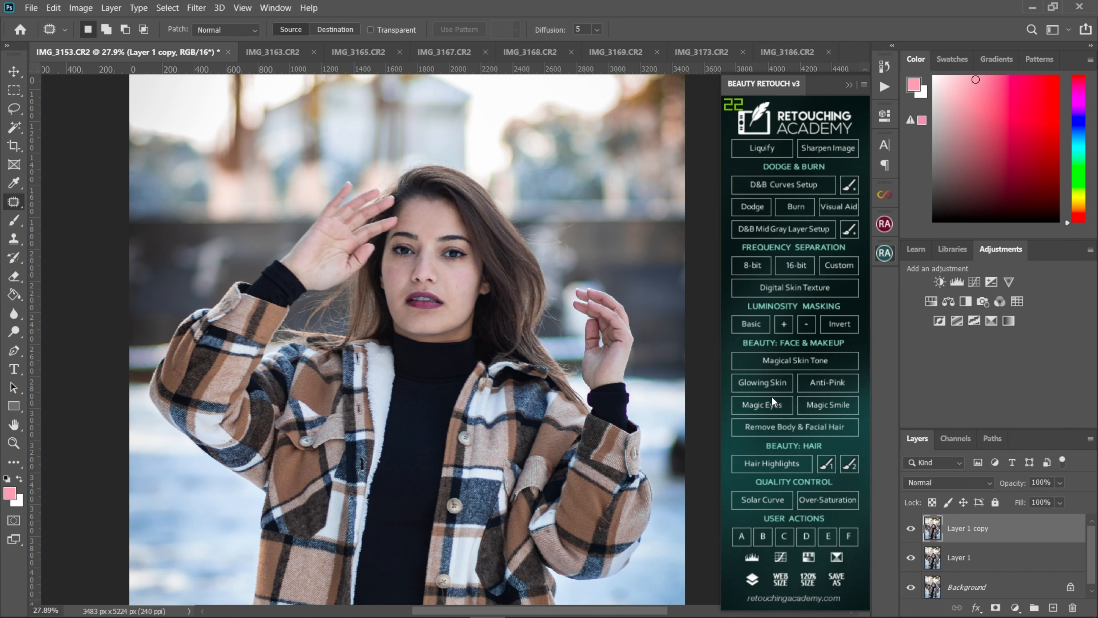
pyautogui.click(796, 264)
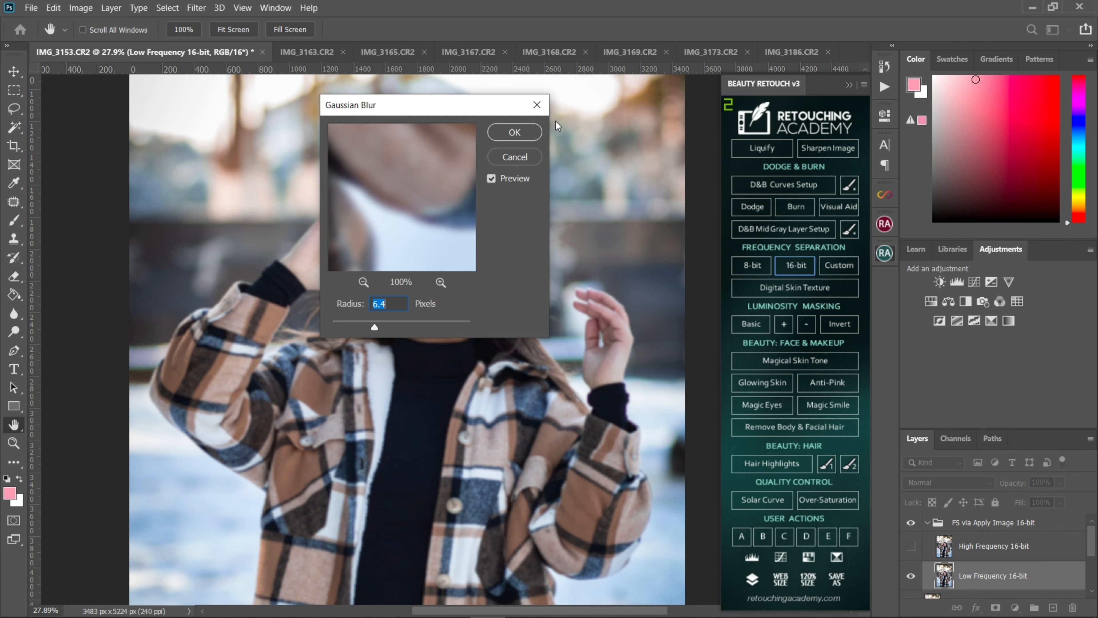
# Check the Gaussian Blur preview on the face and apply the blur with a radius of about 6.4 pixels
pyautogui.moveTo(409, 108); pyautogui.dragTo(656, 118)
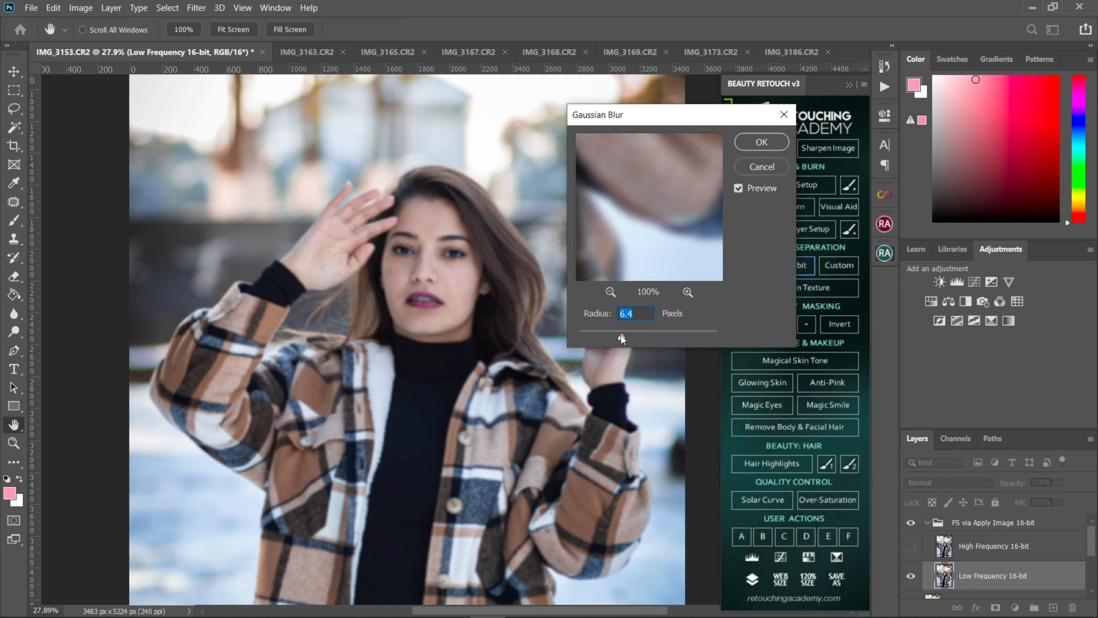
pyautogui.moveTo(645, 197); pyautogui.dragTo(708, 265)
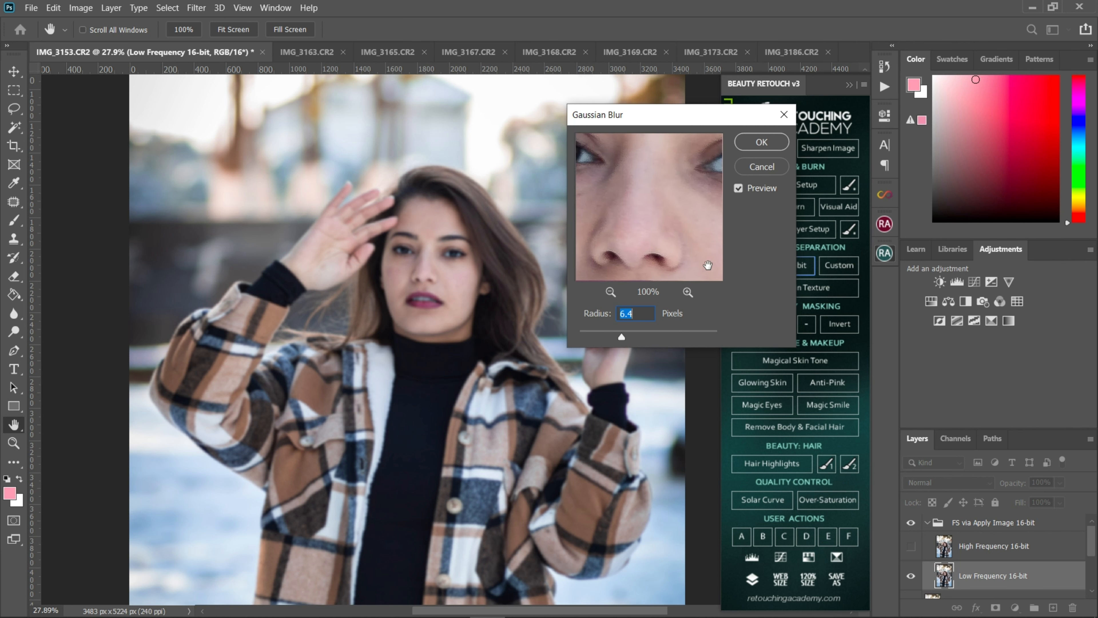
pyautogui.moveTo(660, 186); pyautogui.dragTo(675, 230)
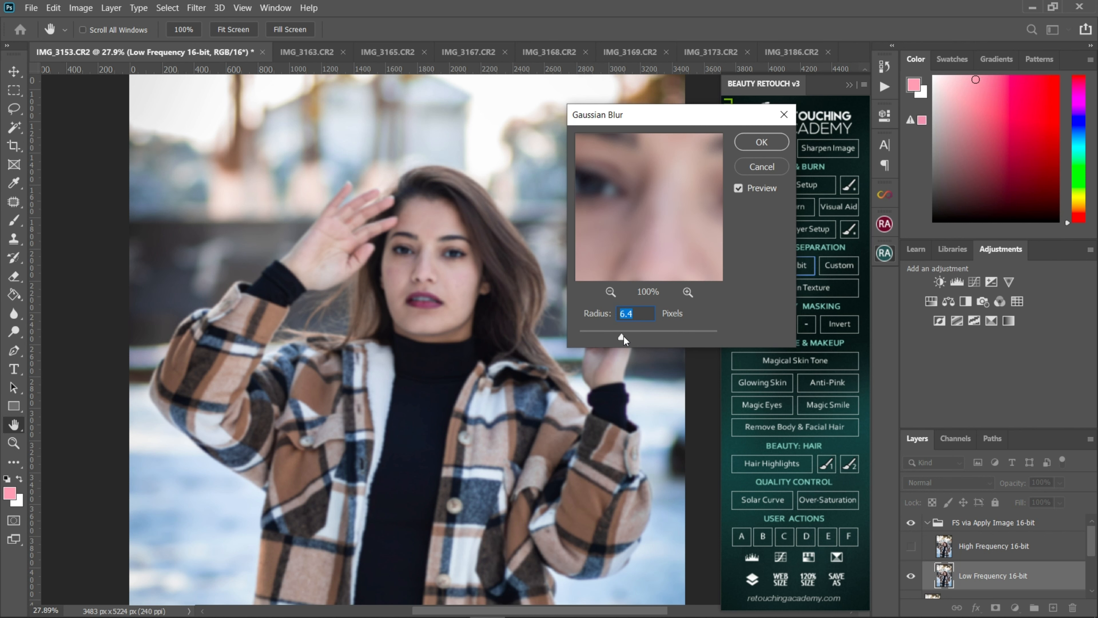
pyautogui.moveTo(624, 337); pyautogui.dragTo(620, 336)
pyautogui.click(773, 144)
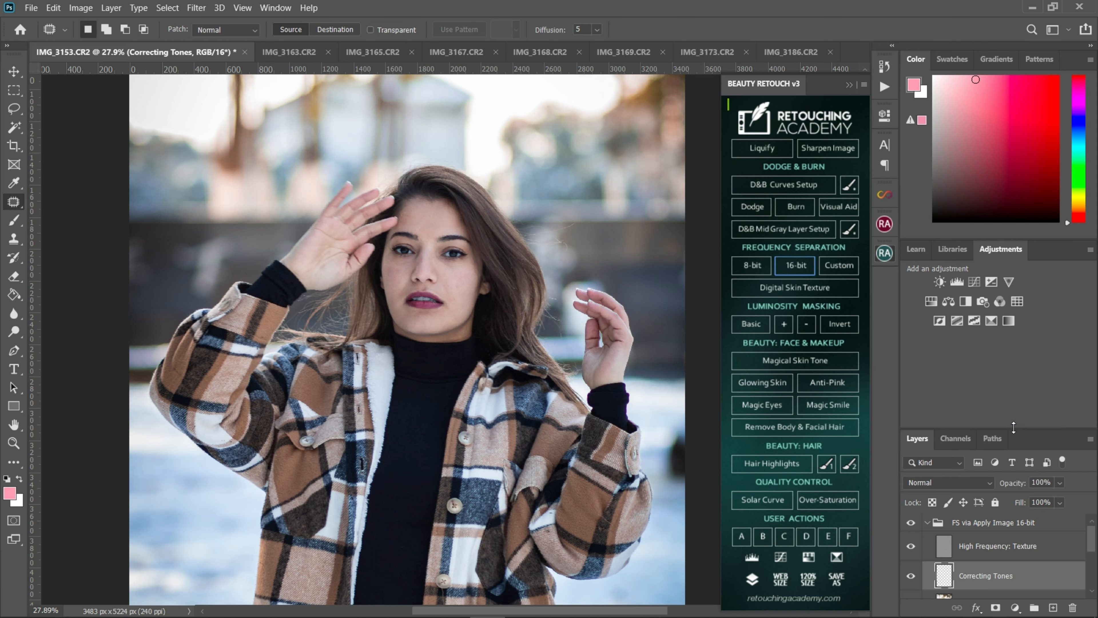
# Enlarge the layer list, select the Low Frequency: Colors & Tones layer, and collapse the Beauty Retouch v3 controls
pyautogui.moveTo(1007, 429); pyautogui.dragTo(1023, 358)
pyautogui.click(1000, 541)
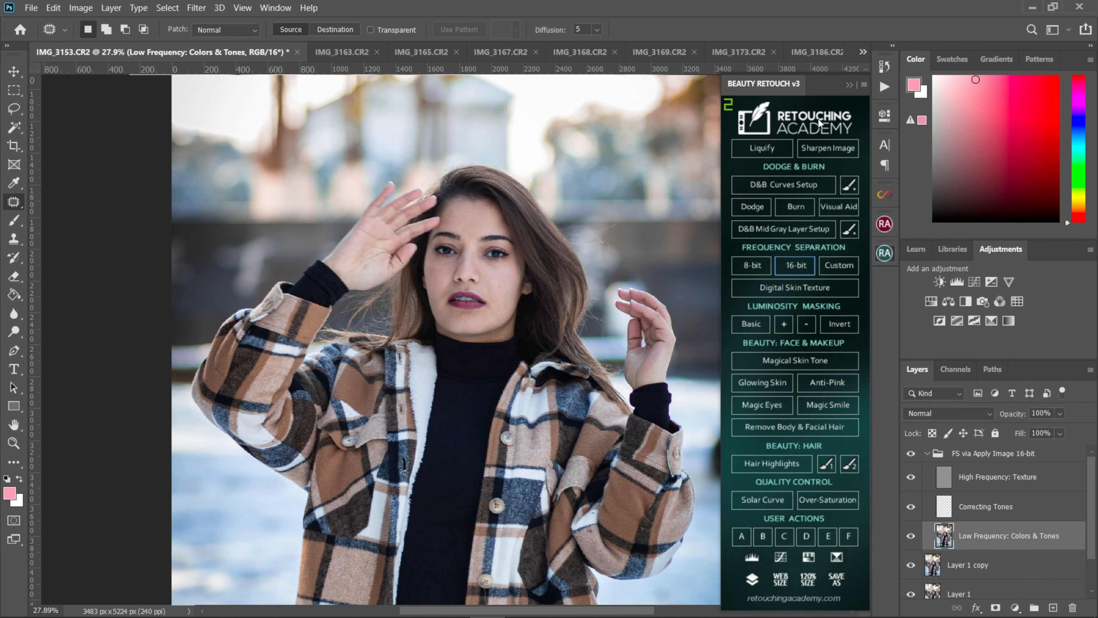
pyautogui.click(849, 85)
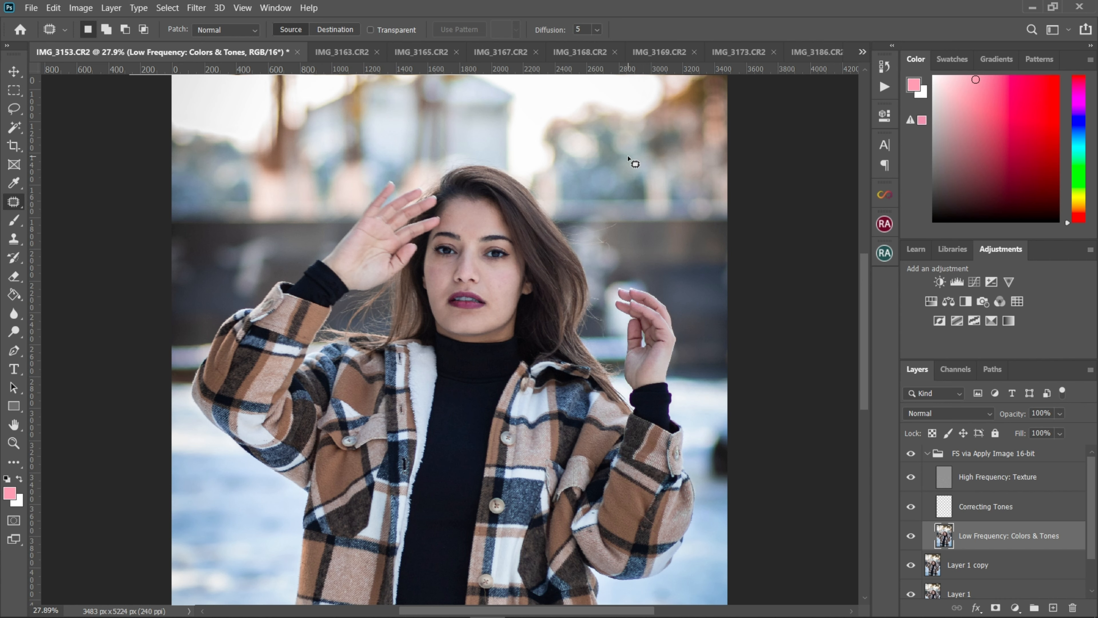
pyautogui.click(884, 86)
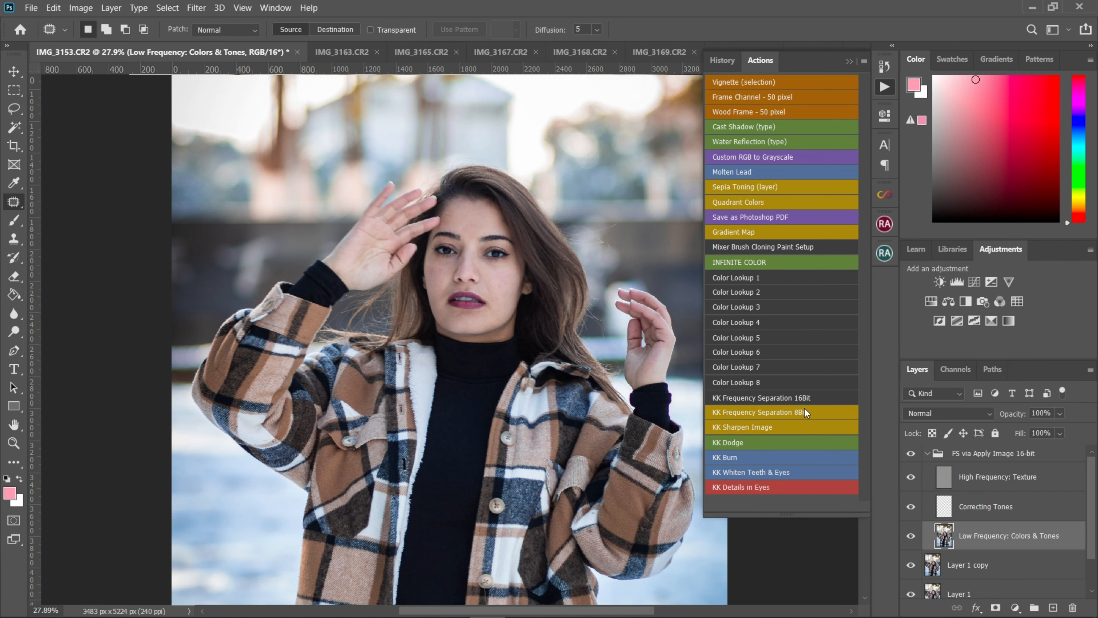
pyautogui.click(856, 63)
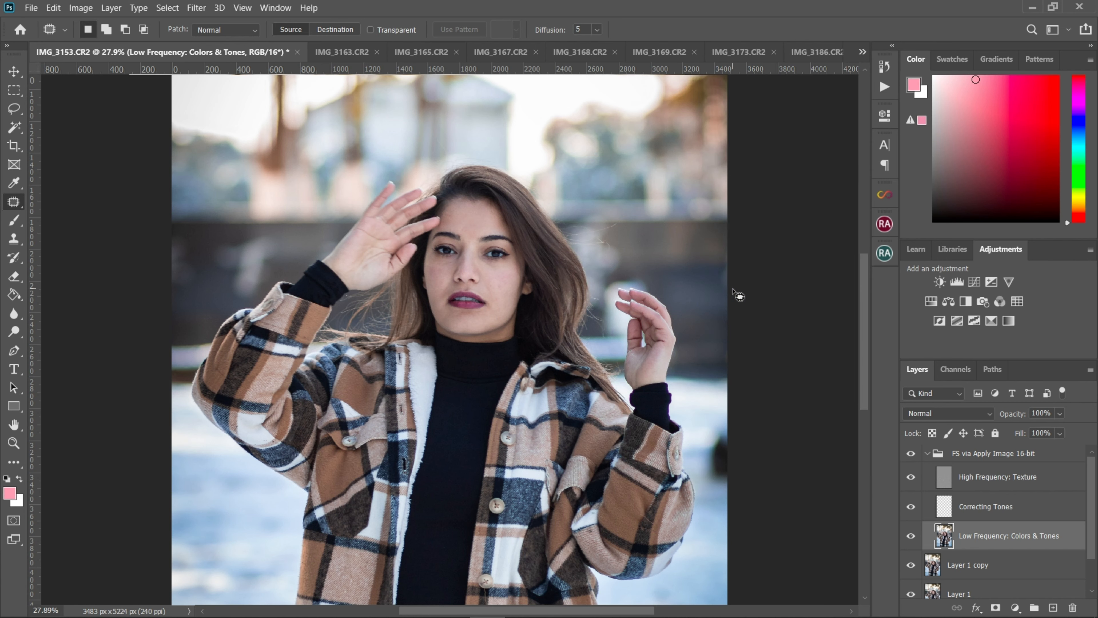
# Activate the Mixer Brush tool and enlarge its brush to 45 px for working on the forehead
pyautogui.scroll(3, 866, 365)
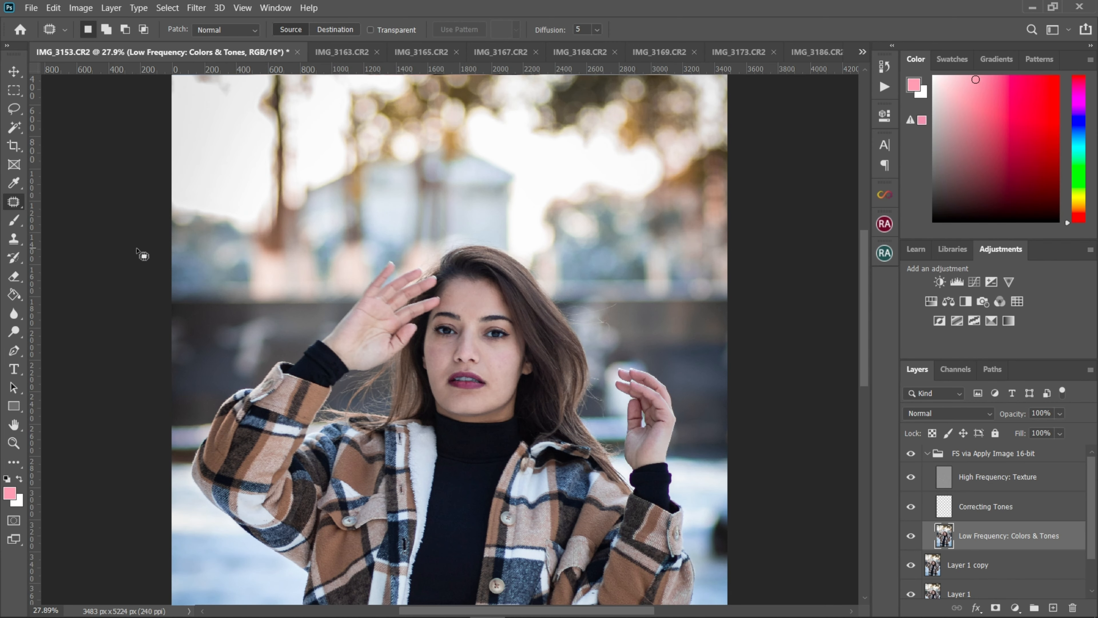
pyautogui.rightClick(17, 223)
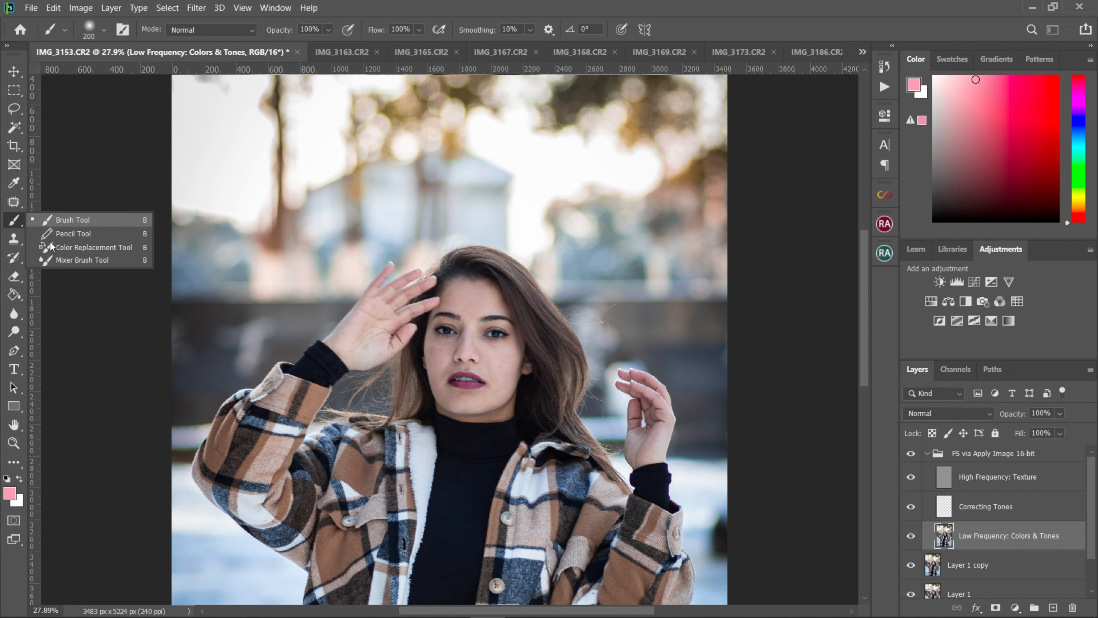
pyautogui.click(62, 263)
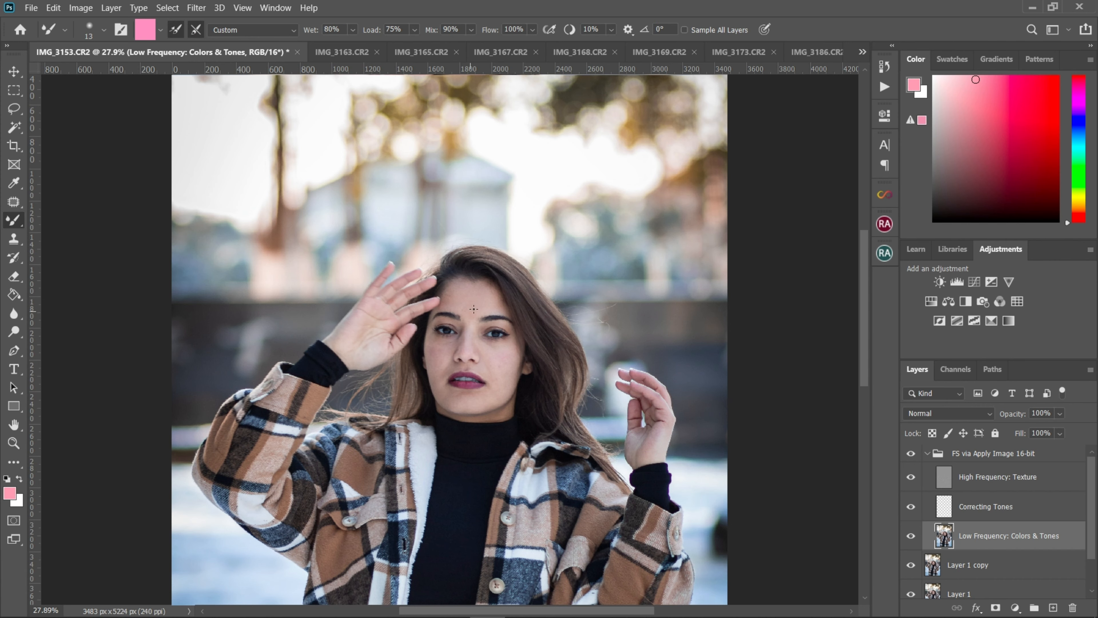
pyautogui.press('capslock')
pyautogui.press('capslock')
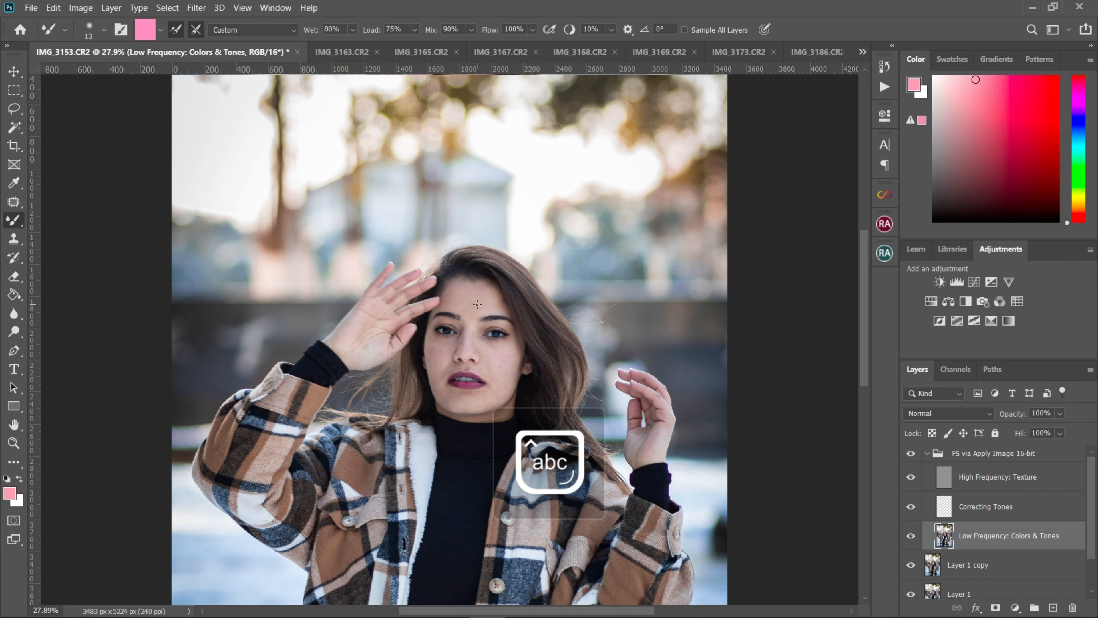
pyautogui.scroll(8, 480, 306)
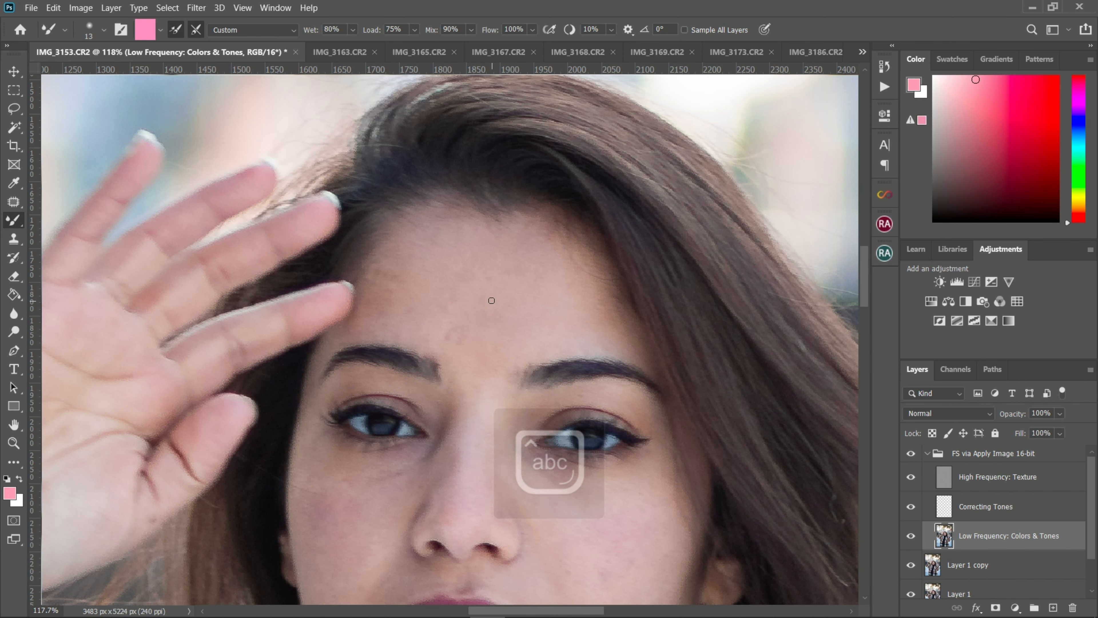
pyautogui.press(']')
pyautogui.press(']')
pyautogui.press(']')
pyautogui.press(']')
pyautogui.press(']')
pyautogui.press(']')
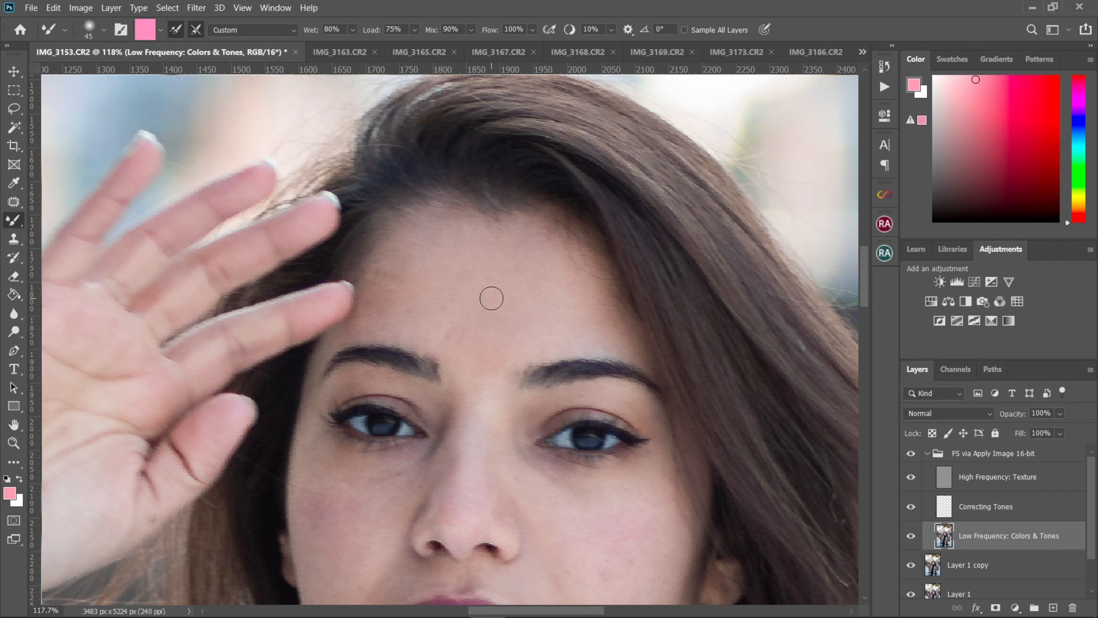
pyautogui.press(']')
# Try a Mixer Brush stroke across the forehead on the low frequency layer and undo it
pyautogui.moveTo(473, 299)
pyautogui.mouseDown()
pyautogui.moveTo(484, 319)
pyautogui.moveTo(486, 299)
pyautogui.moveTo(478, 326)
pyautogui.moveTo(456, 318)
pyautogui.moveTo(519, 312)
pyautogui.moveTo(507, 315)
pyautogui.moveTo(501, 300)
pyautogui.moveTo(511, 313)
pyautogui.moveTo(550, 314)
pyautogui.moveTo(520, 326)
pyautogui.moveTo(494, 312)
pyautogui.moveTo(540, 298)
pyautogui.mouseUp()
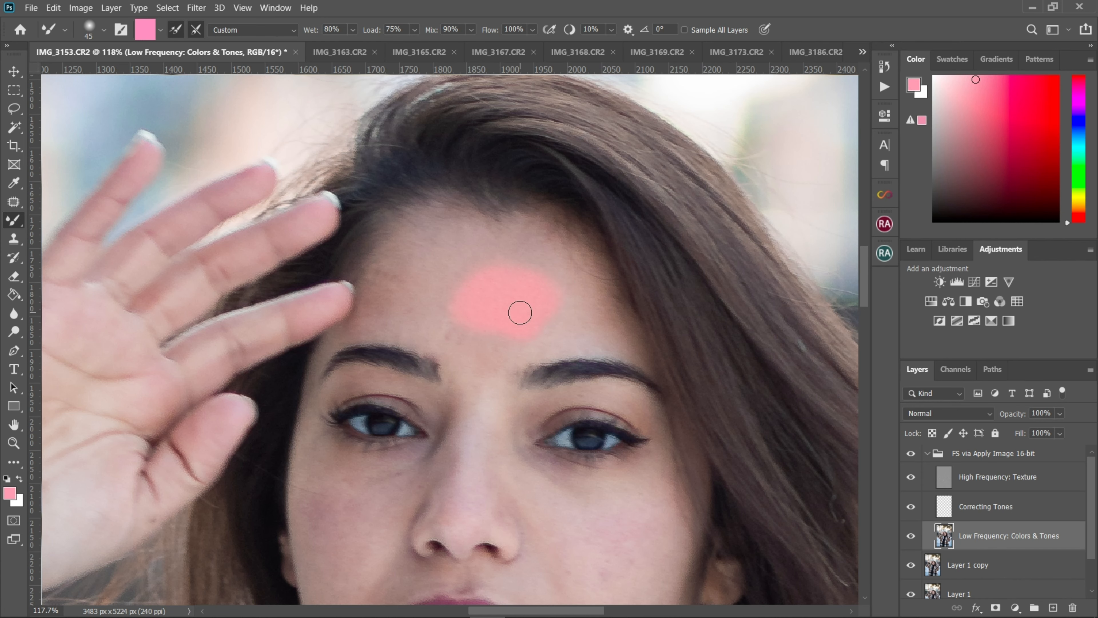
pyautogui.scroll(-8, 500, 280)
pyautogui.scroll(4, 517, 312)
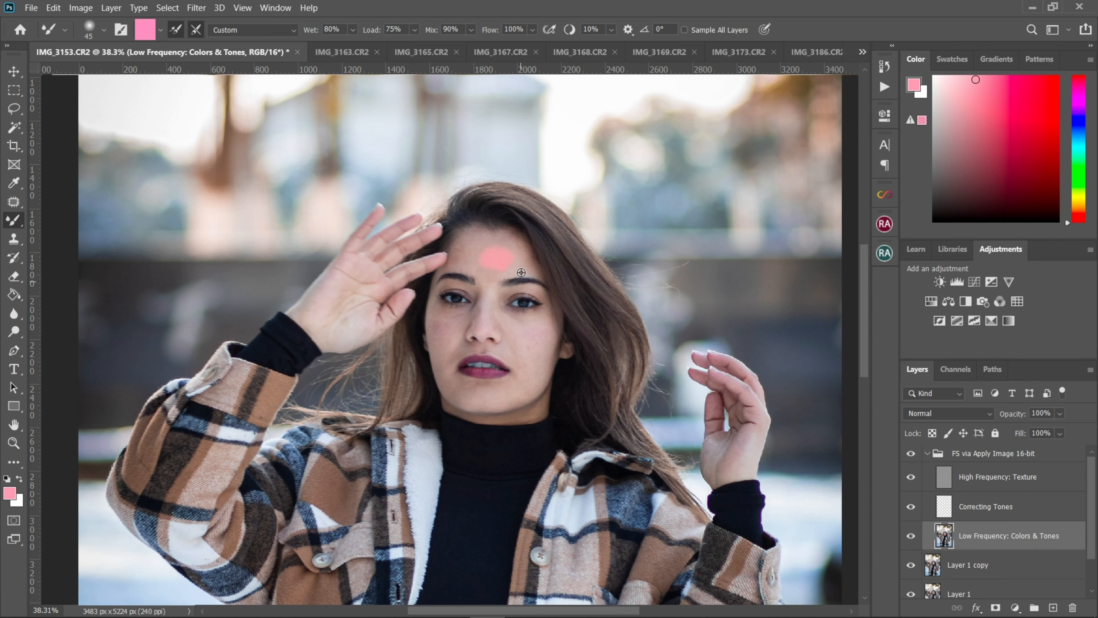
pyautogui.hotkey('ctrl', 'z')
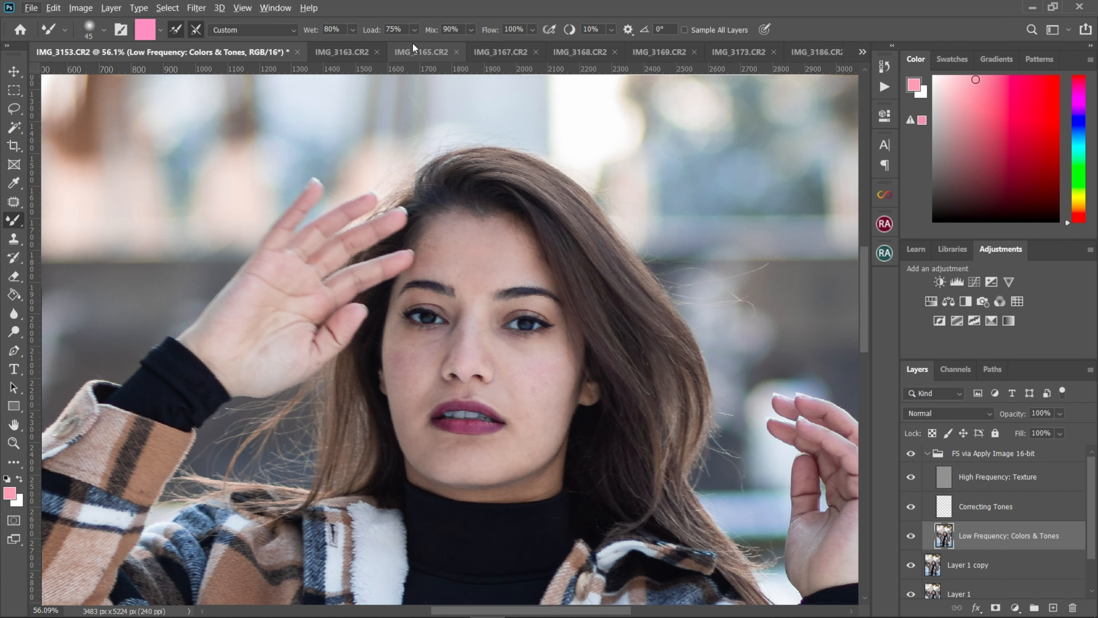
# Set the Mixer Brush wetness to 3%
pyautogui.click(349, 29)
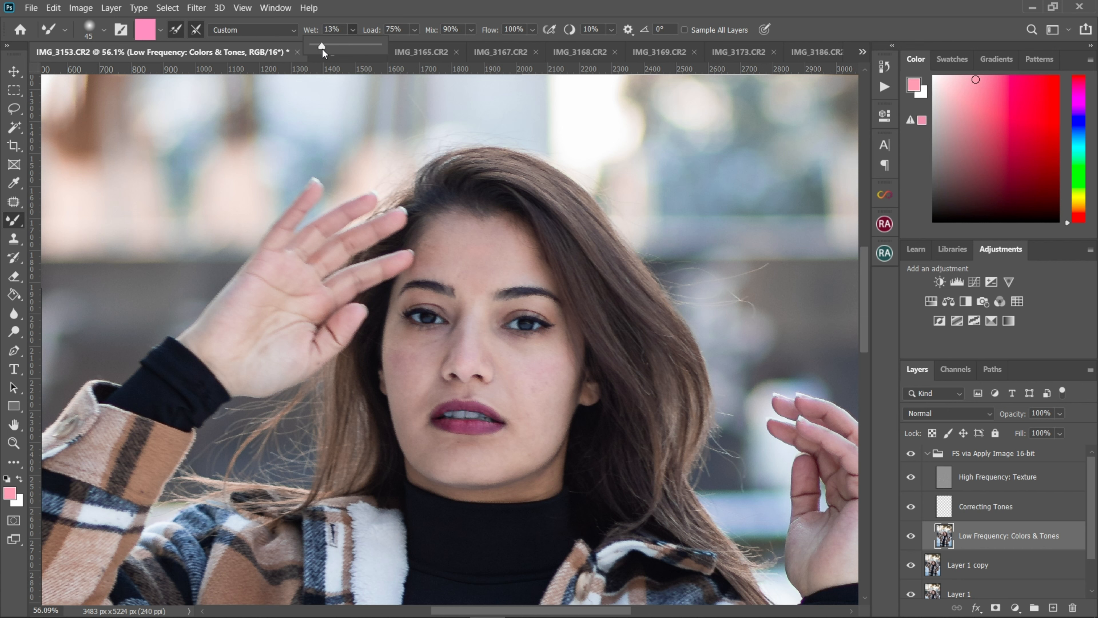
pyautogui.moveTo(321, 49); pyautogui.dragTo(320, 49)
pyautogui.moveTo(316, 47); pyautogui.dragTo(314, 46)
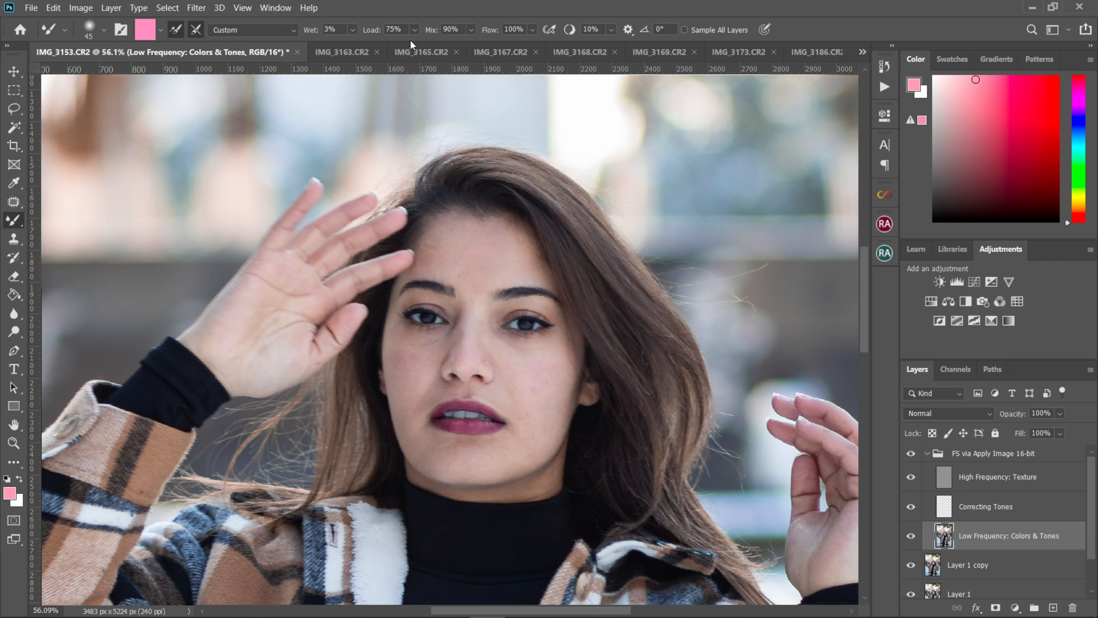
# Clean the Mixer Brush so that it carries no loaded paint color
pyautogui.click(160, 31)
pyautogui.click(154, 33)
pyautogui.click(159, 32)
pyautogui.click(164, 58)
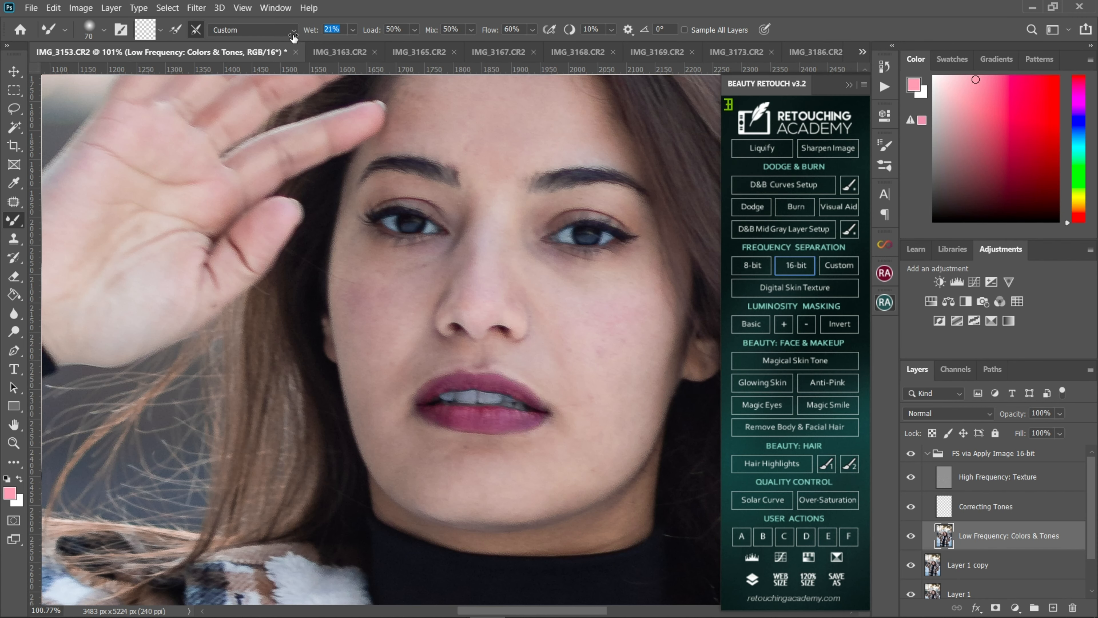
# Set both the load and the mix of the Mixer Brush to 30%
pyautogui.scroll(2, 547, 201)
pyautogui.scroll(2, 547, 200)
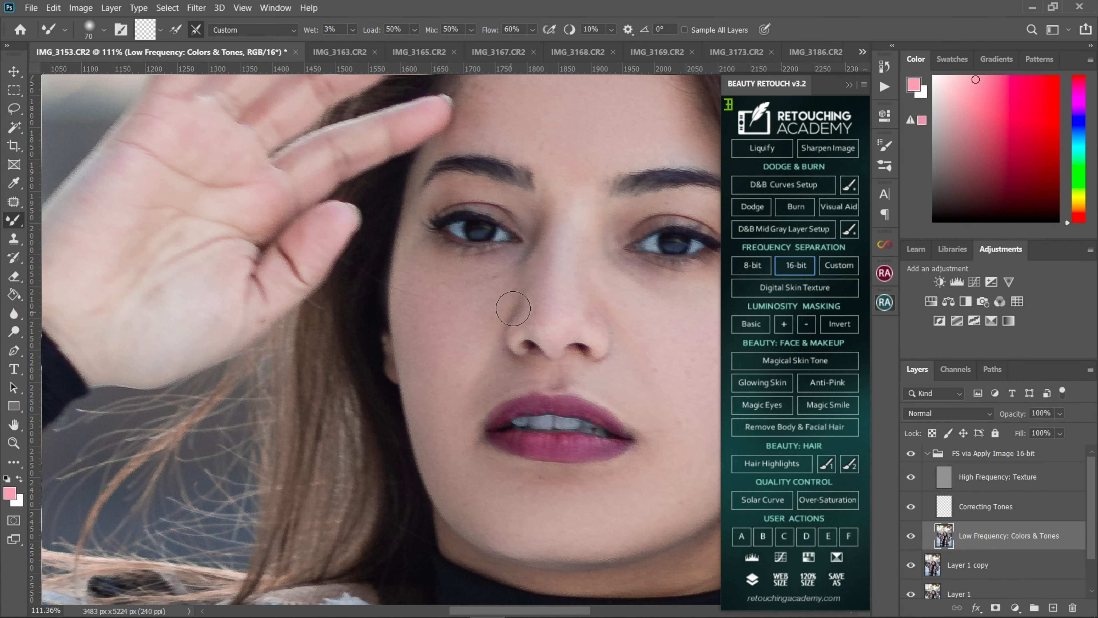
pyautogui.hotkey('ctrl', '0')
pyautogui.scroll(5, 562, 329)
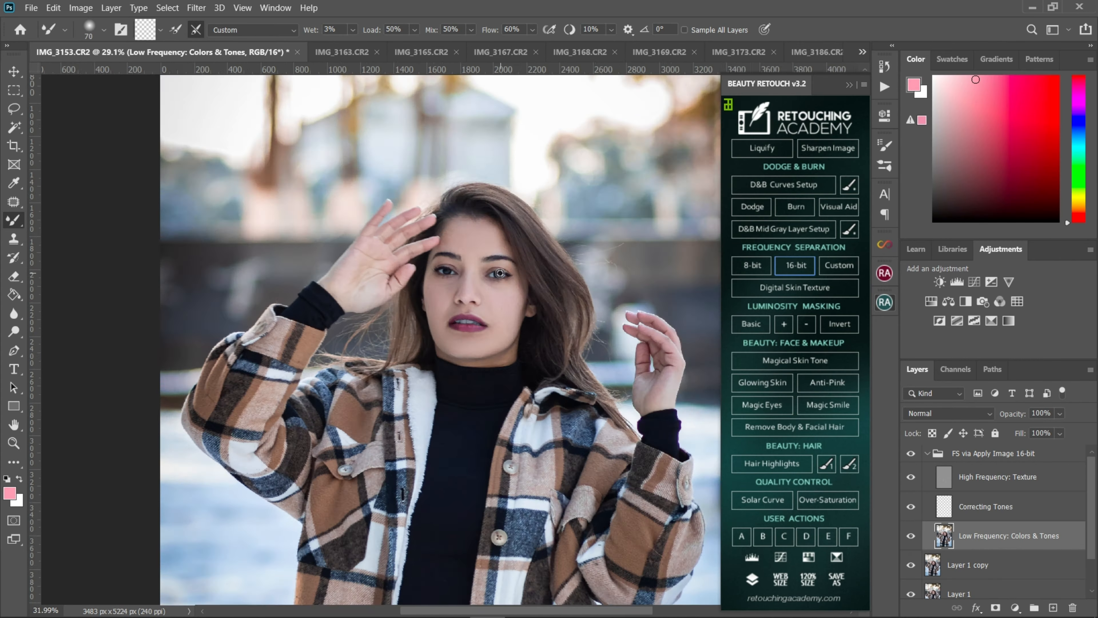
pyautogui.moveTo(375, 35); pyautogui.dragTo(363, 35)
pyautogui.moveTo(431, 35); pyautogui.dragTo(422, 35)
pyautogui.scroll(-3, 401, 334)
pyautogui.scroll(-3, 402, 334)
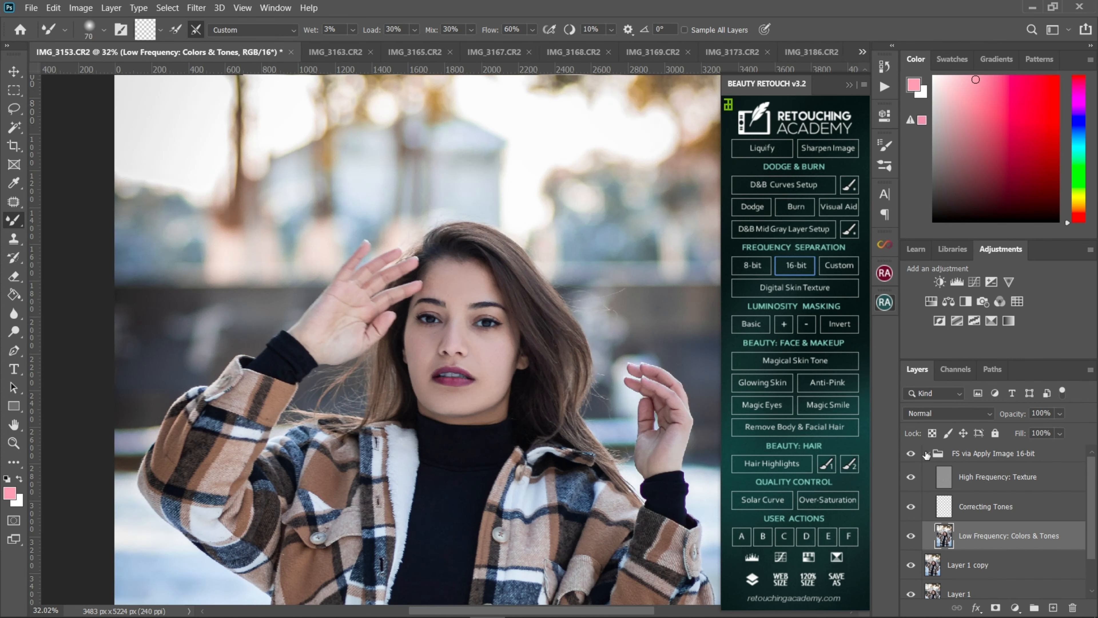
# Collapse the FS via Apply Image 16-bit group and set its opacity to 80%
pyautogui.click(928, 453)
pyautogui.click(993, 453)
pyautogui.moveTo(1012, 414); pyautogui.dragTo(1005, 419)
pyautogui.scroll(5, 466, 336)
# Hide and reshow the frequency separation group to compare the retouch, and collapse the Beauty Retouch controls
pyautogui.click(911, 453)
pyautogui.click(911, 453)
pyautogui.scroll(-7, 444, 397)
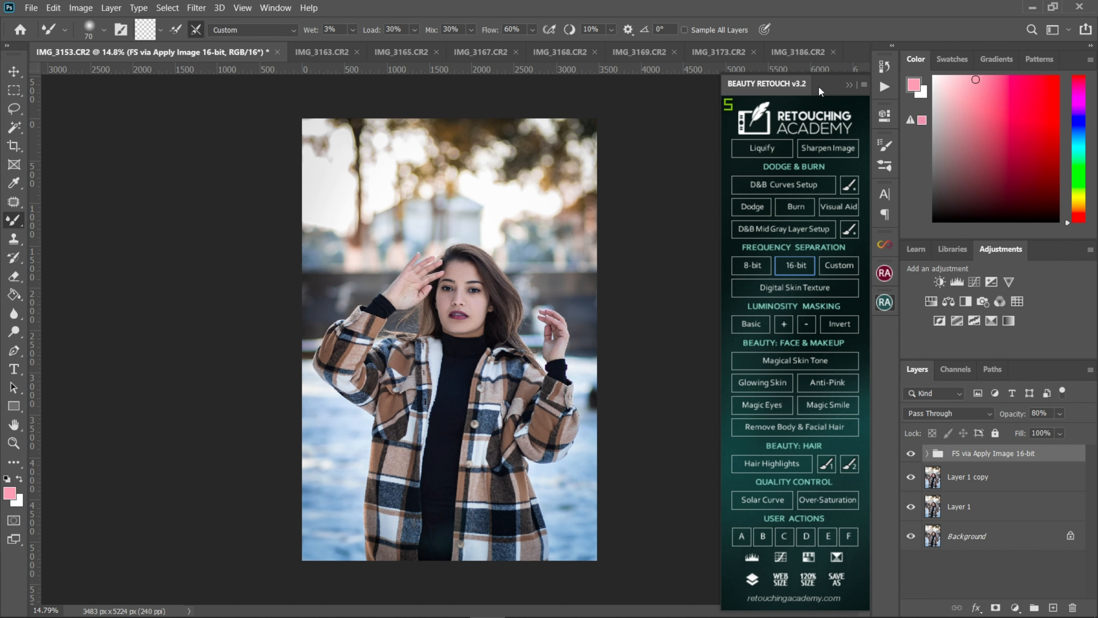
pyautogui.click(849, 85)
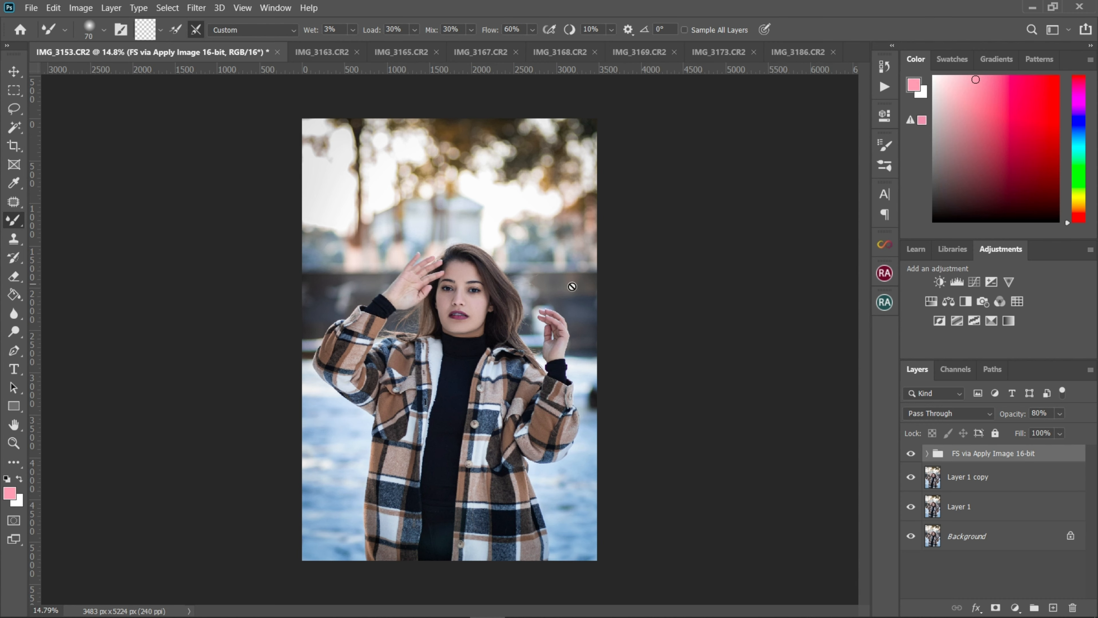
# Add a Photo Filter adjustment layer with Warming Filter (85) above the frequency separation group and put away its properties
pyautogui.scroll(5, 517, 248)
pyautogui.scroll(-5, 517, 249)
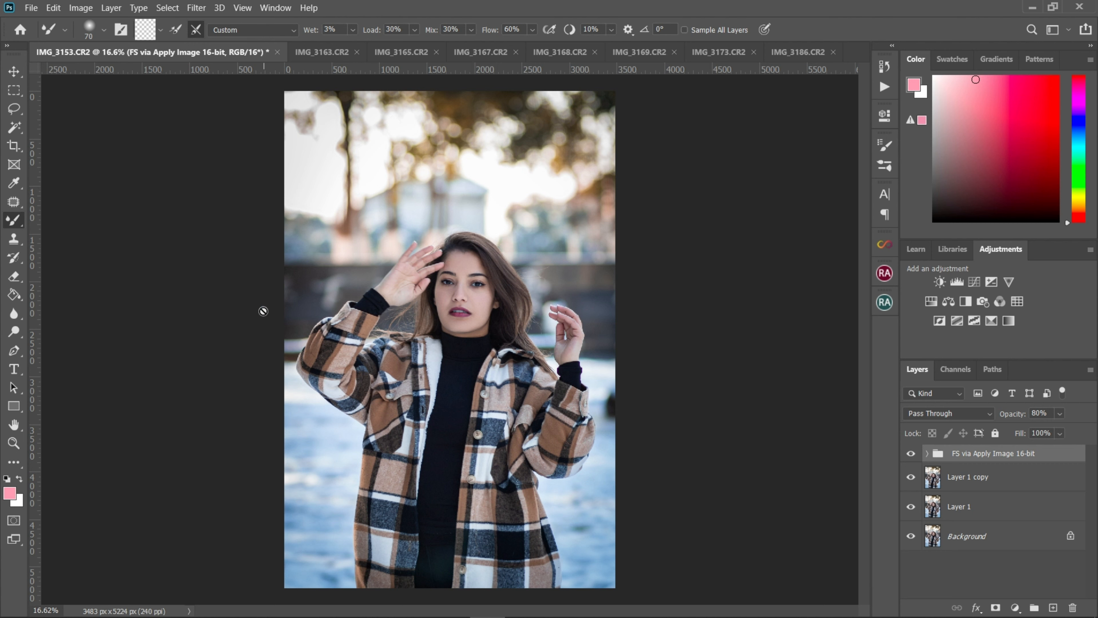
pyautogui.click(1014, 608)
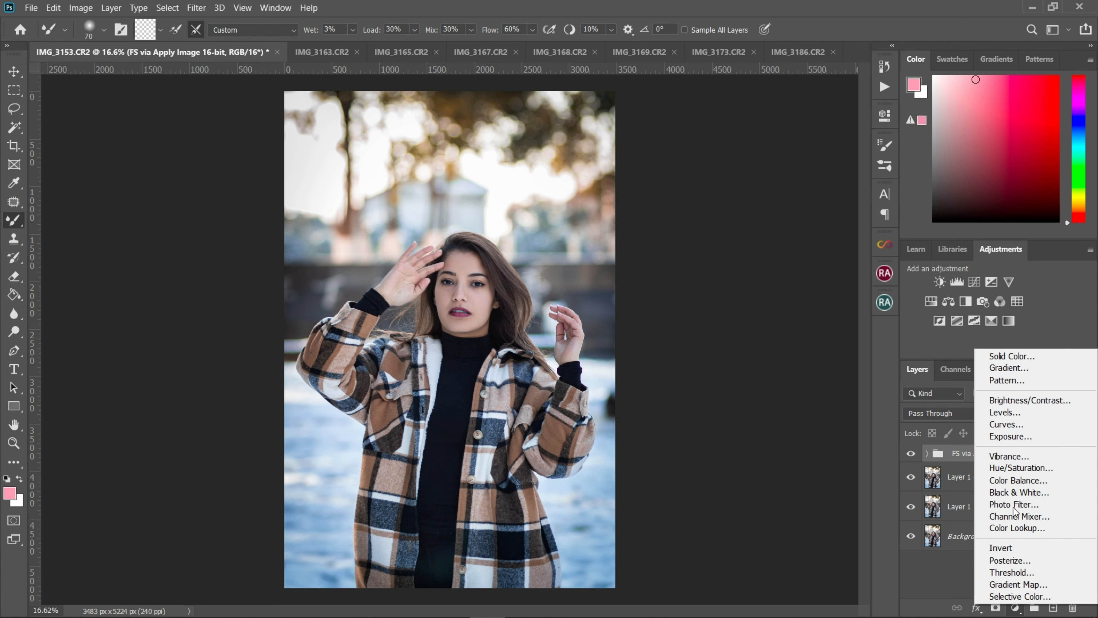
pyautogui.click(1014, 504)
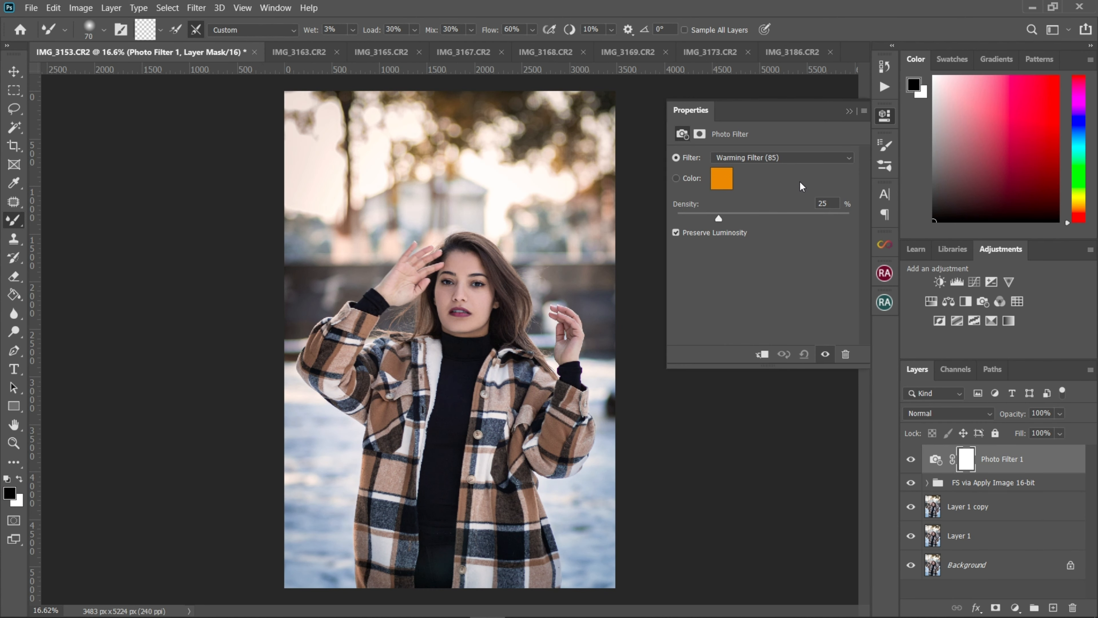
pyautogui.moveTo(778, 113); pyautogui.dragTo(808, 246)
pyautogui.click(855, 246)
# Set the Photo Filter layer's opacity to 75% and toggle its visibility to compare the image with and without warming
pyautogui.moveTo(1011, 415); pyautogui.dragTo(996, 416)
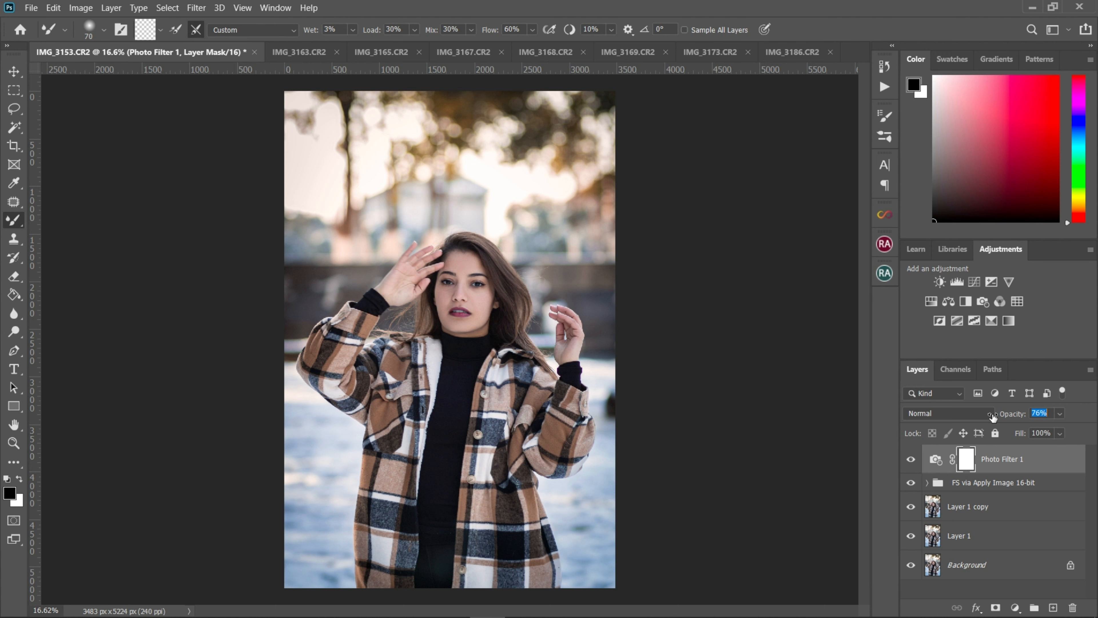
pyautogui.click(909, 459)
pyautogui.click(908, 459)
pyautogui.click(909, 459)
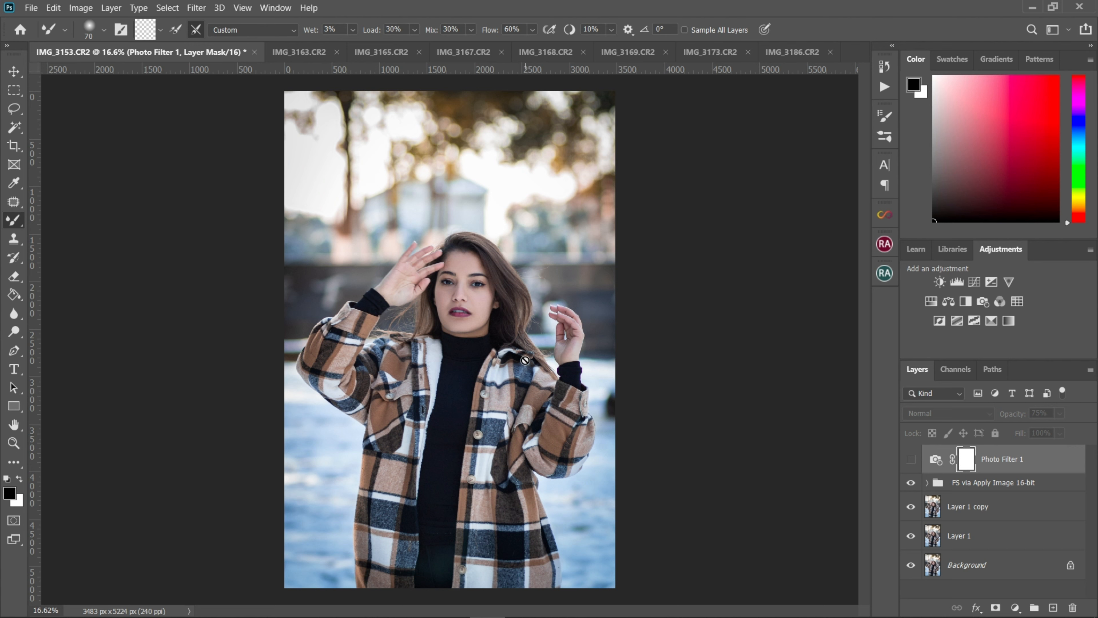